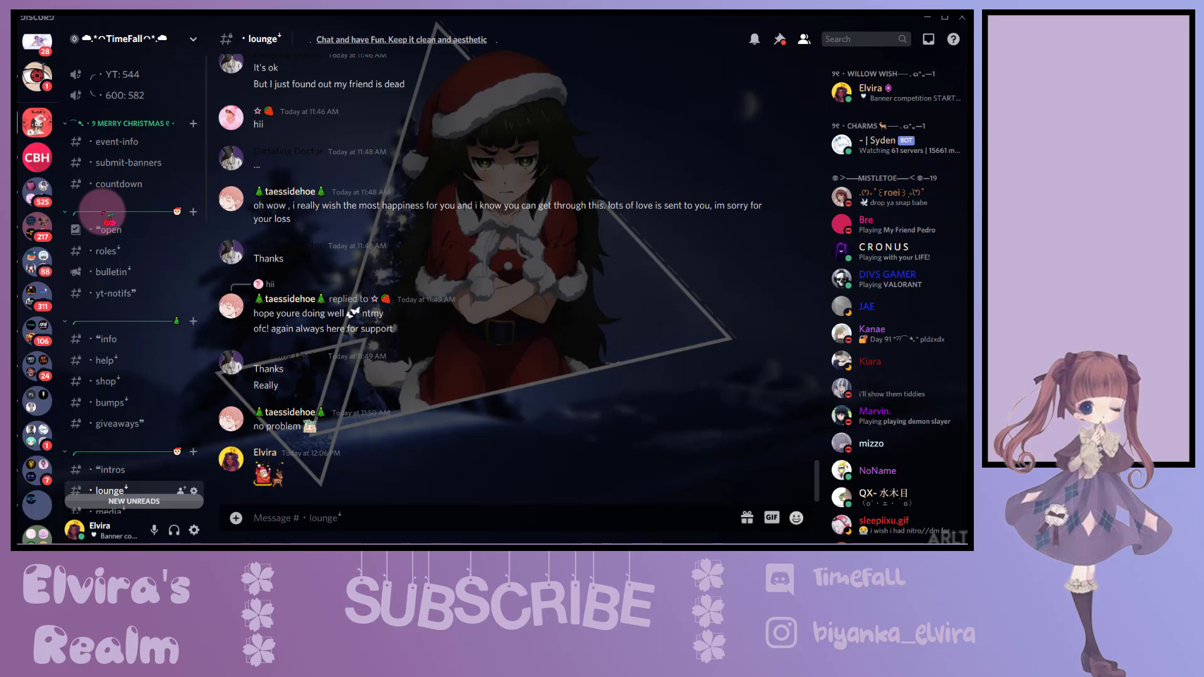
- Scroll through the info channel's banner posts in Discord, then minimize Discord to the desktop
scroll(104, 213, down, 2)
click(123, 277)
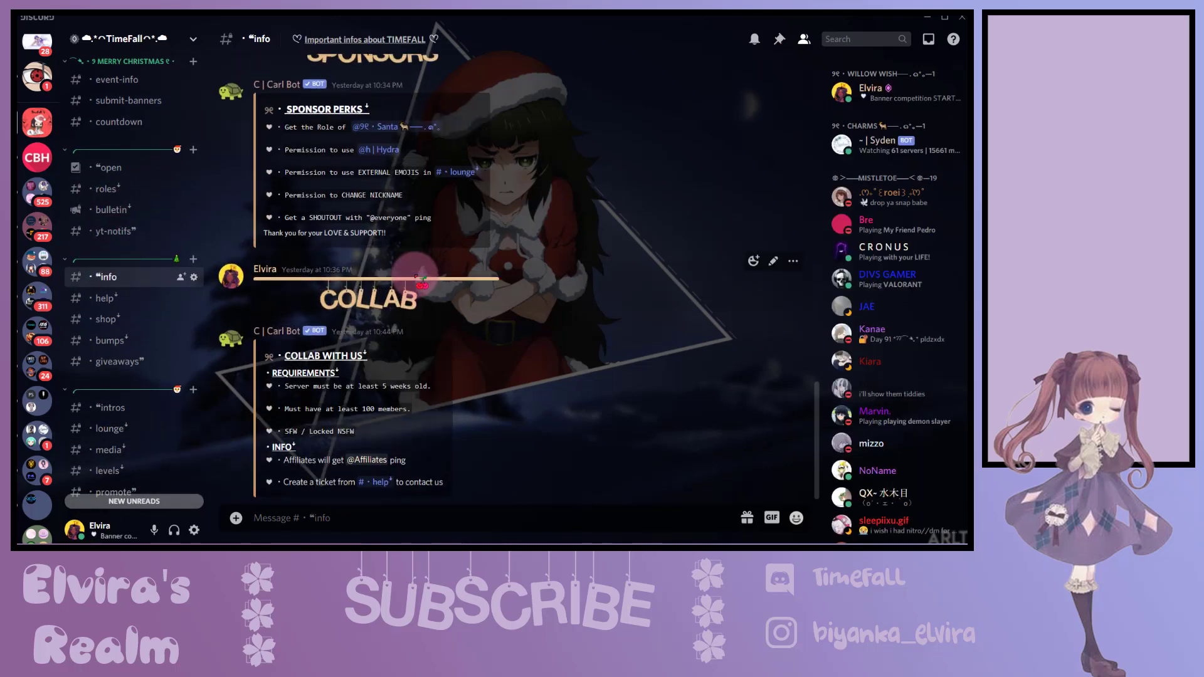
scroll(376, 276, up, 3)
scroll(417, 276, up, 5)
scroll(417, 277, up, 4)
scroll(416, 326, down, 3)
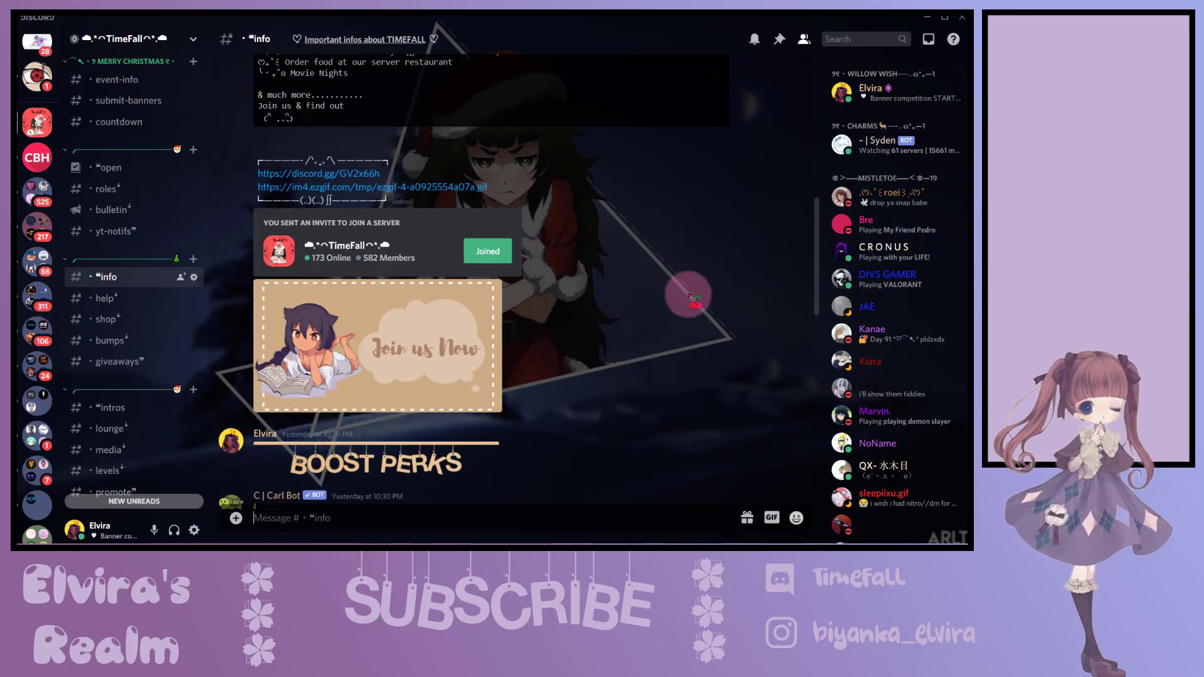
scroll(688, 291, up, 10)
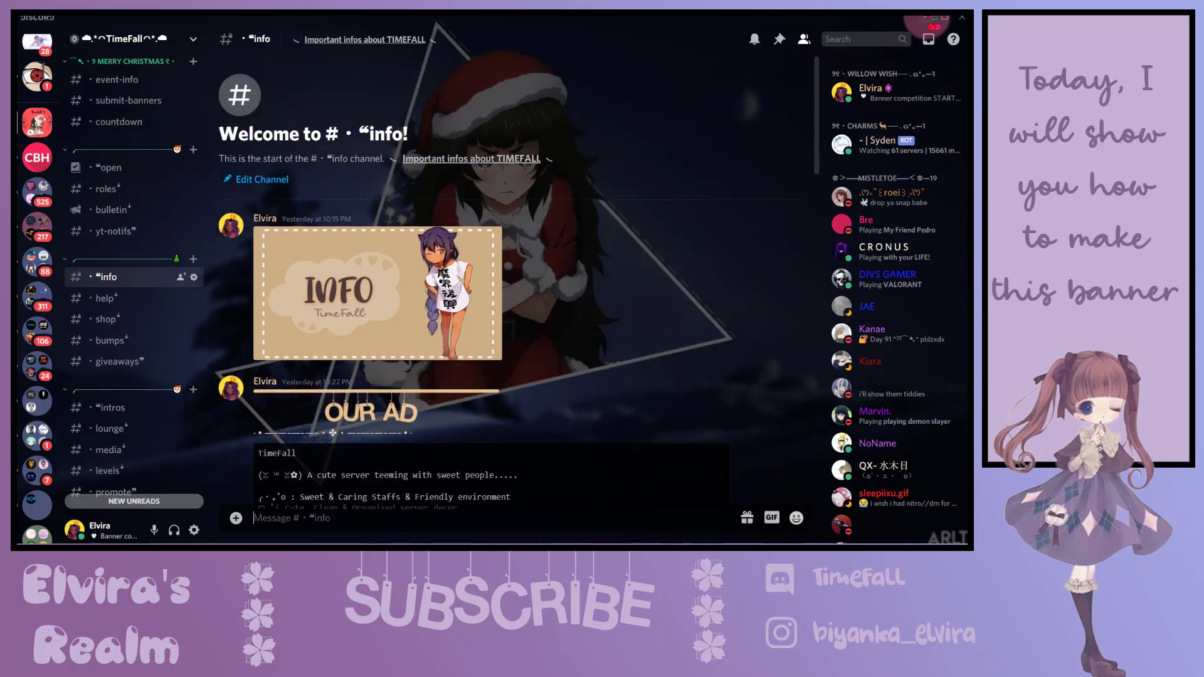
click(928, 17)
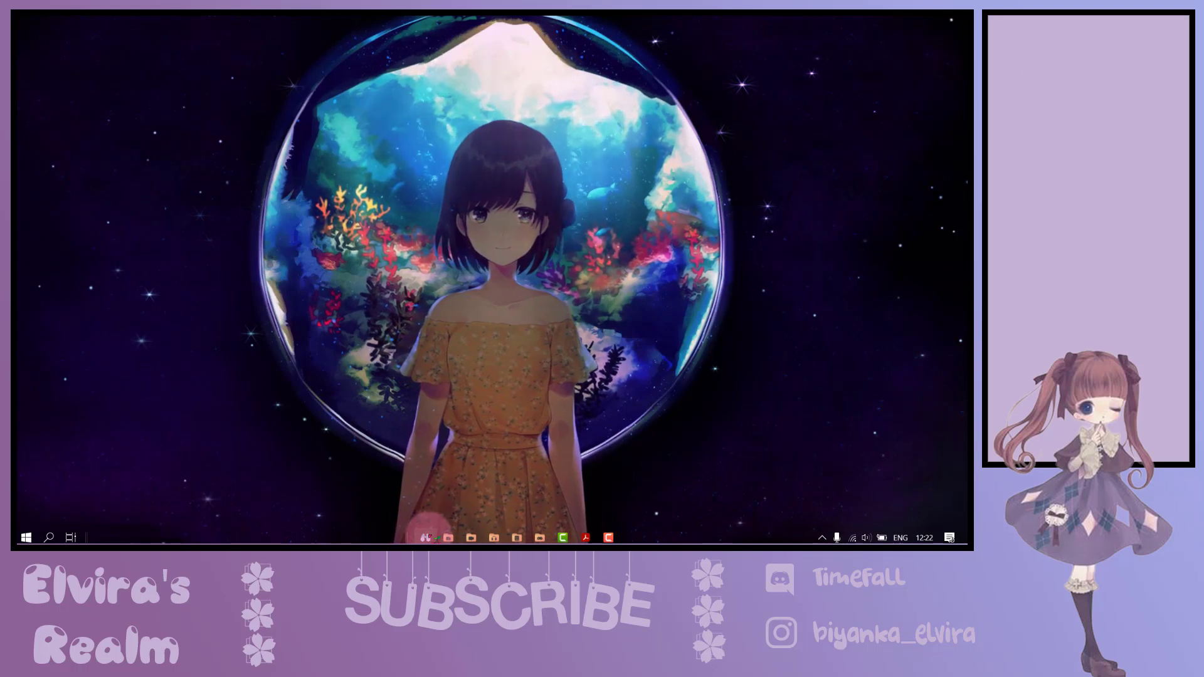
- Search Google for 'canva' in Opera and go to canva.com from the results
click(426, 537)
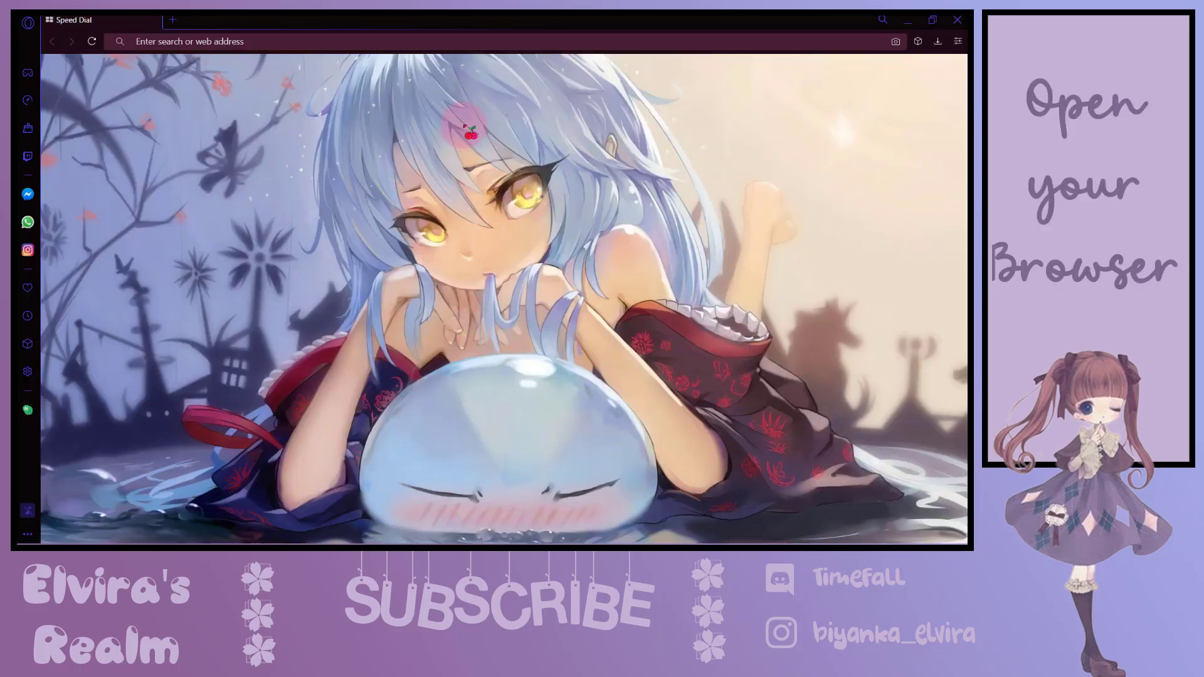
click(458, 111)
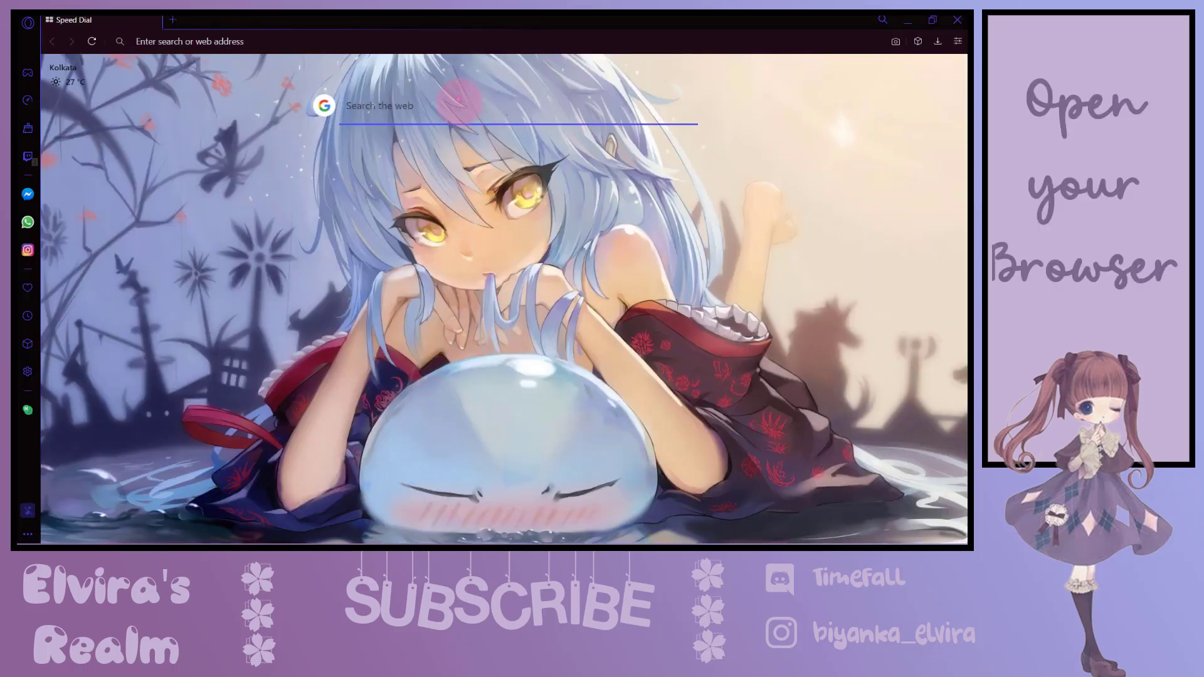
text(canva)
key(Return)
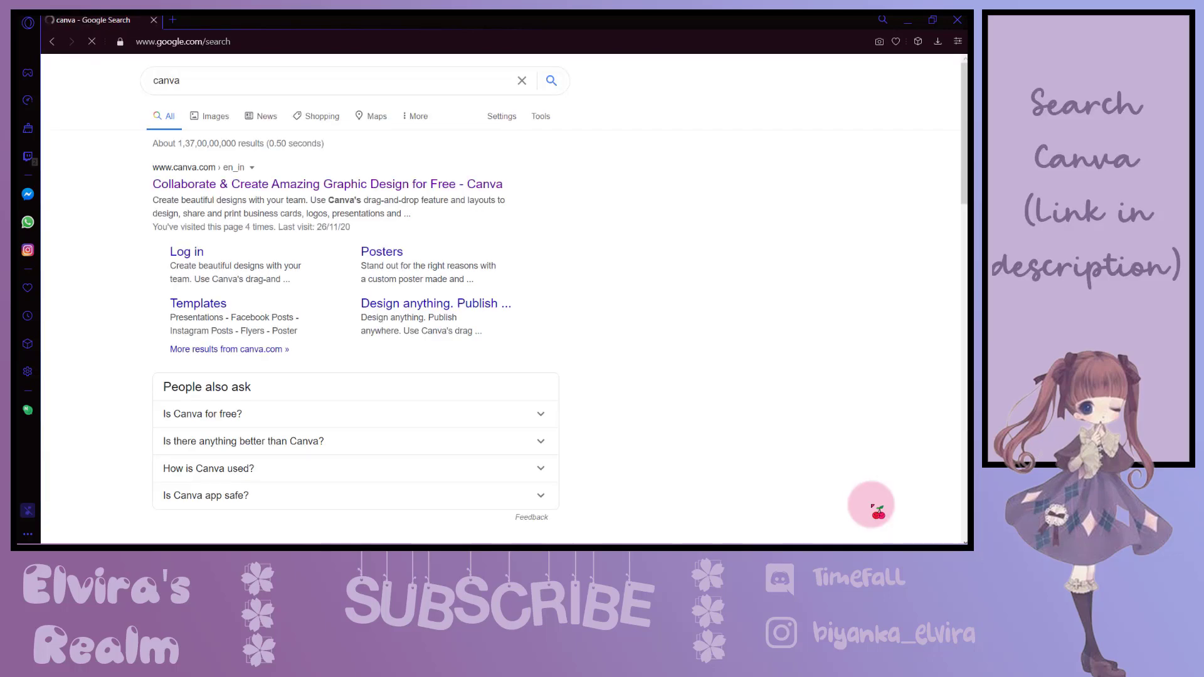
click(320, 185)
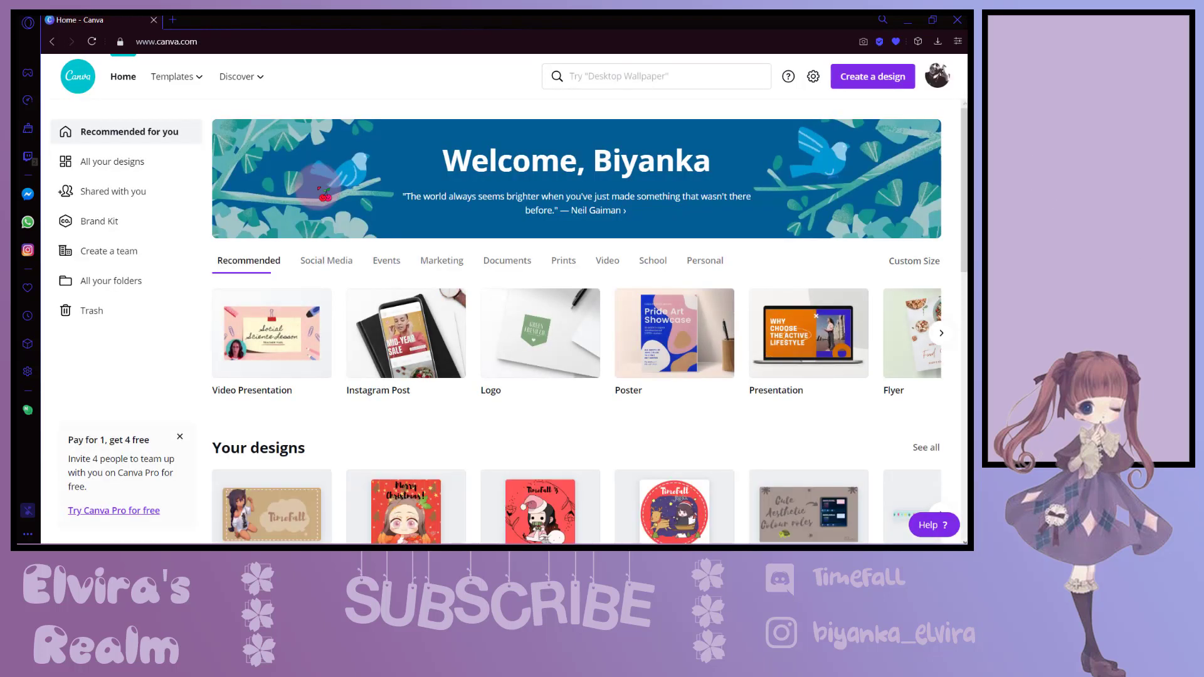
- Create a new blank design using the recent 726 × 391 px custom size
click(857, 87)
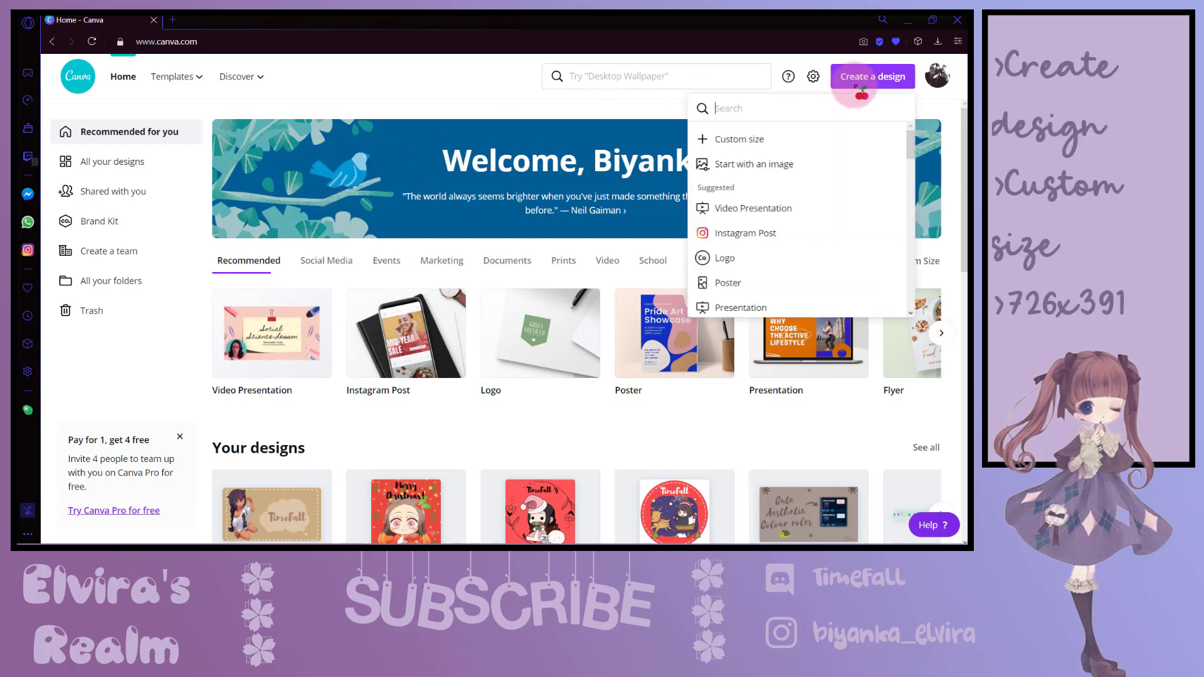
click(753, 147)
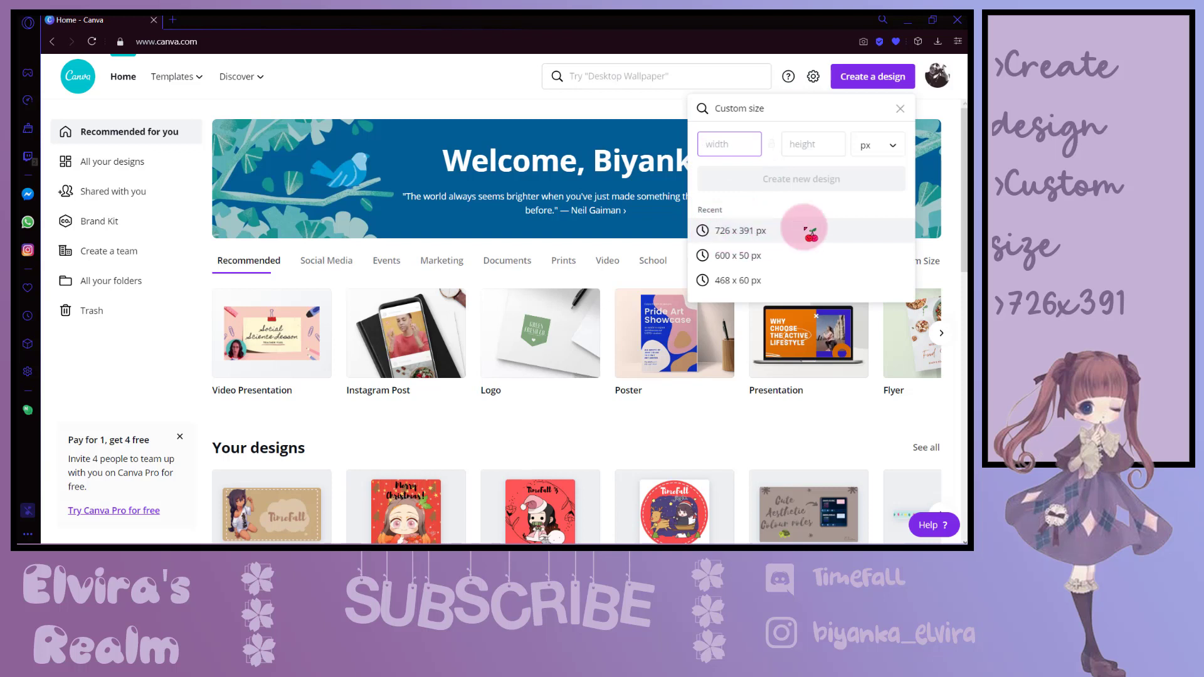
click(732, 232)
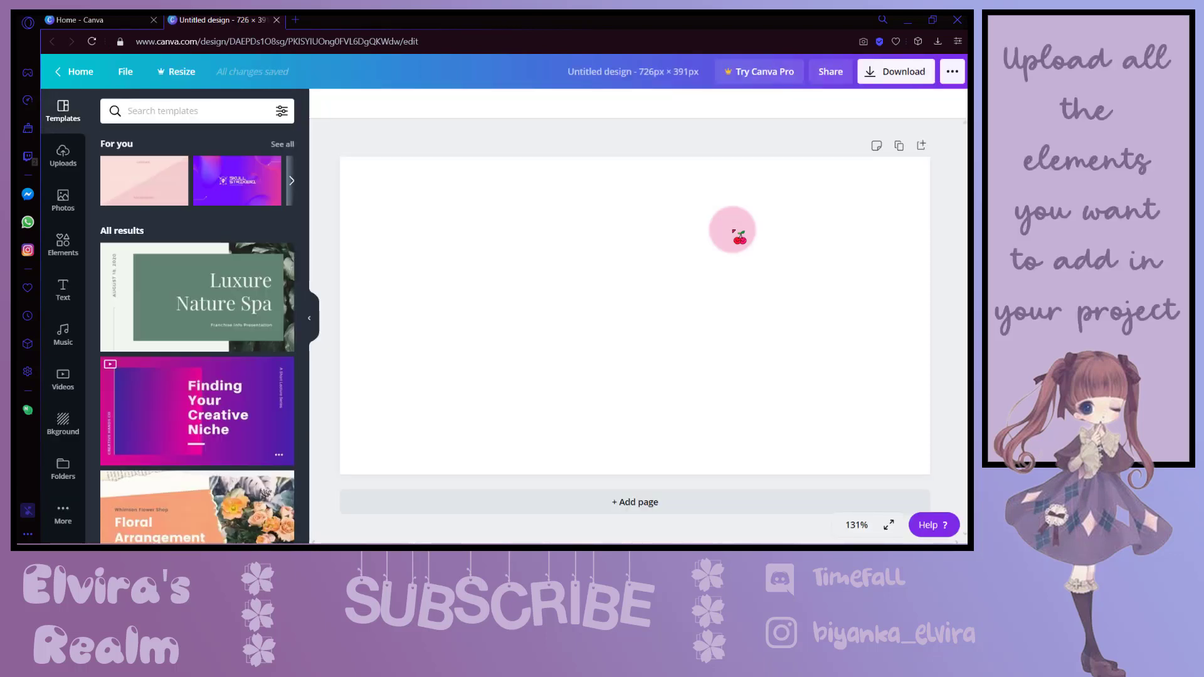
- Add the uploaded tan dashed-border image and stretch it from the top-left across the page
click(64, 157)
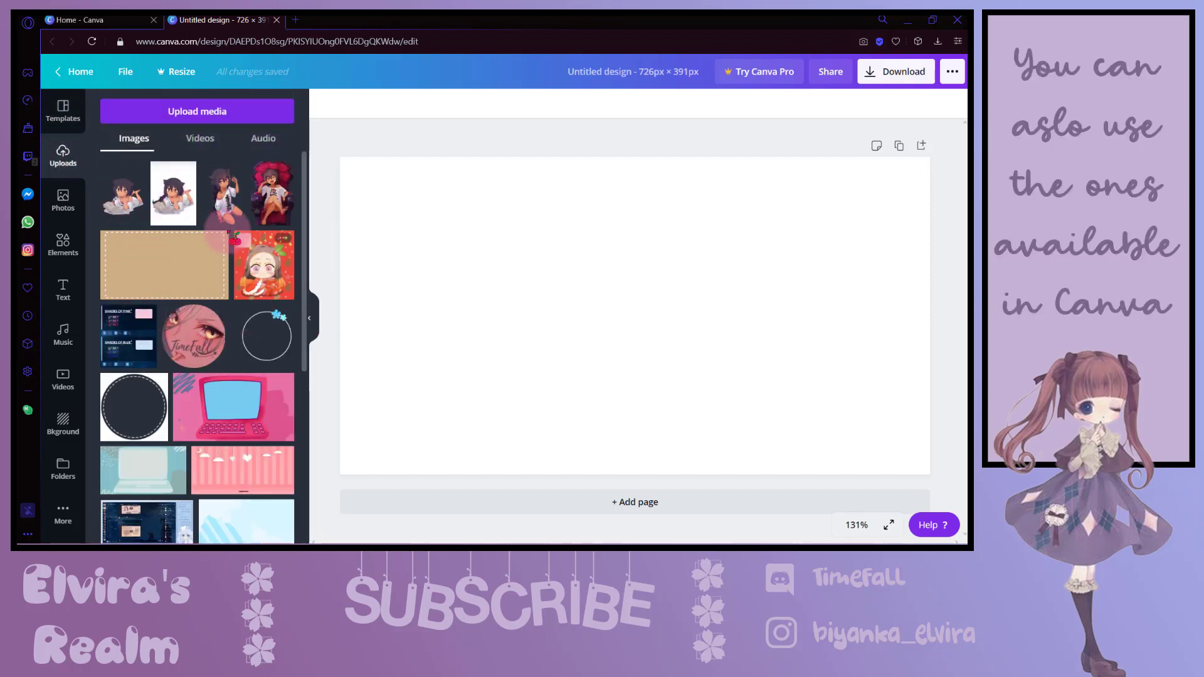
click(151, 271)
drag(705, 309, 603, 257)
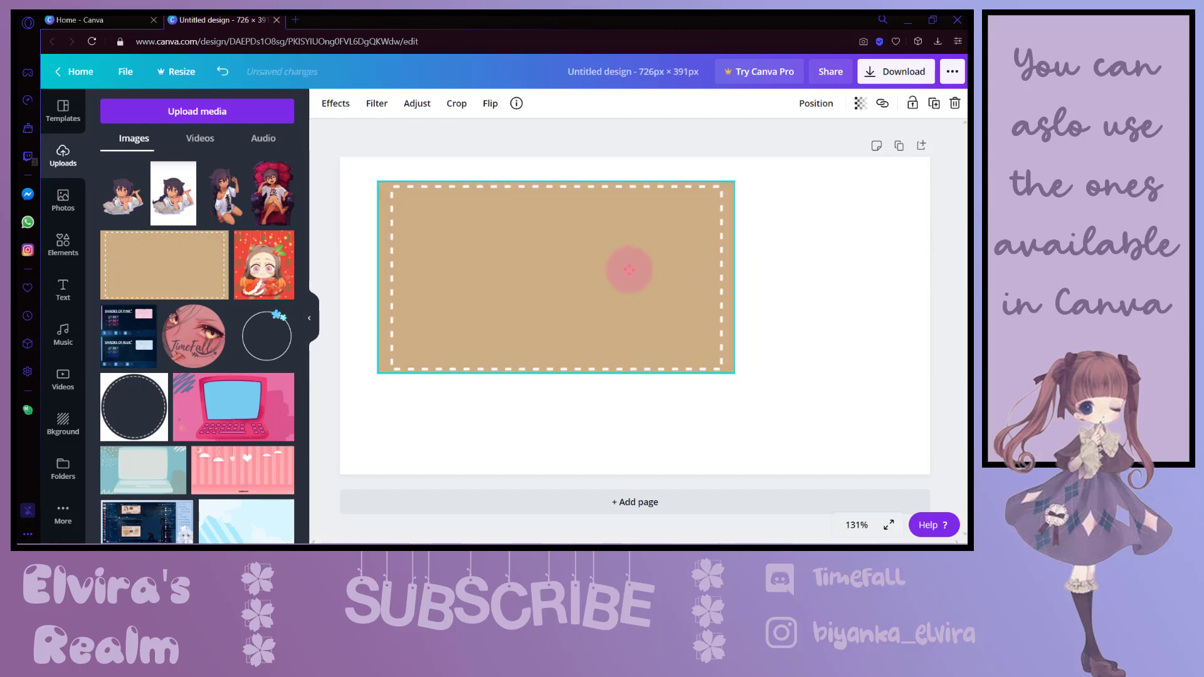
mouse_move(697, 348)
mouse_down()
mouse_move(906, 444)
mouse_move(930, 474)
mouse_up()
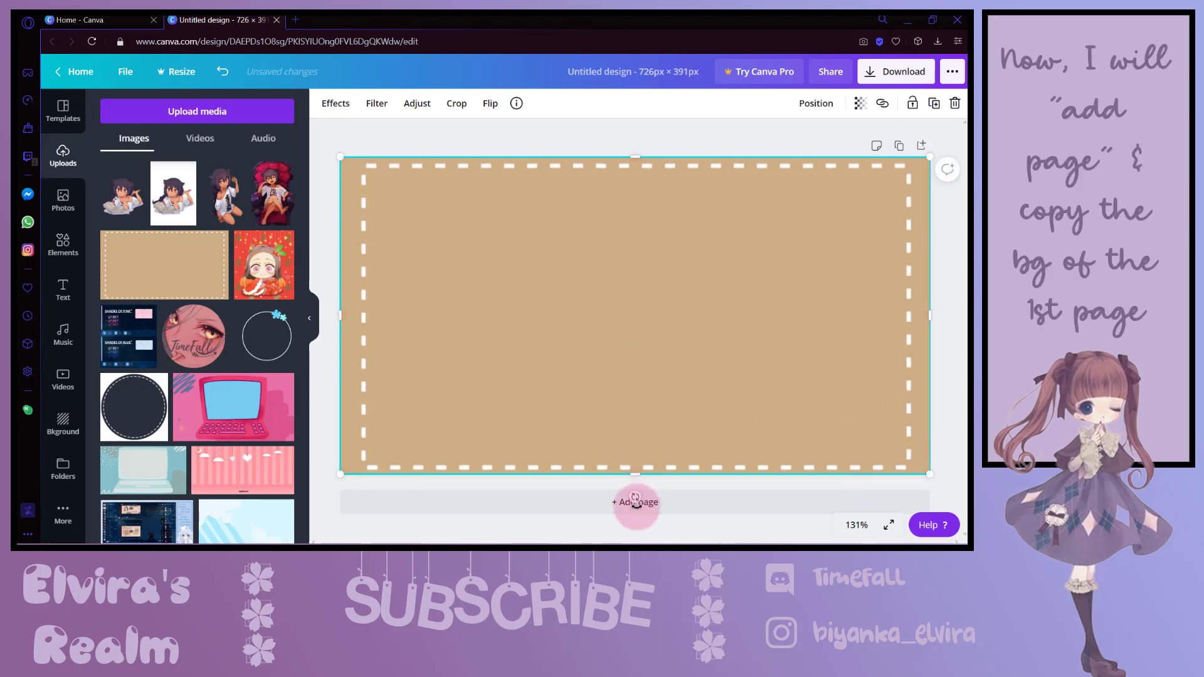
- Add a second page and copy page 1's tan background style onto it
click(638, 507)
scroll(672, 381, up, 2)
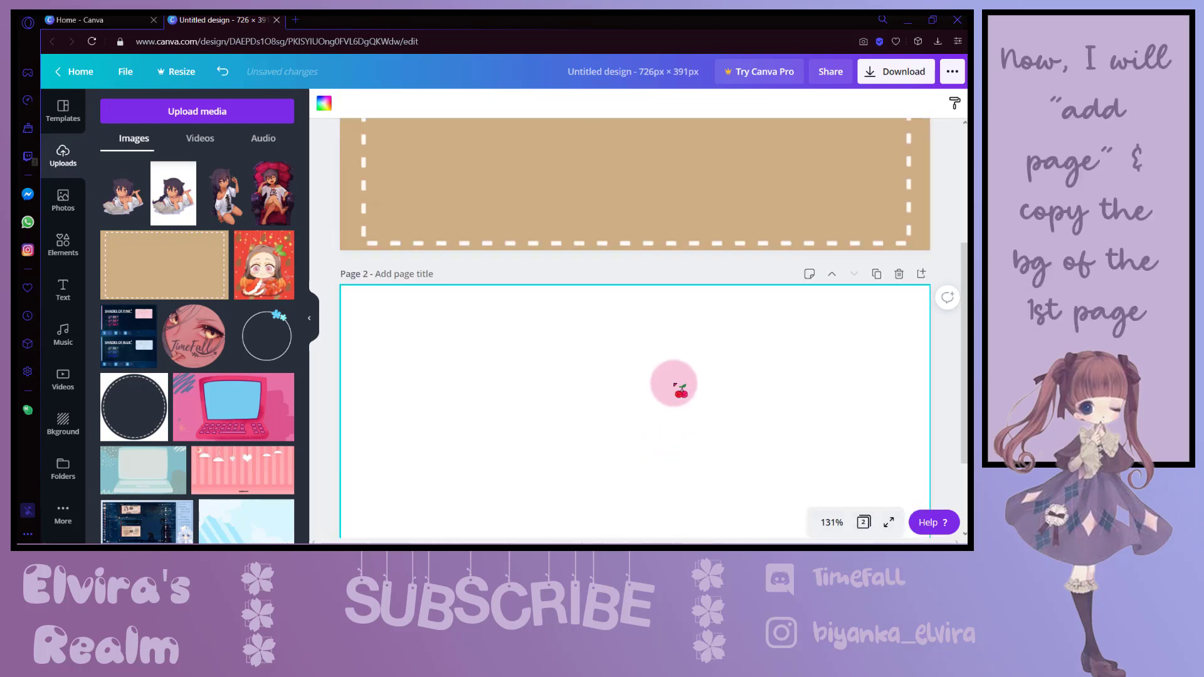
scroll(690, 314, up, 2)
scroll(727, 239, up, 2)
click(727, 240)
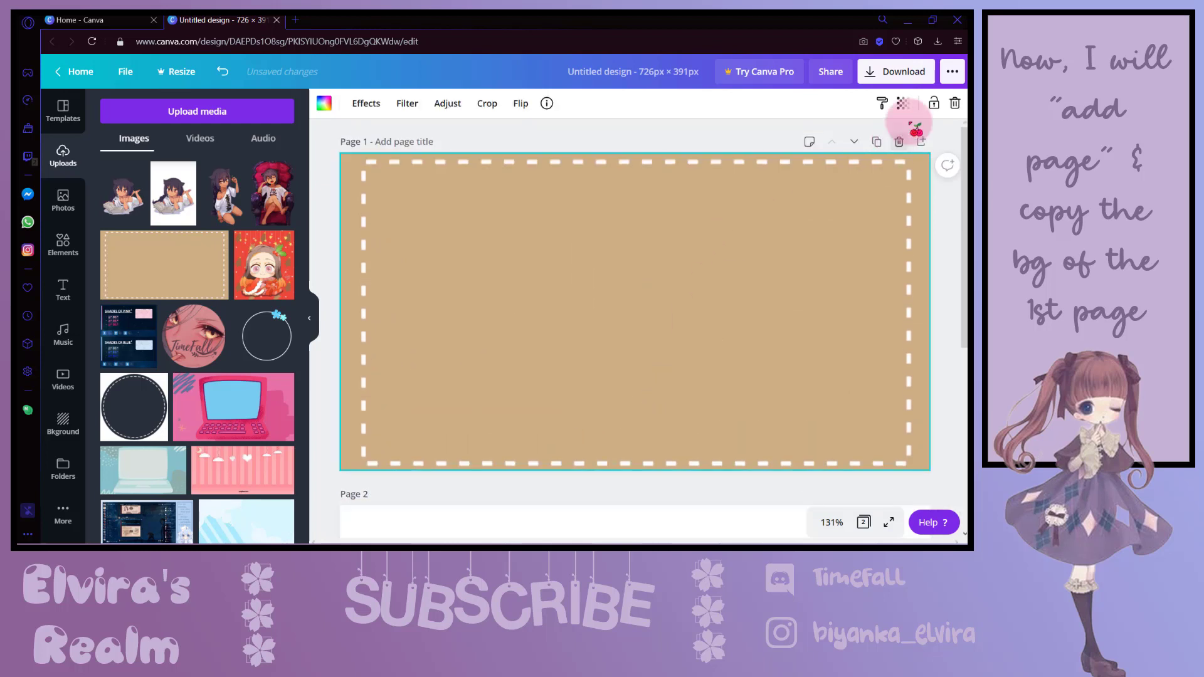
click(883, 103)
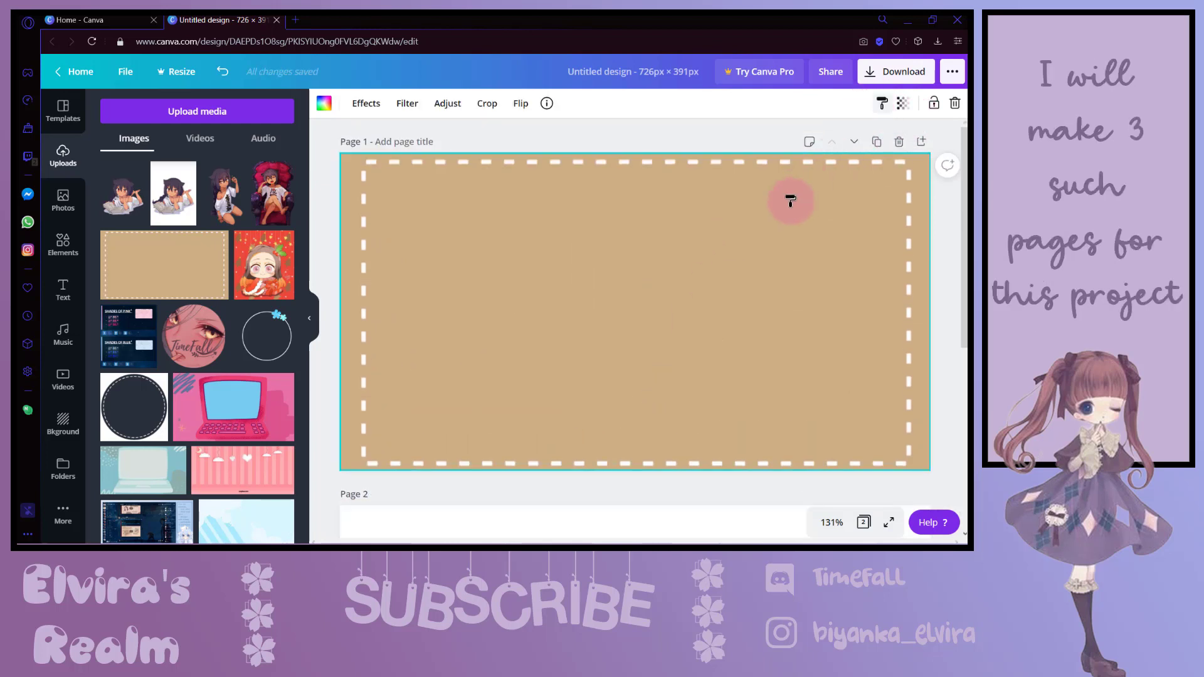
scroll(793, 262, down, 3)
scroll(699, 295, down, 2)
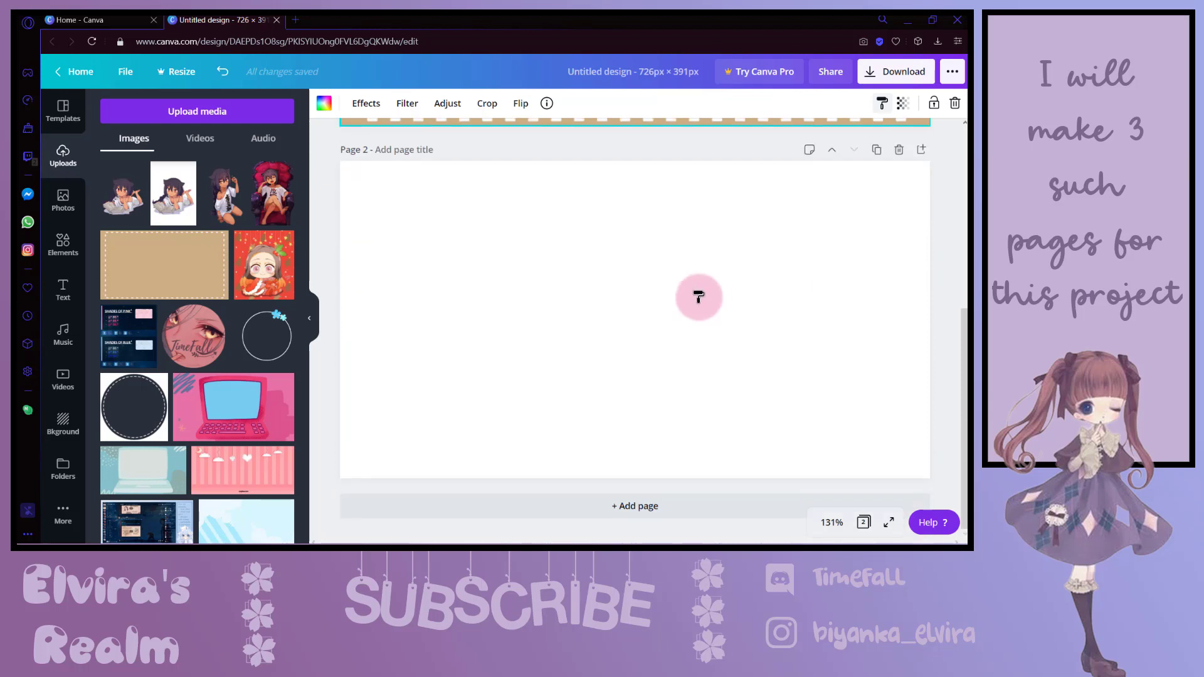
click(731, 304)
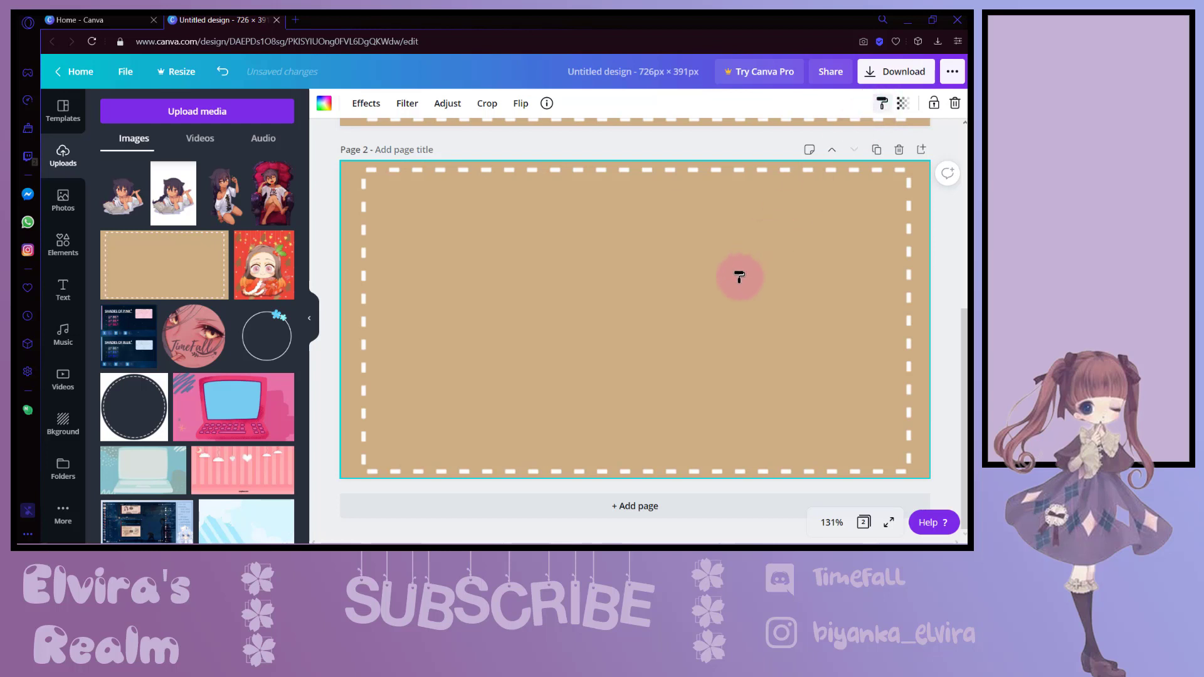
- Add a third page carrying the same tan dashed-border background
click(635, 506)
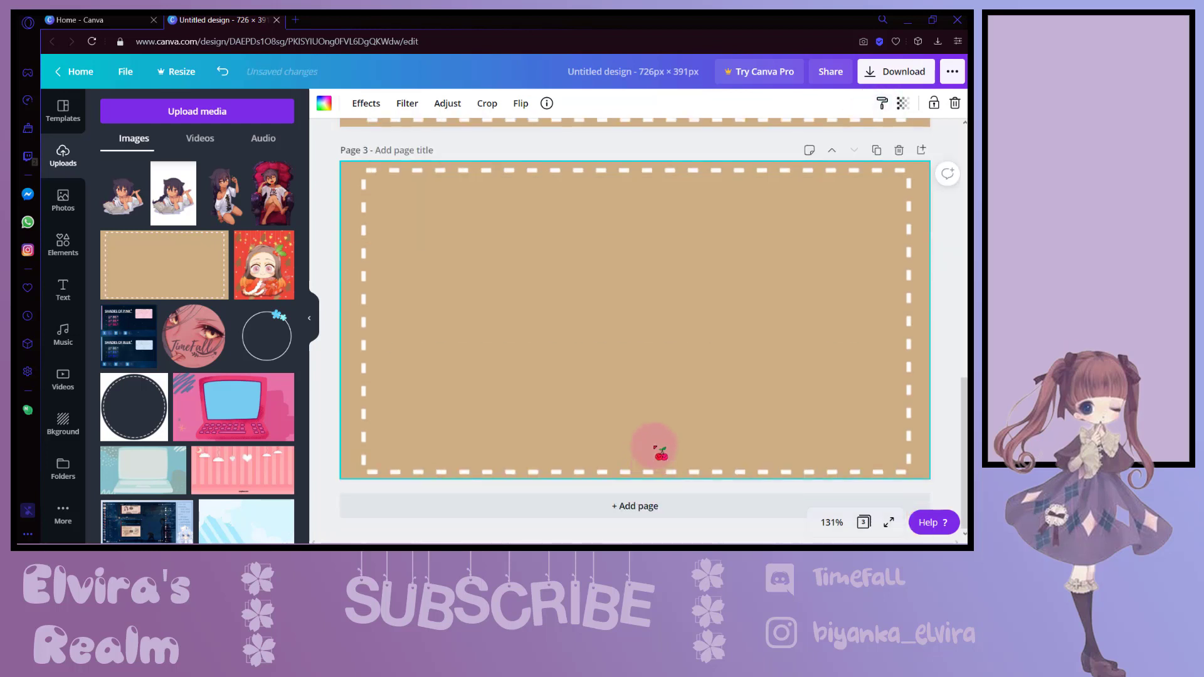
scroll(624, 329, up, 5)
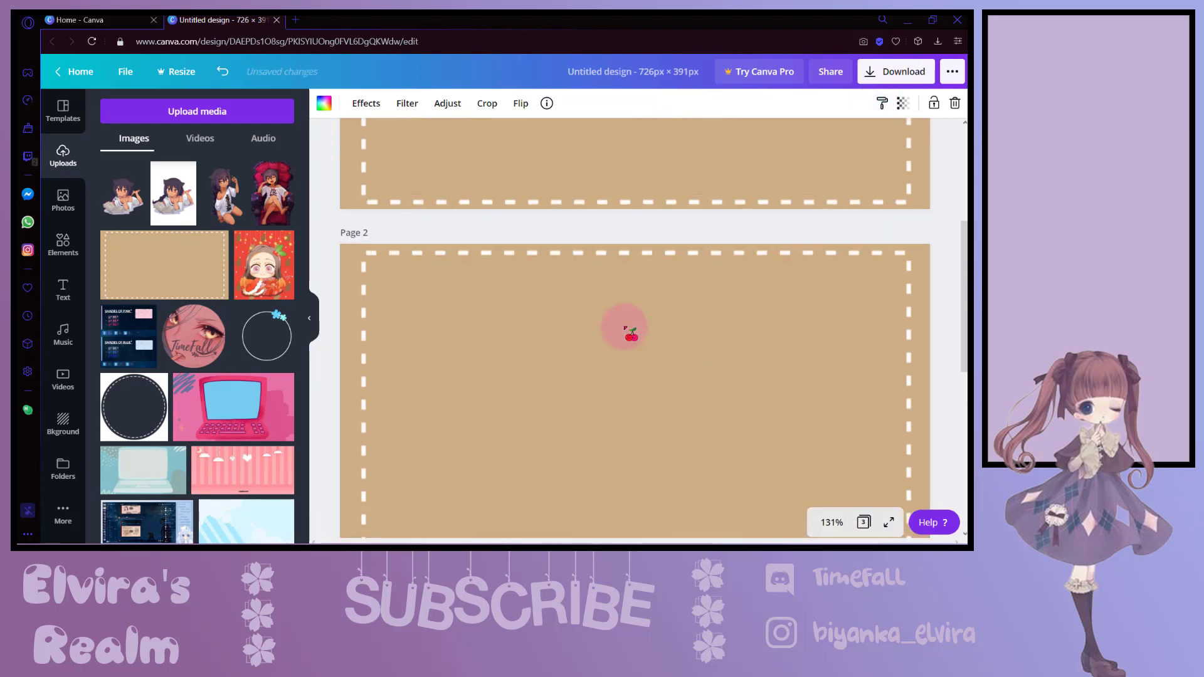
scroll(625, 329, down, 1)
scroll(624, 329, up, 1)
scroll(626, 332, down, 5)
scroll(626, 331, up, 3)
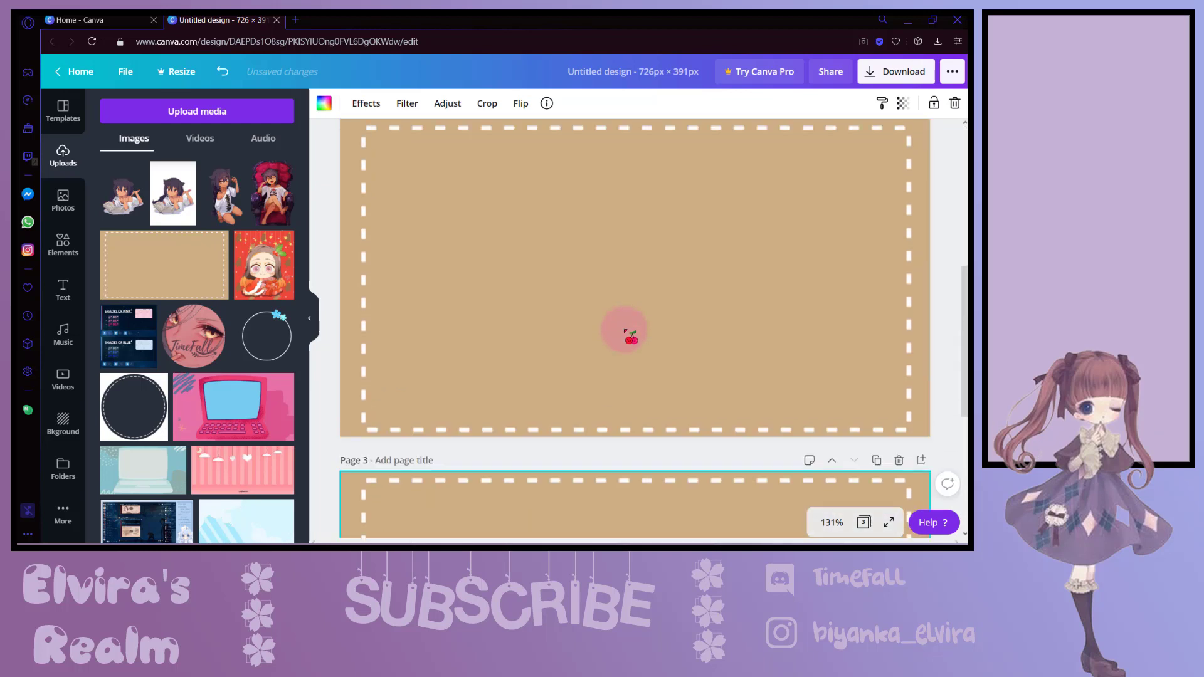
scroll(624, 329, up, 5)
scroll(624, 329, up, 1)
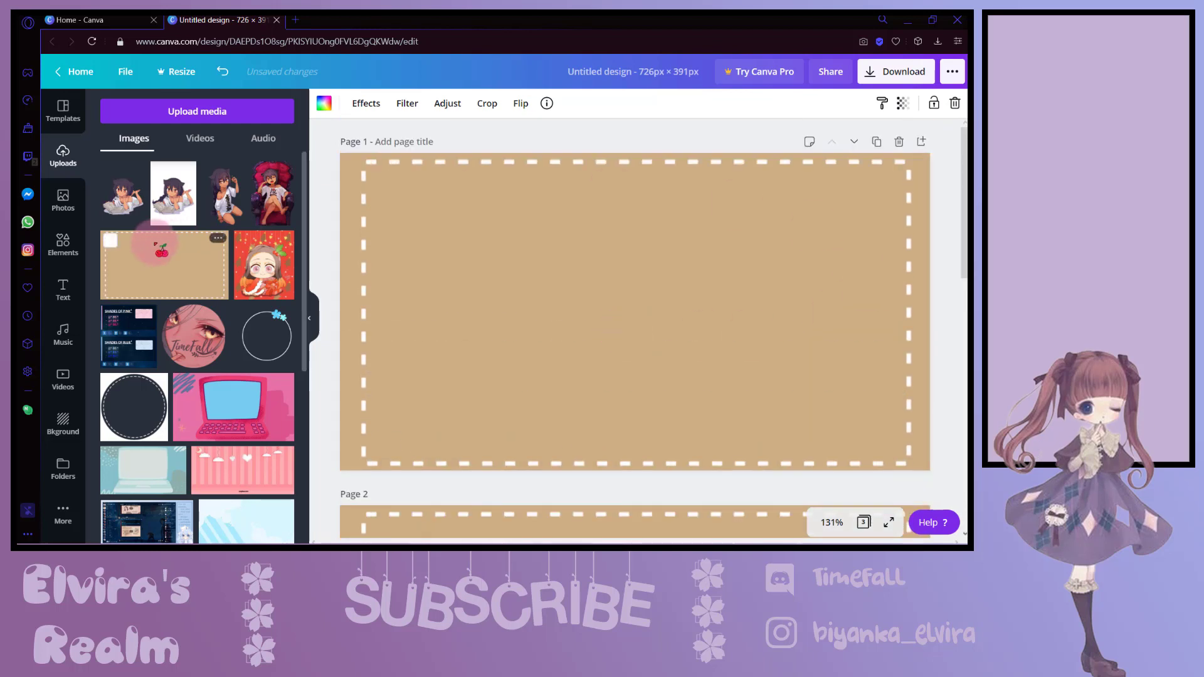
- Place the kneeling dark-haired girl on page 1's left, enlarged to nearly full page height
click(226, 195)
mouse_move(674, 332)
mouse_down()
mouse_move(480, 278)
mouse_move(467, 258)
mouse_up()
mouse_move(500, 337)
mouse_down()
mouse_move(601, 458)
mouse_move(494, 312)
mouse_up()
drag(574, 447, 592, 449)
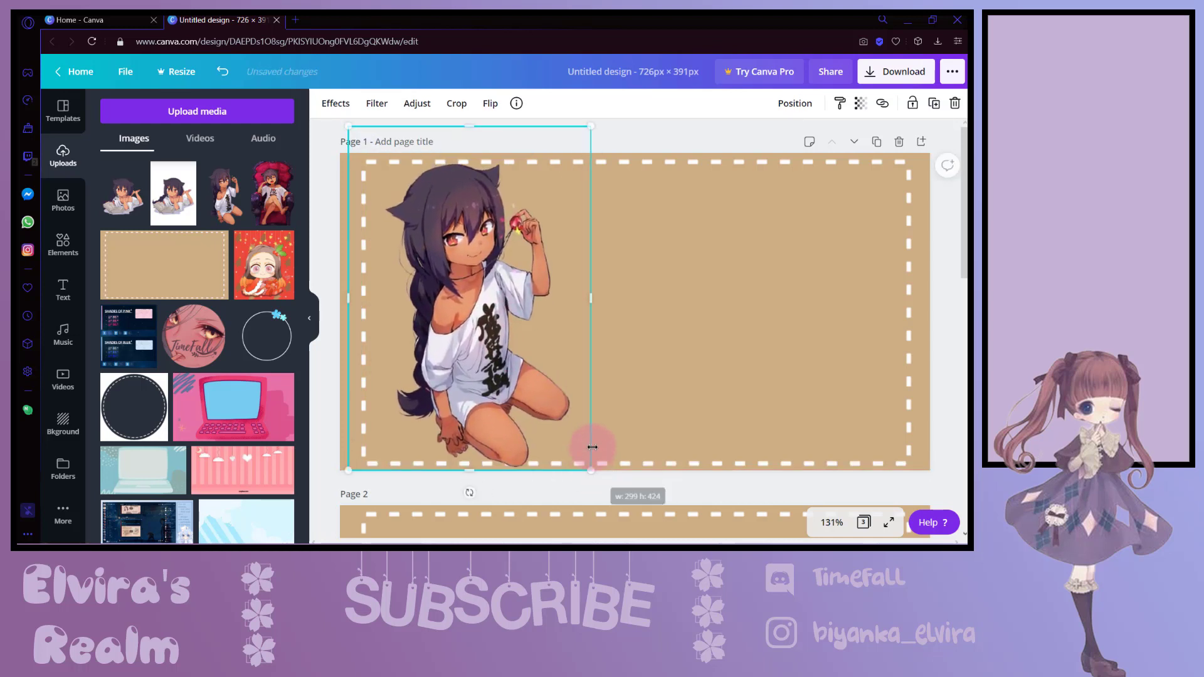
click(640, 329)
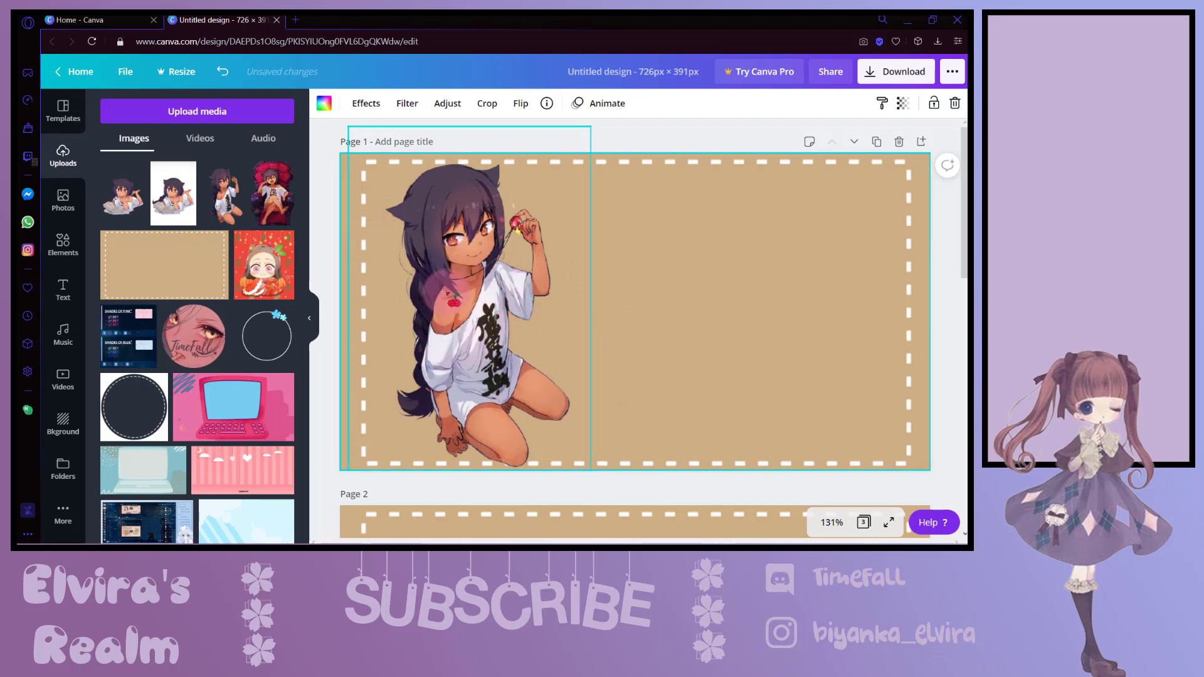
scroll(177, 326, down, 4)
scroll(176, 327, up, 3)
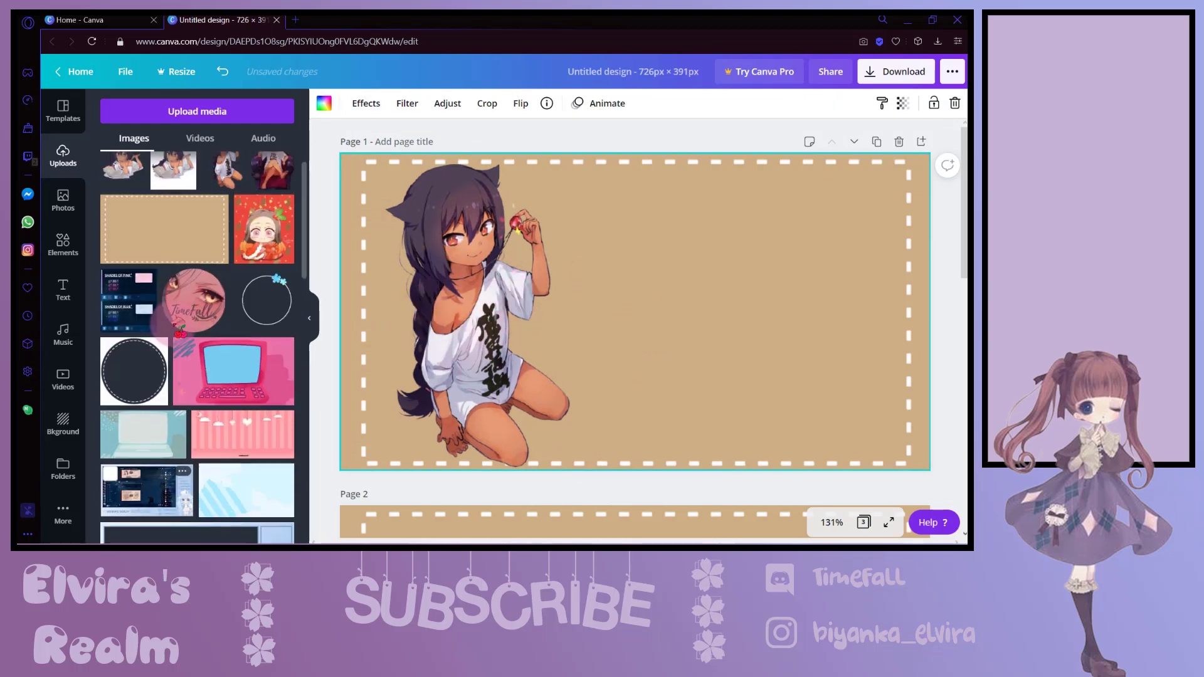
scroll(176, 327, up, 1)
- Search the elements library for 'clou' and add a white cloud to page 1
click(63, 244)
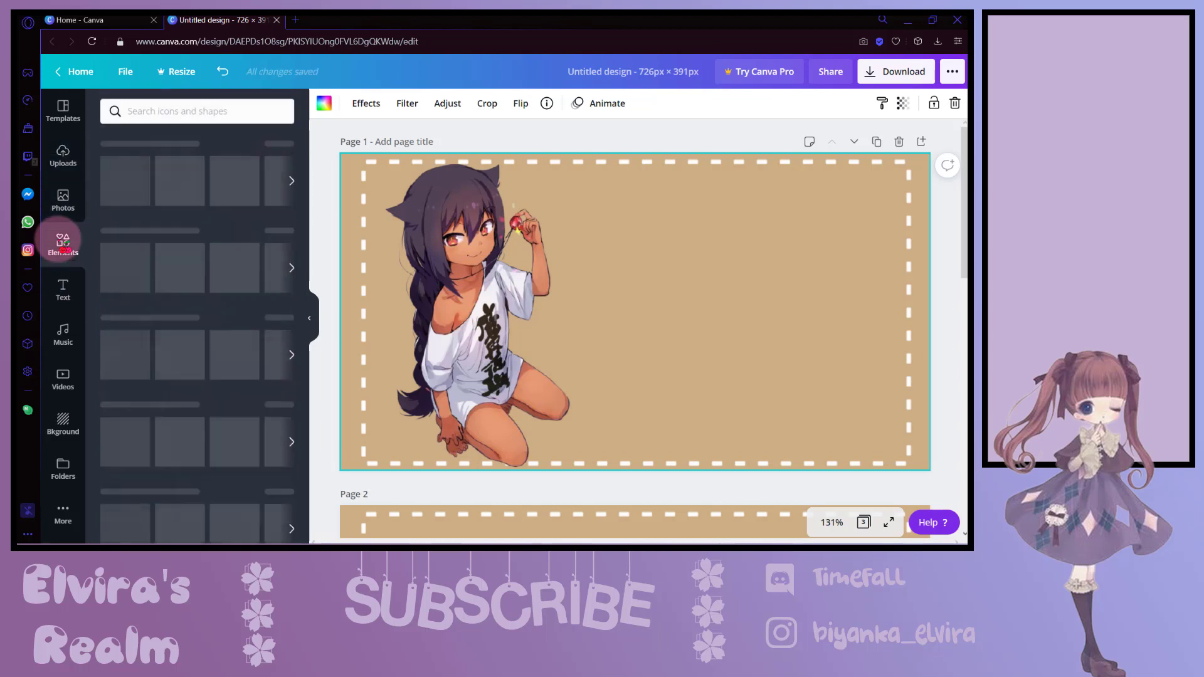
click(162, 113)
text(c)
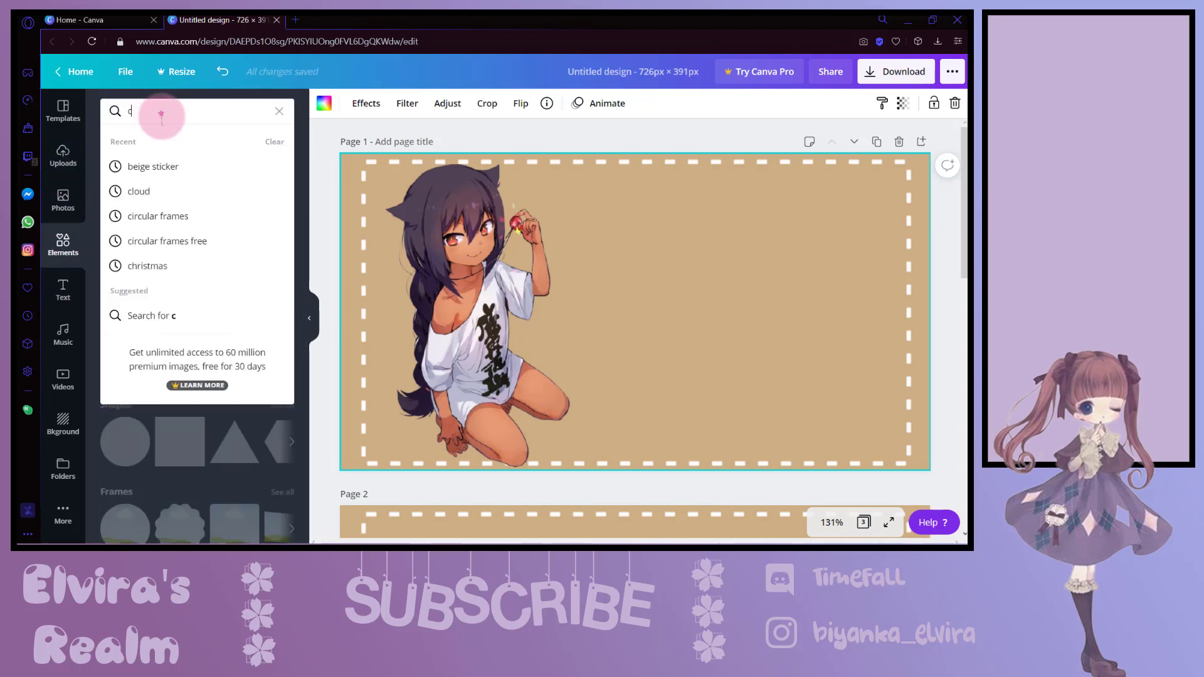
text(loud)
key(Return)
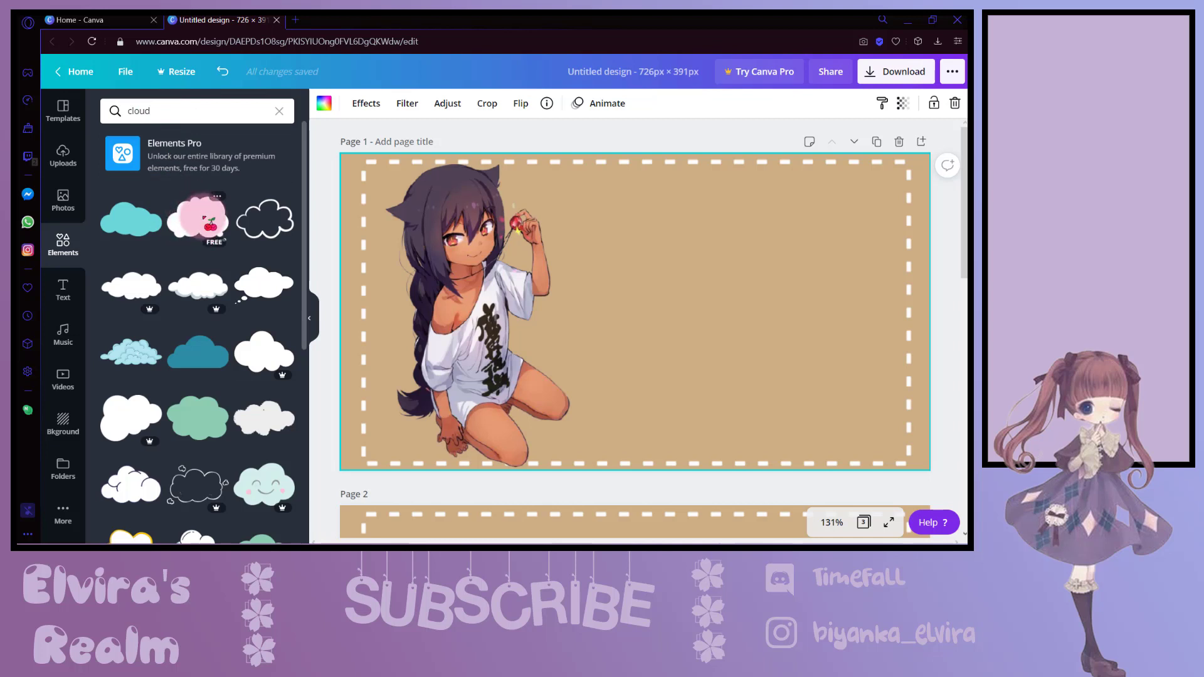
click(210, 223)
- Enlarge the cloud to about 370 × 274 beside the girl and set its transparency to 44
drag(571, 310, 645, 269)
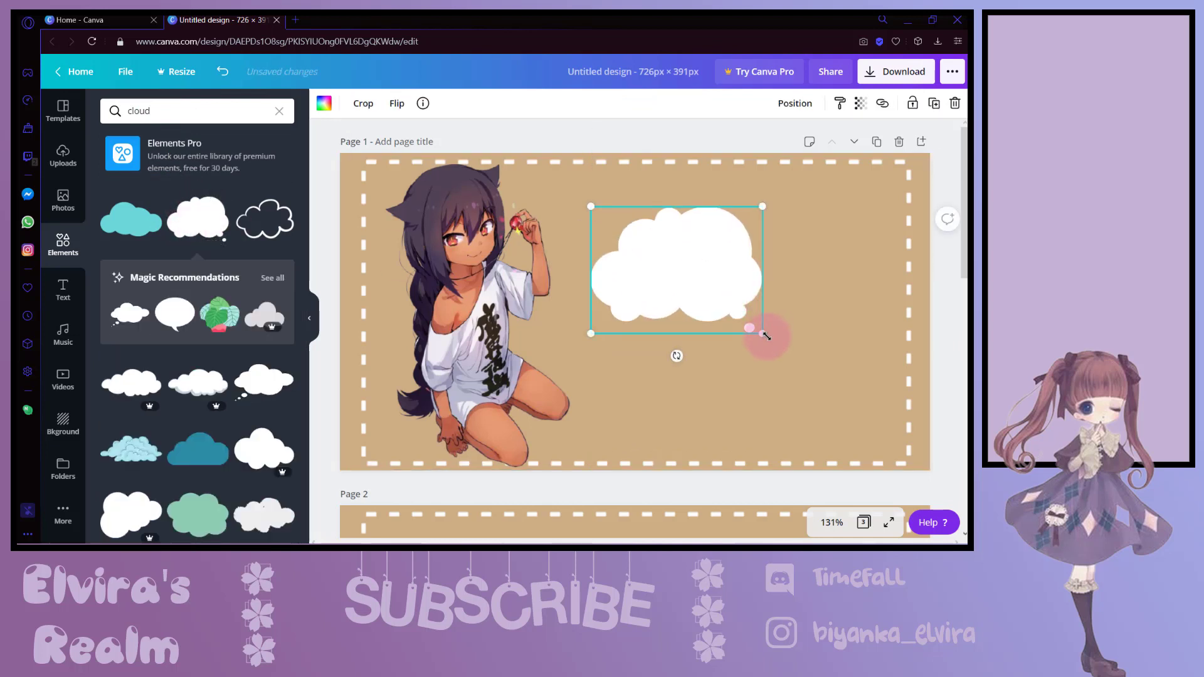
drag(763, 334, 891, 429)
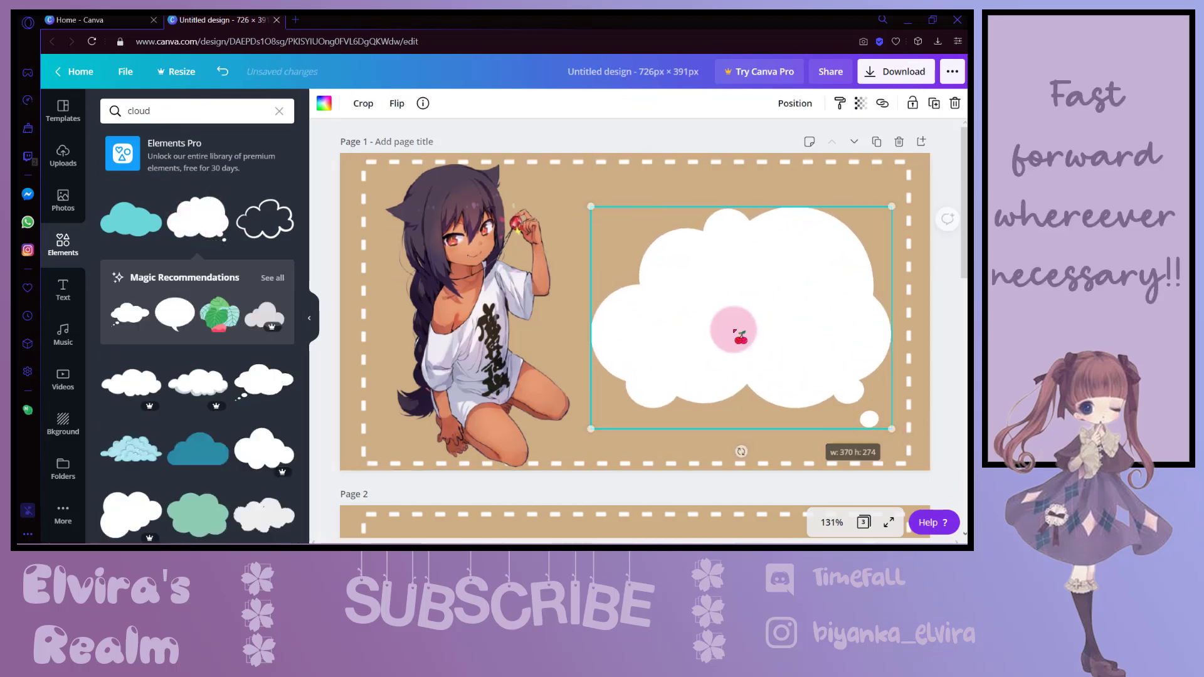
drag(735, 333, 744, 336)
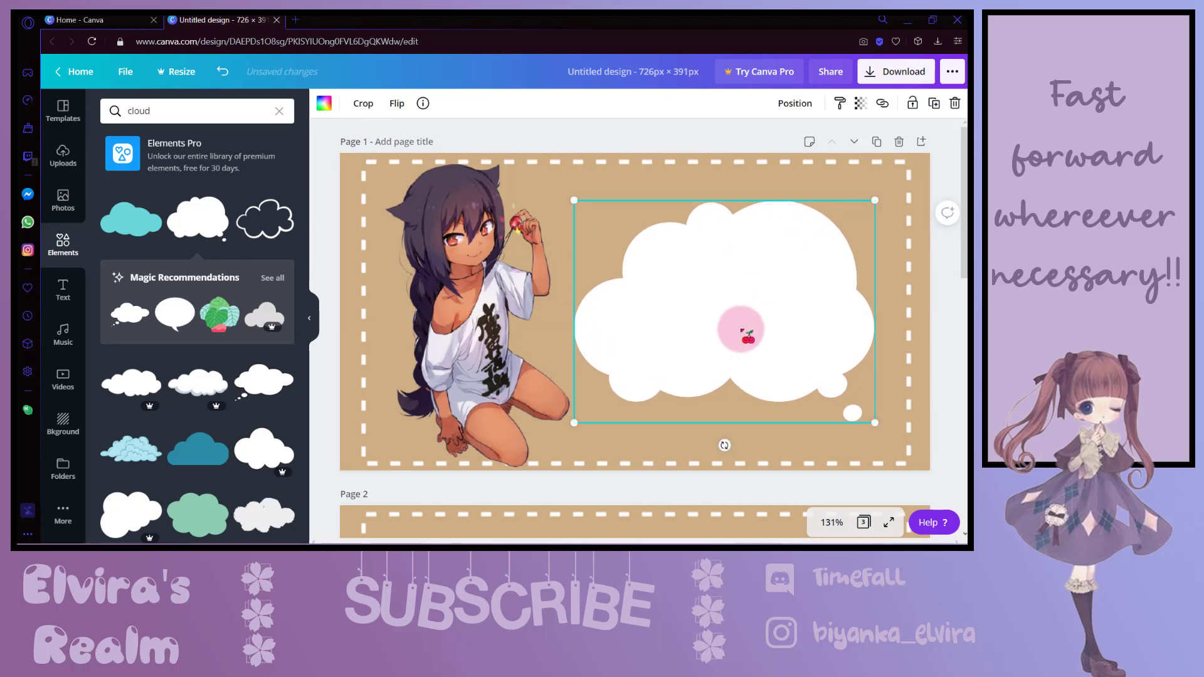
click(862, 104)
drag(822, 136, 792, 136)
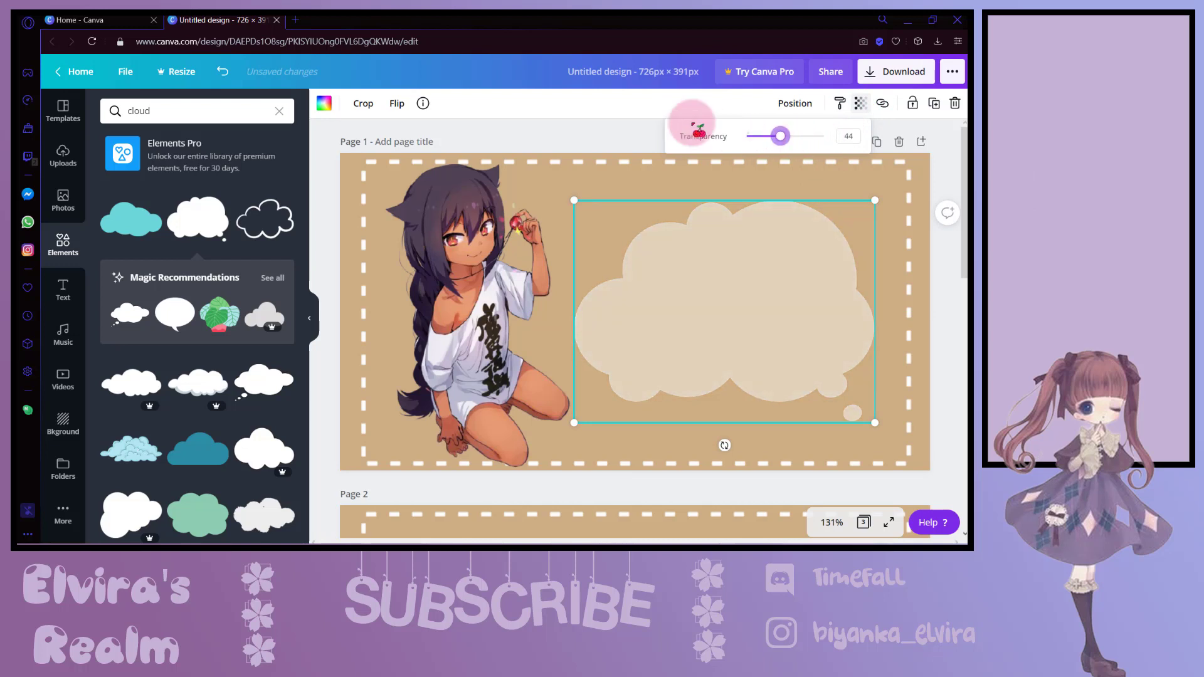
click(618, 126)
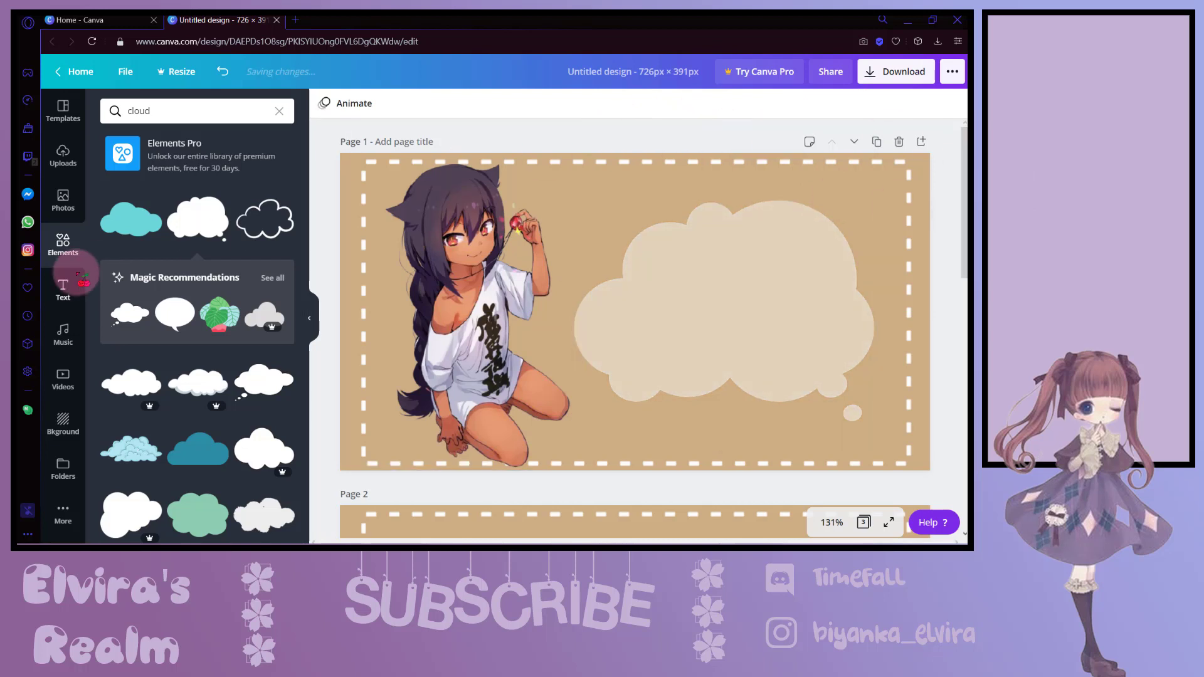
click(66, 291)
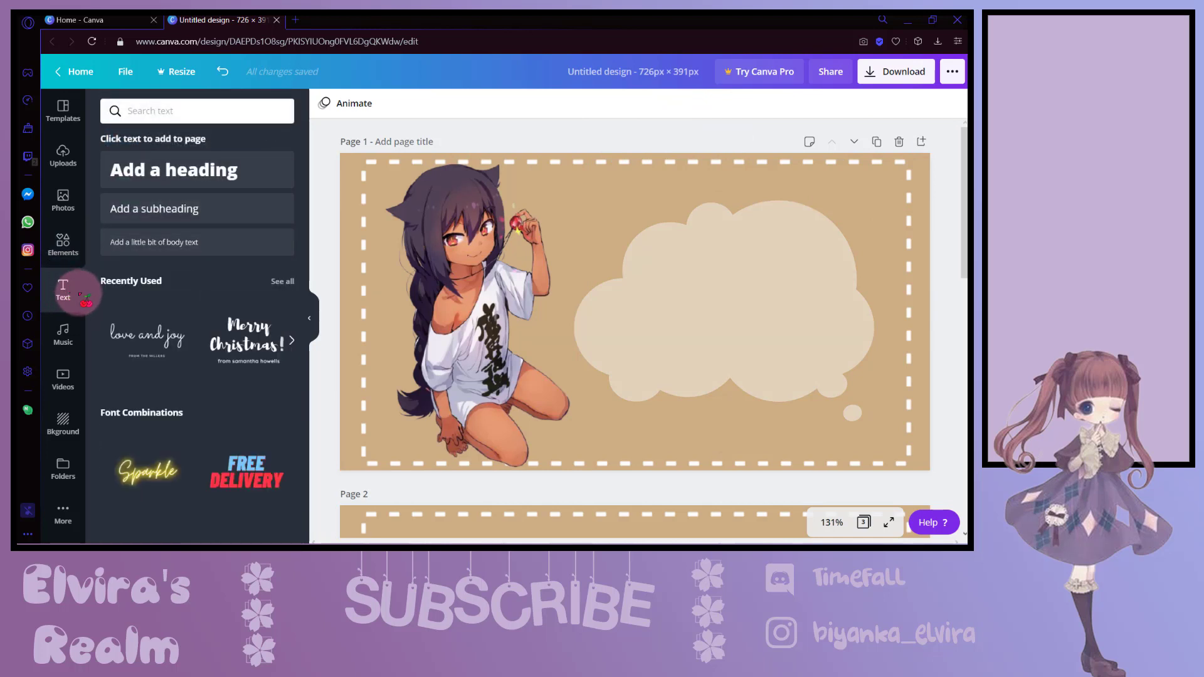
- Add the Merry Christmas! text combo, delete its subtitle, and move the heading into the cloud
click(246, 351)
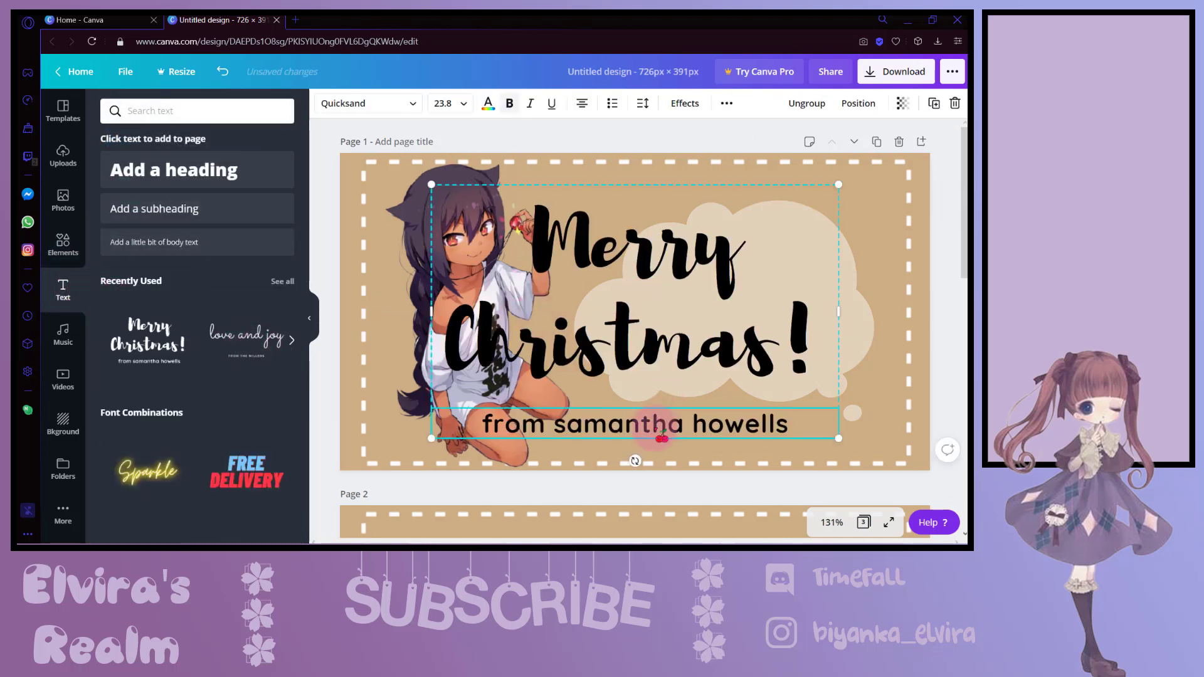
key(Delete)
drag(686, 338, 806, 318)
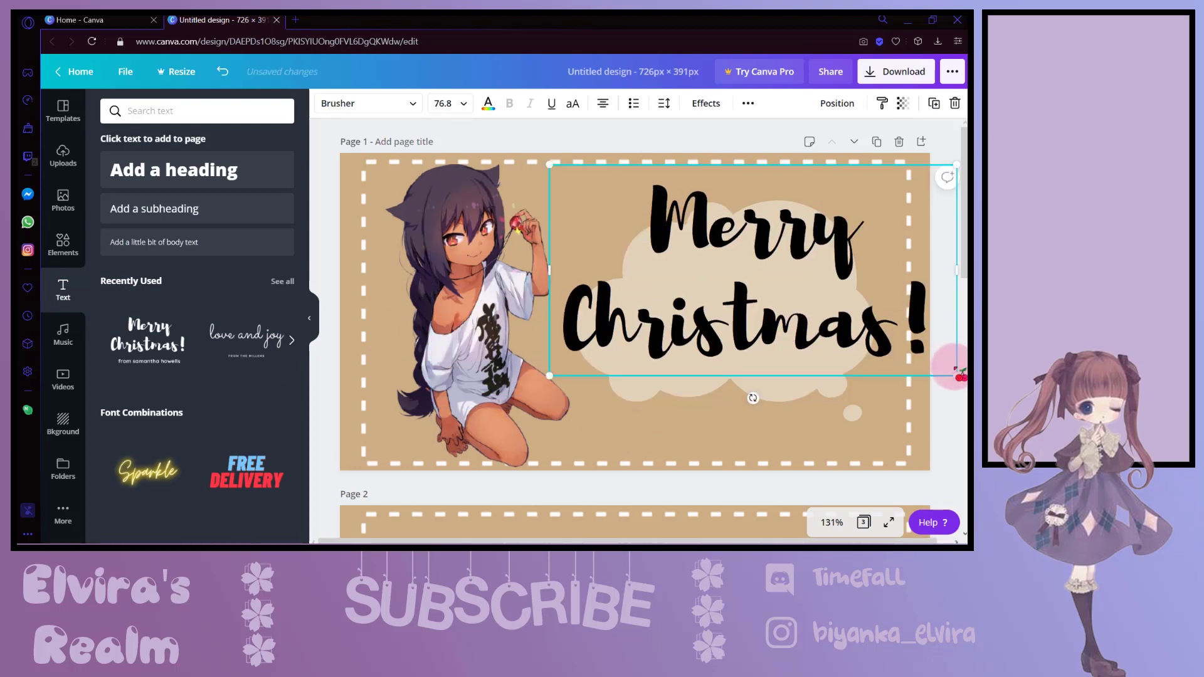
drag(956, 374, 762, 285)
drag(704, 240, 778, 324)
- Replace the heading with 'TimeFall', enlarge it, and centre it within the cloud
double_click(806, 341)
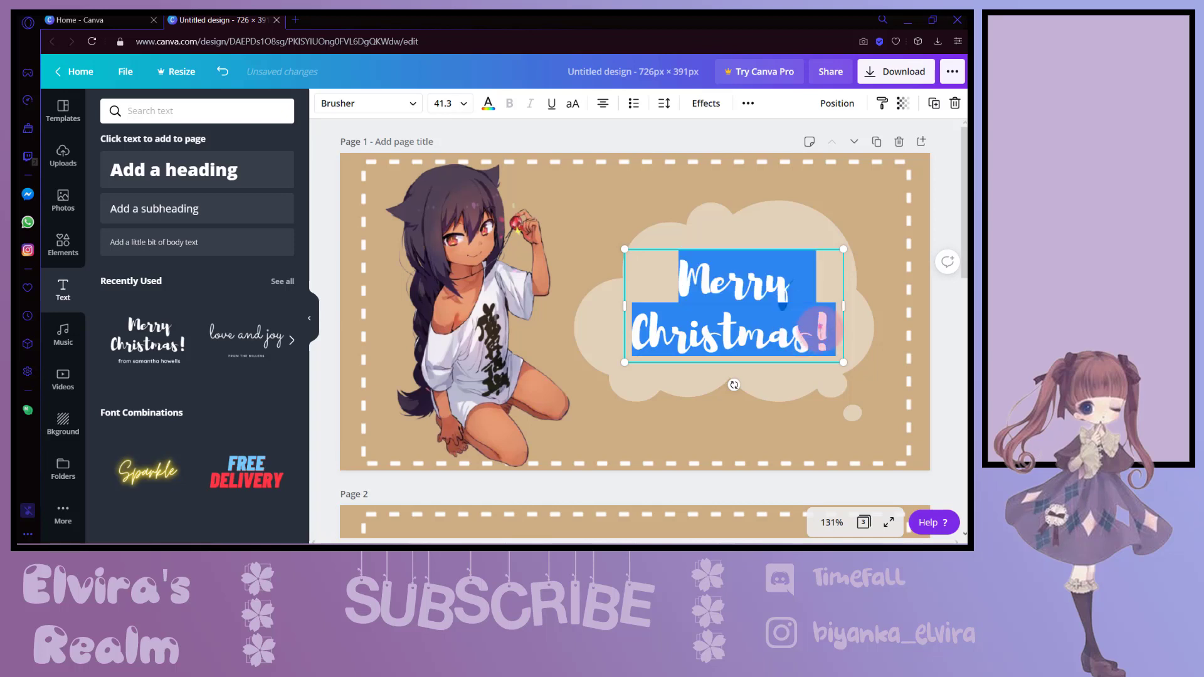
text(Time)
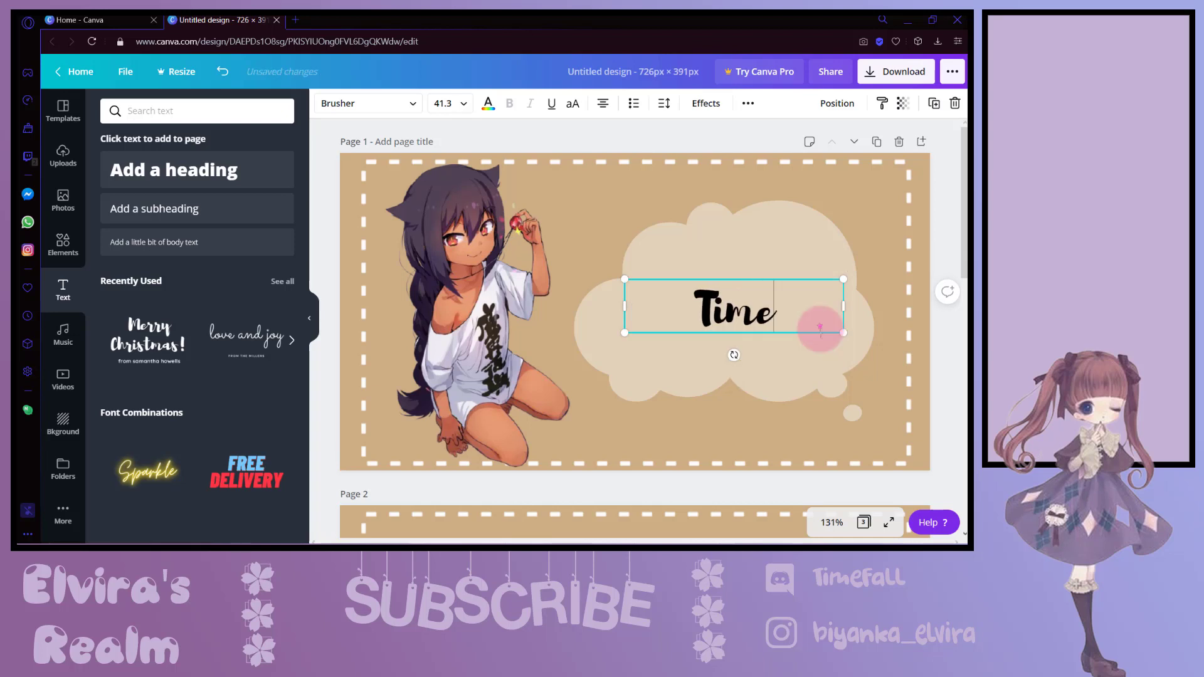
text(Fall)
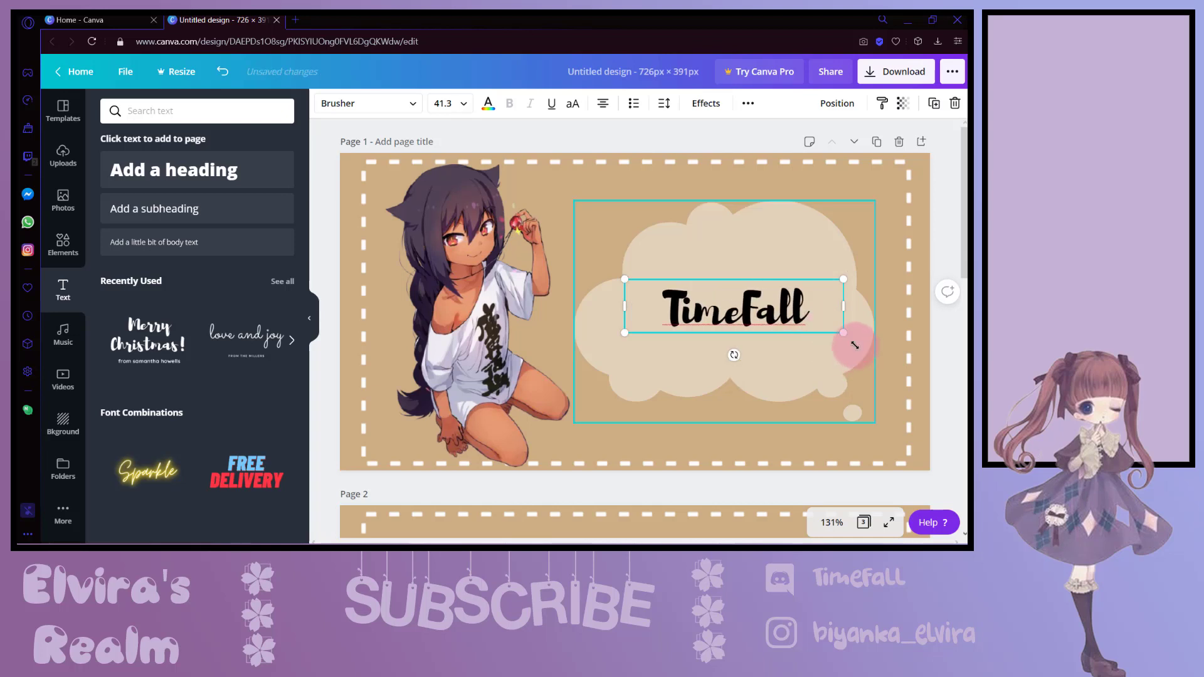
drag(846, 334, 914, 350)
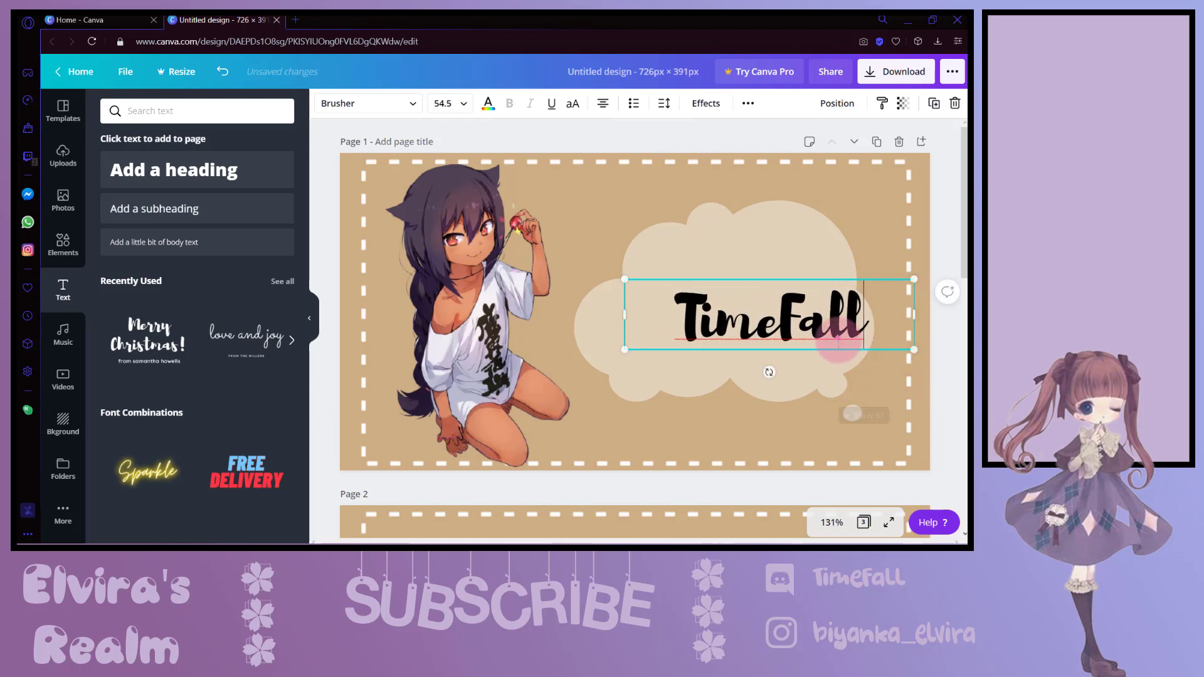
click(768, 370)
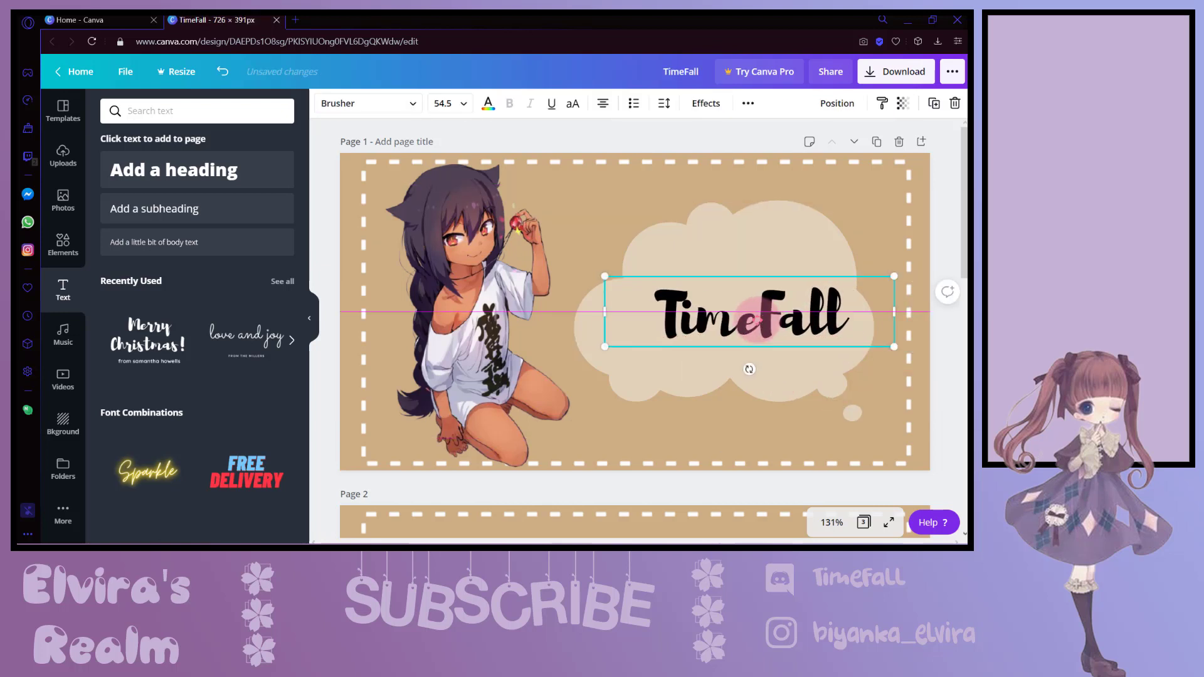
drag(782, 320, 747, 309)
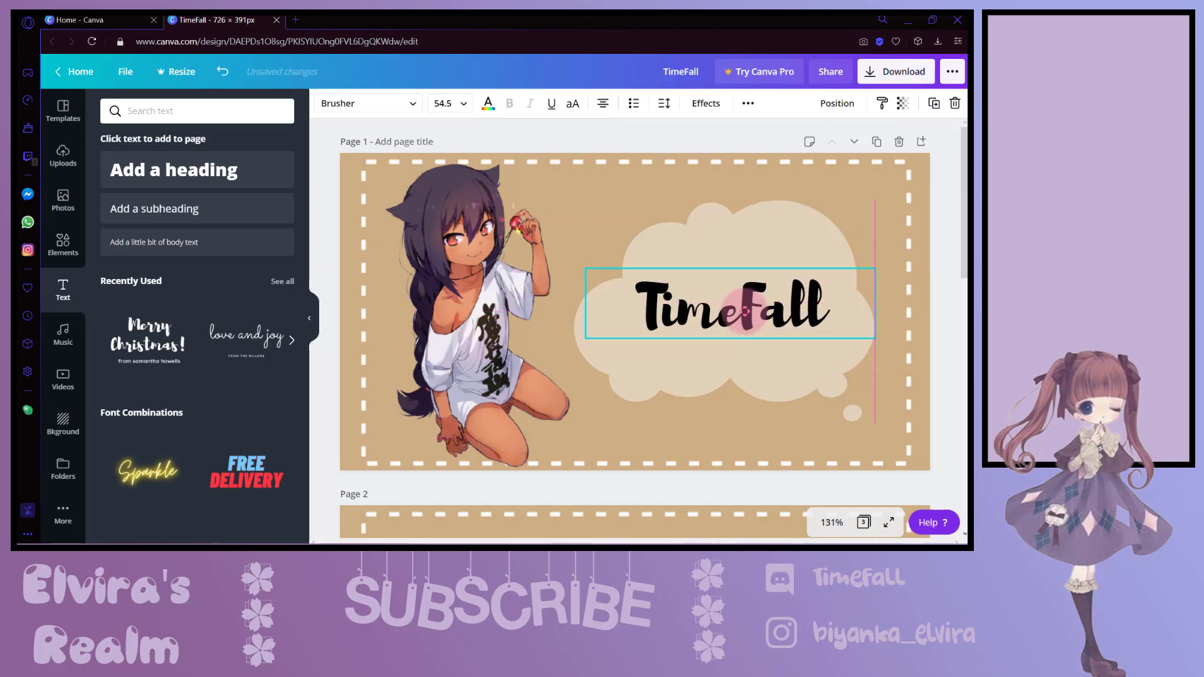
- Recolour the TimeFall text to custom tan #C2A279 and lower it slightly in the cloud
click(491, 105)
click(147, 321)
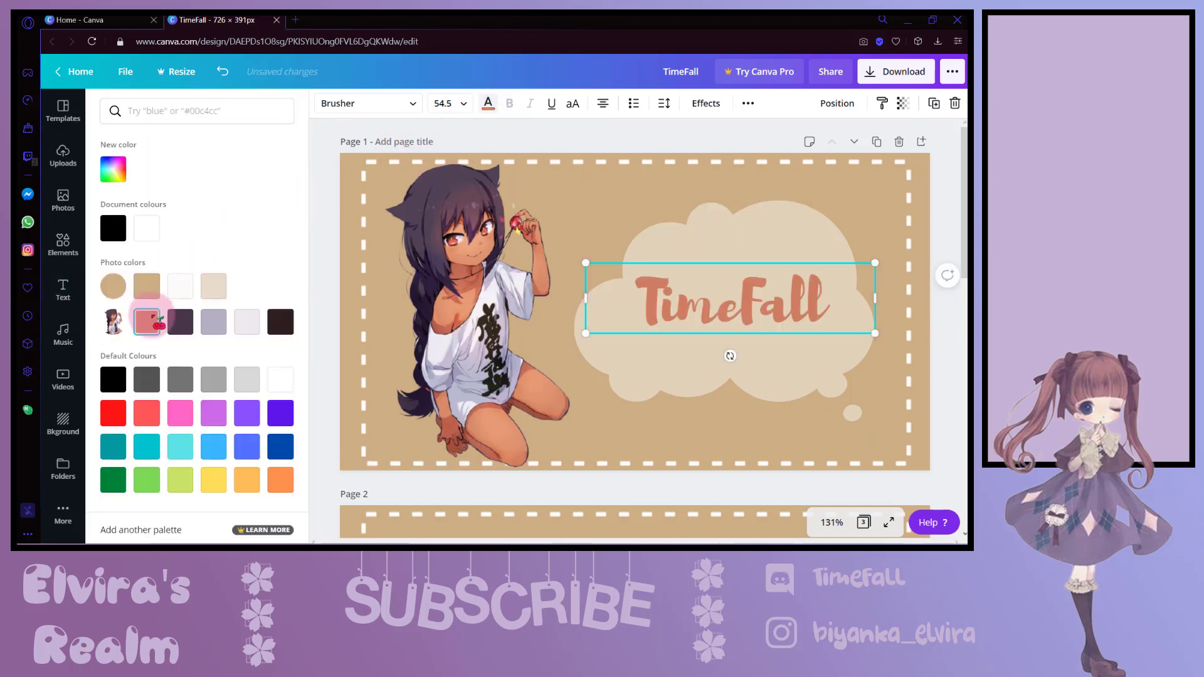
click(148, 289)
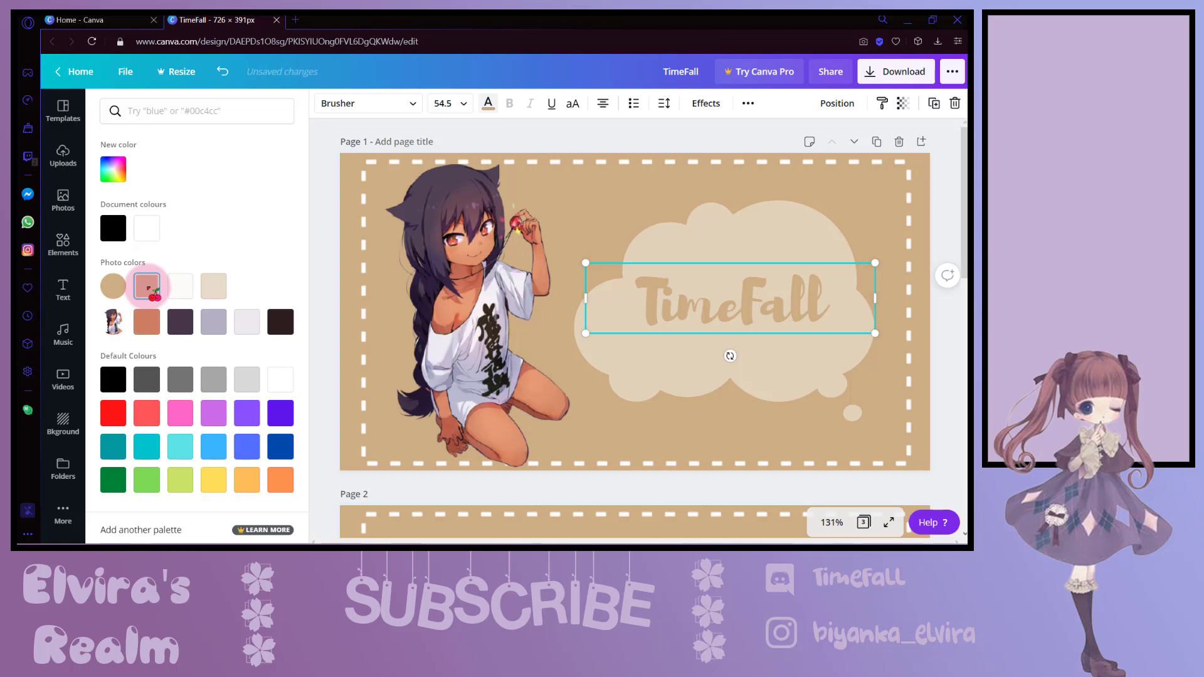
click(113, 170)
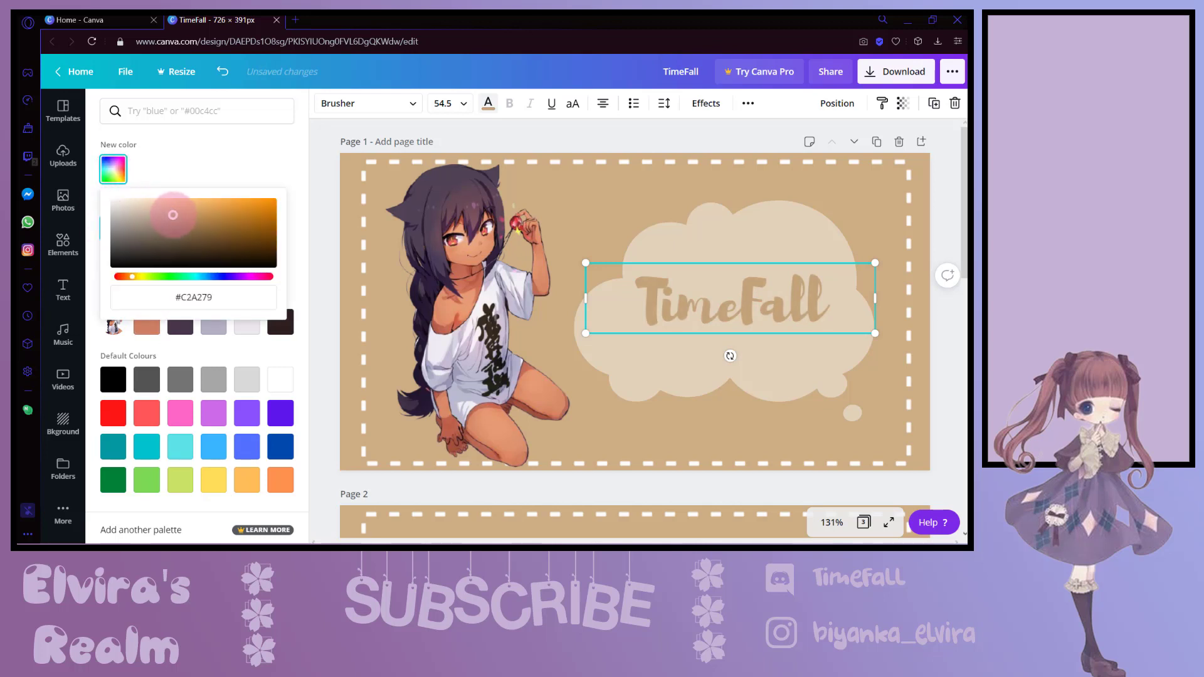
click(227, 165)
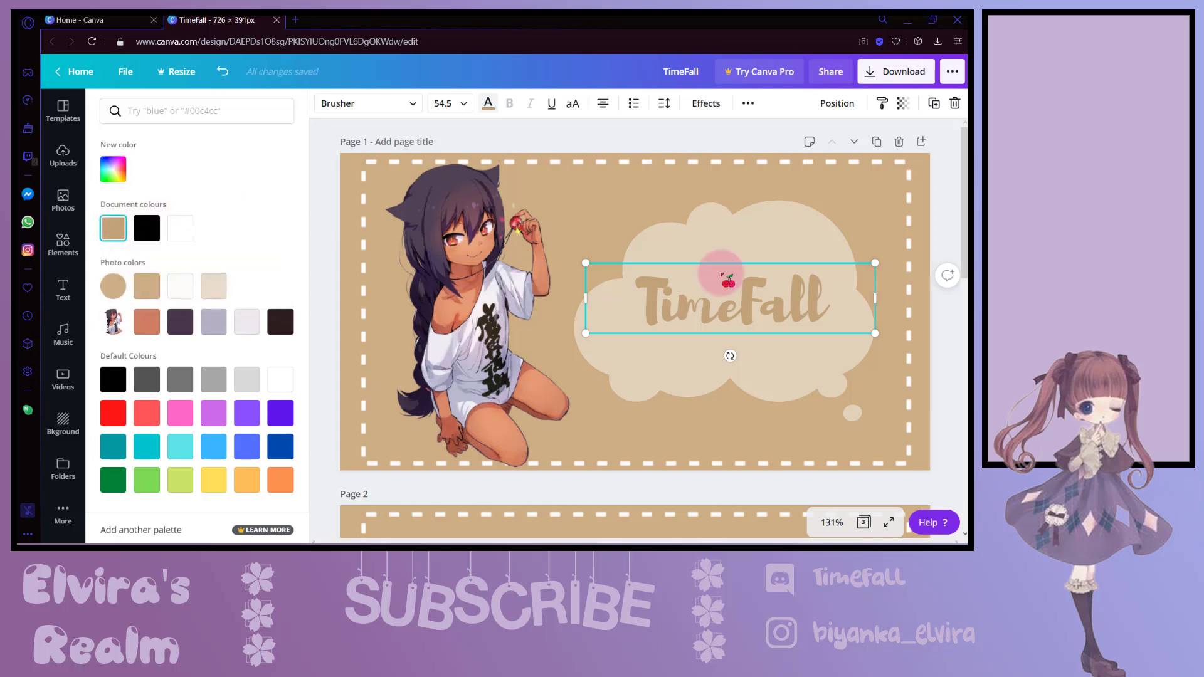
drag(784, 317, 784, 322)
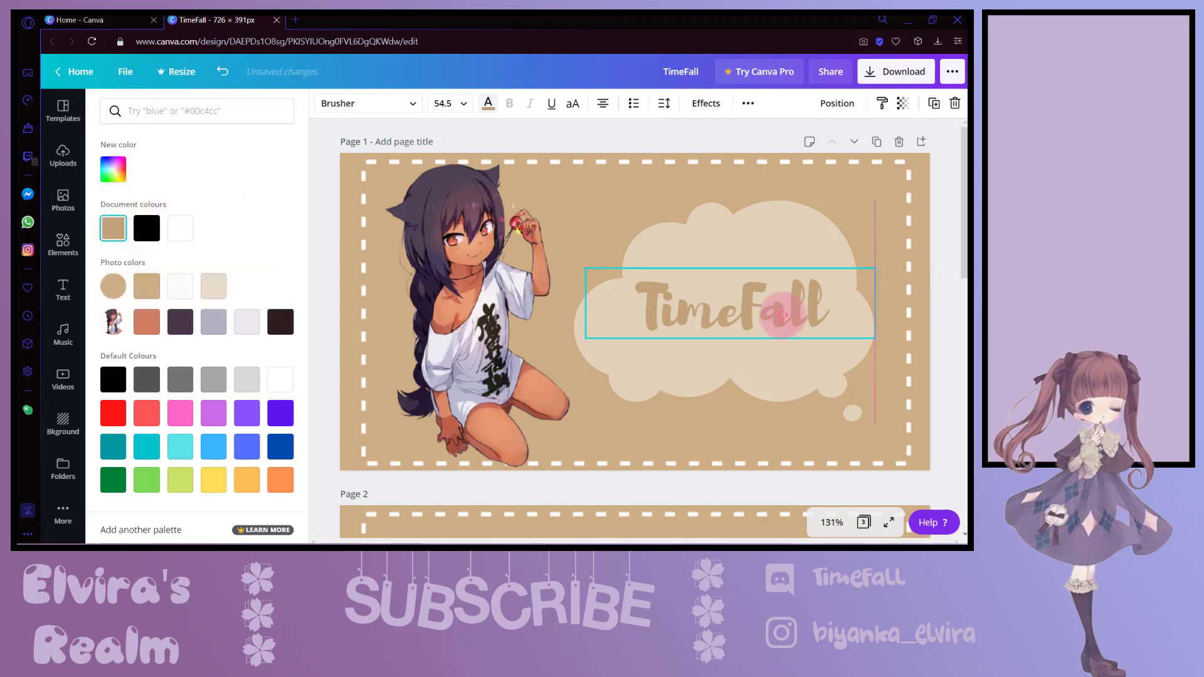
click(597, 233)
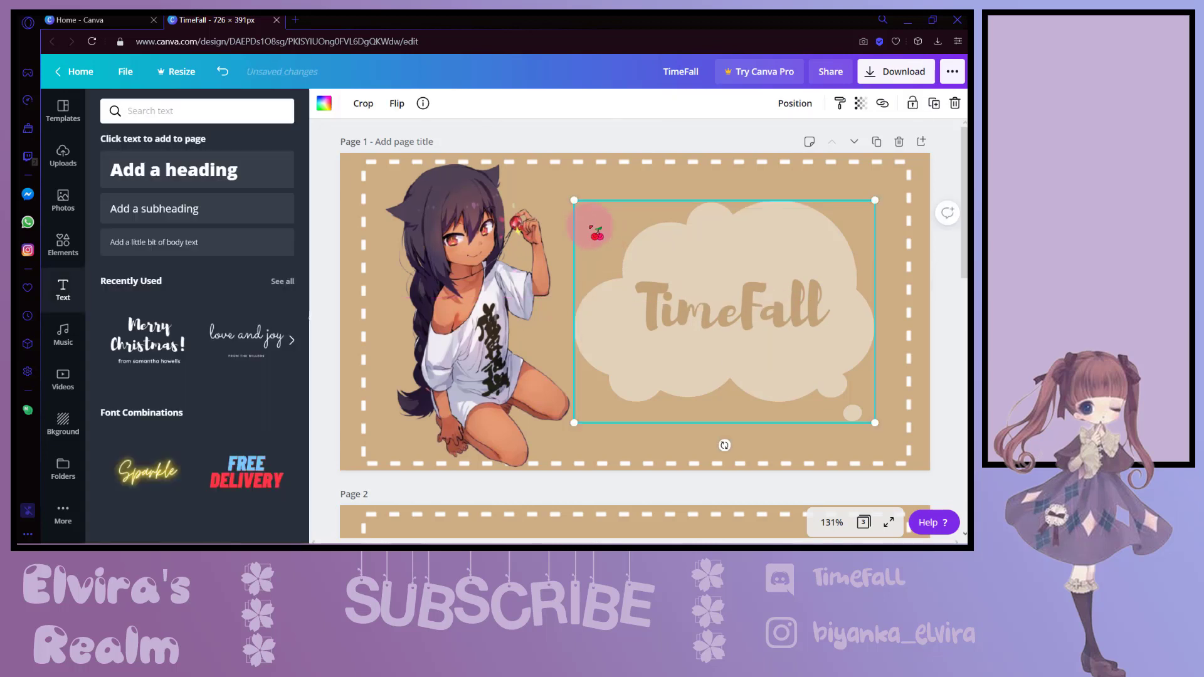
- Add a smaller white cloud at the top-left corner of page 2
scroll(630, 386, down, 2)
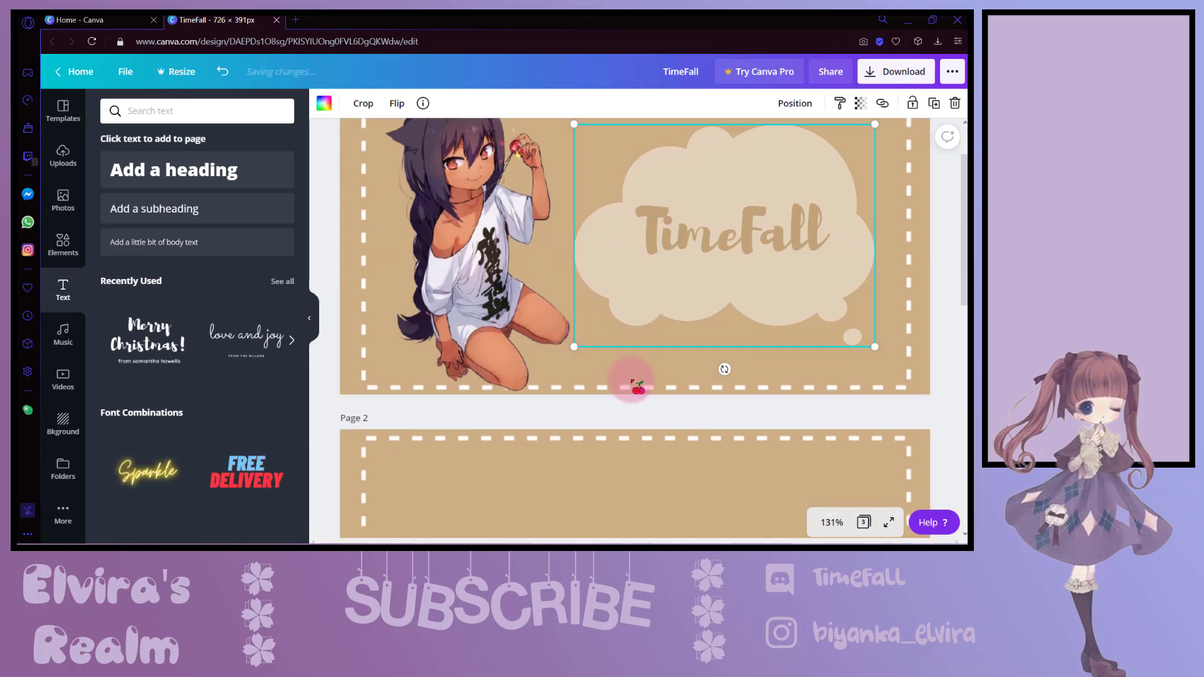
scroll(634, 384, down, 3)
click(604, 370)
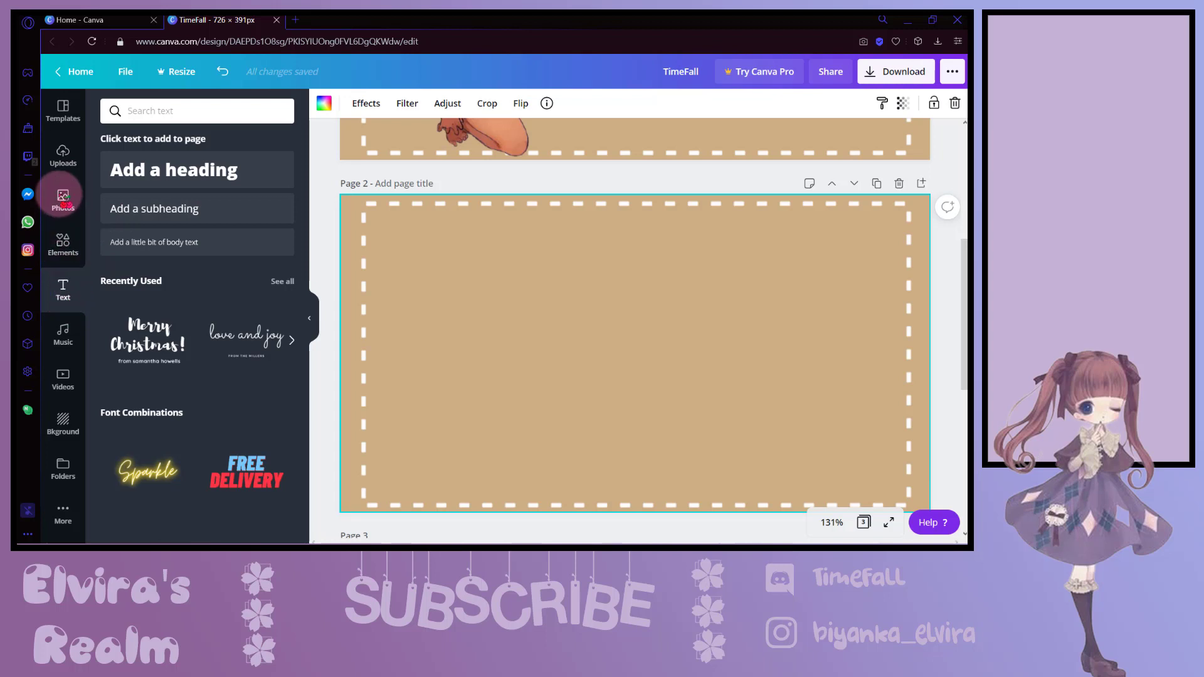
click(63, 243)
click(201, 220)
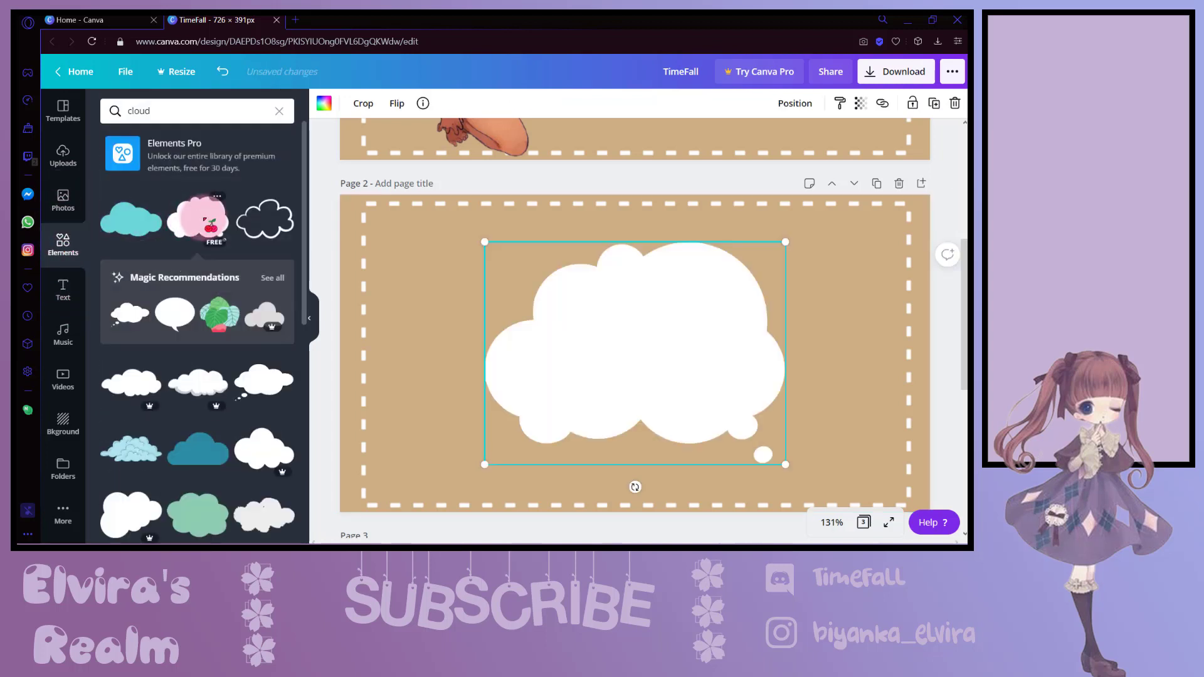
drag(781, 461, 625, 346)
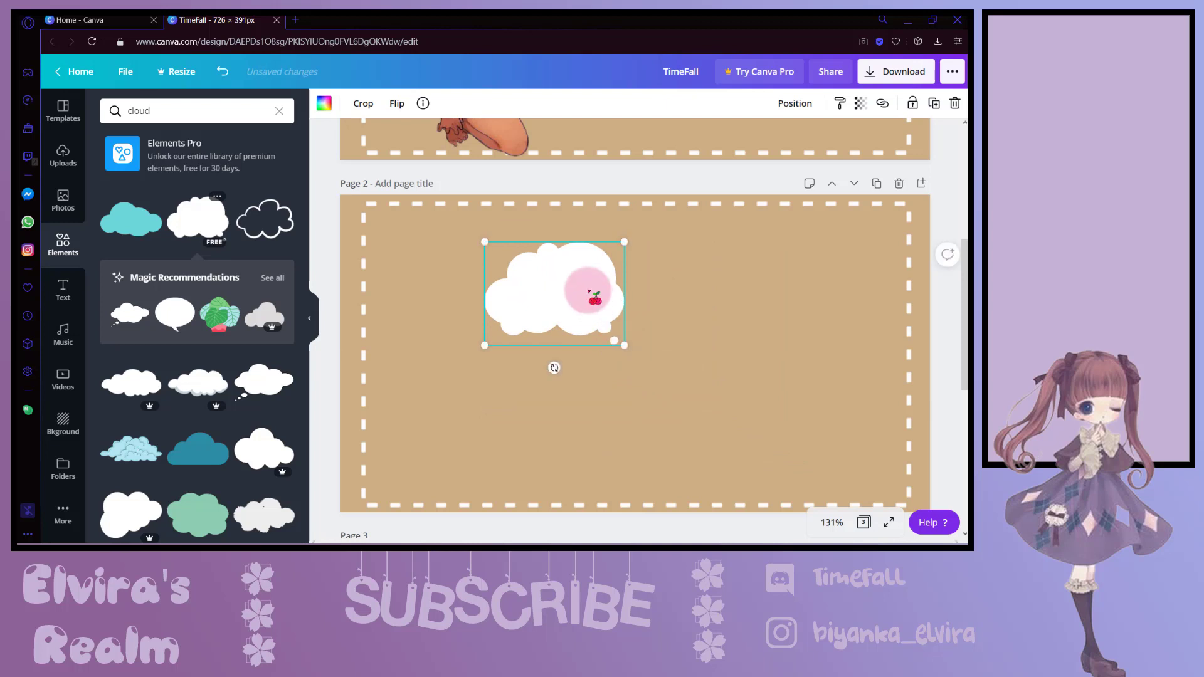
drag(588, 271, 482, 264)
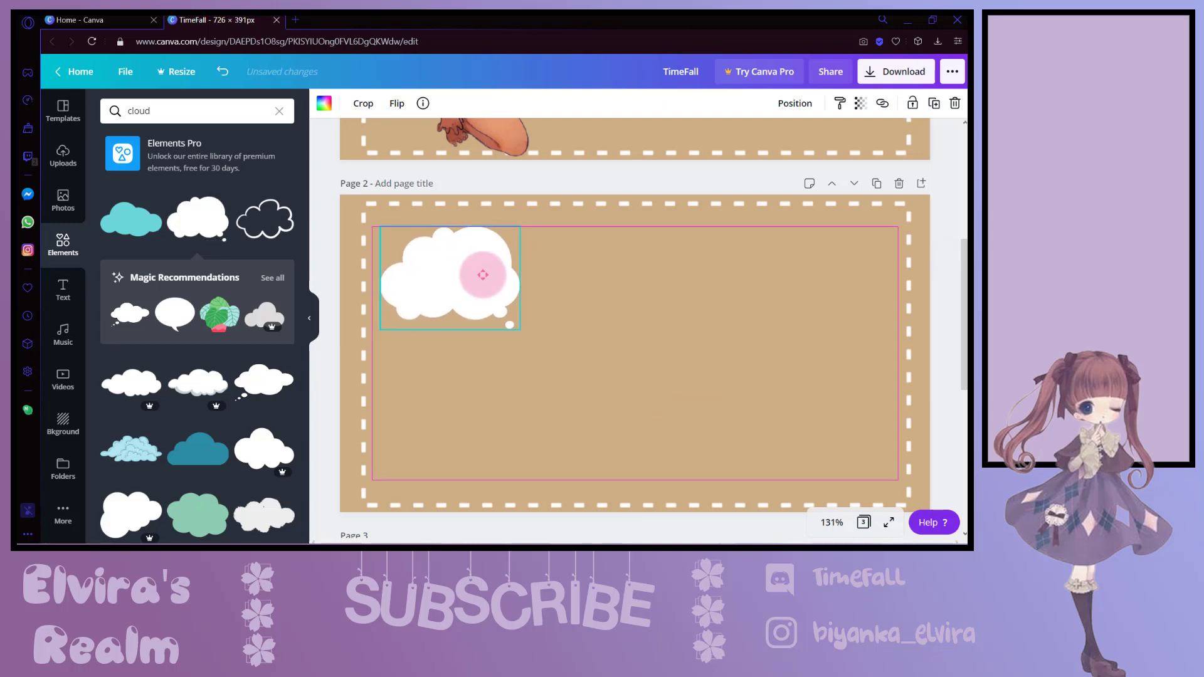
drag(488, 274, 490, 277)
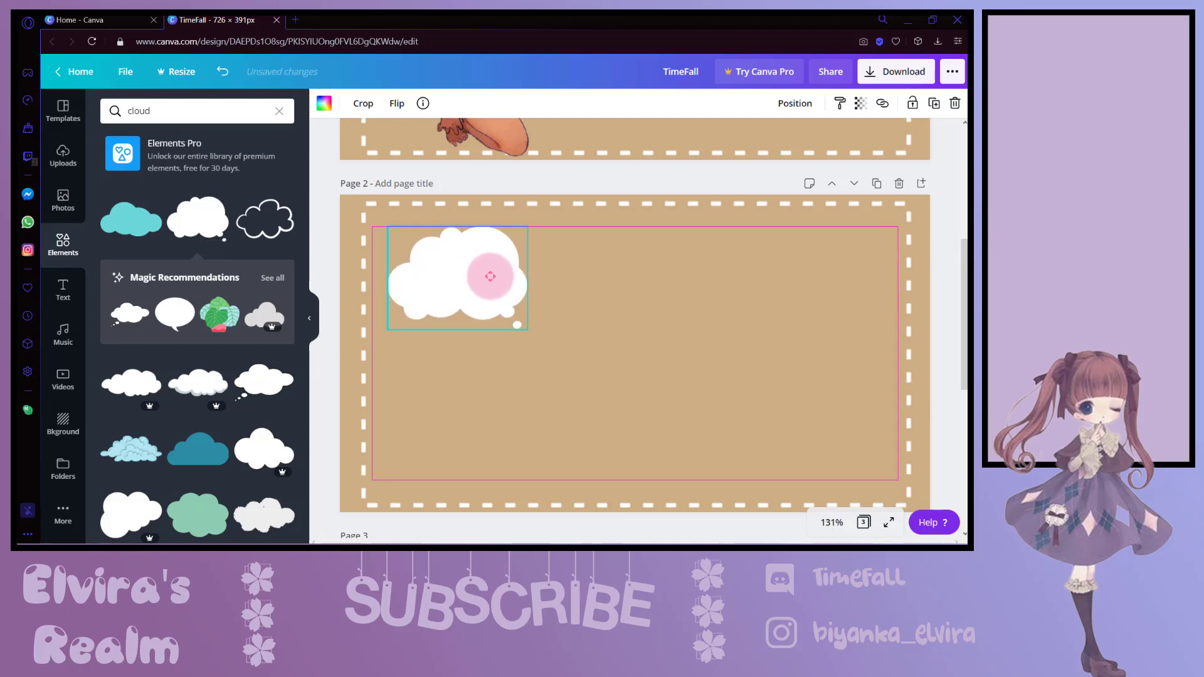
- Set the page 2 cloud's transparency to 50, then copy and paste a duplicate of it
click(860, 103)
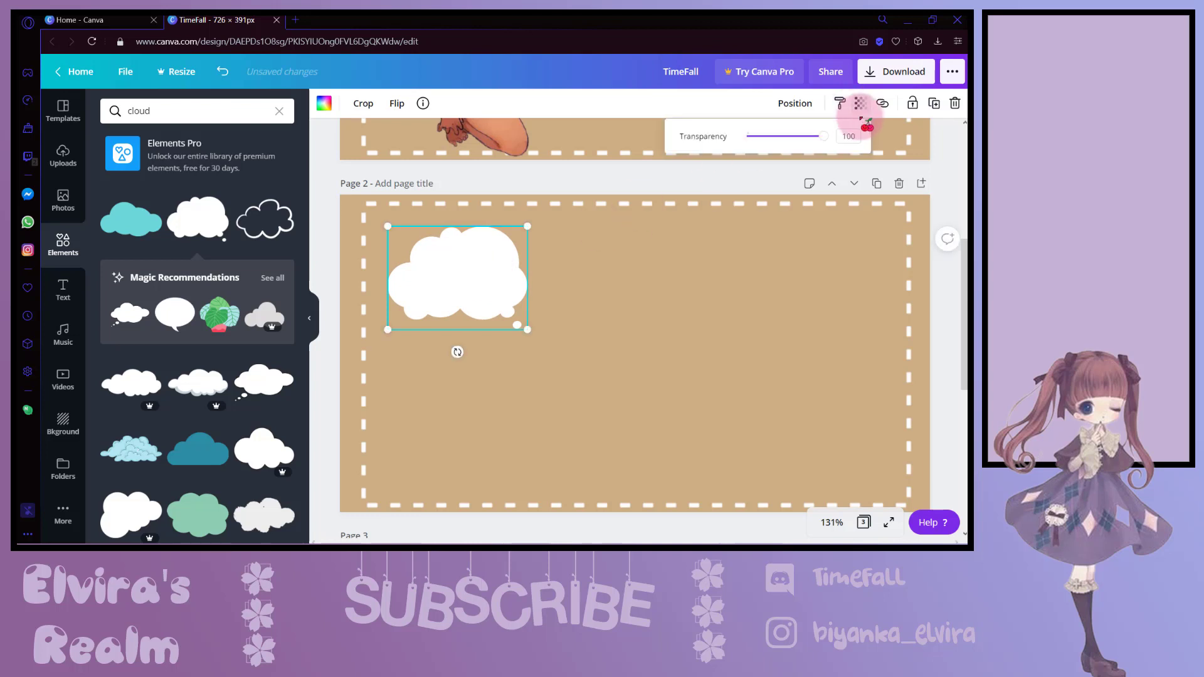
drag(824, 136, 788, 136)
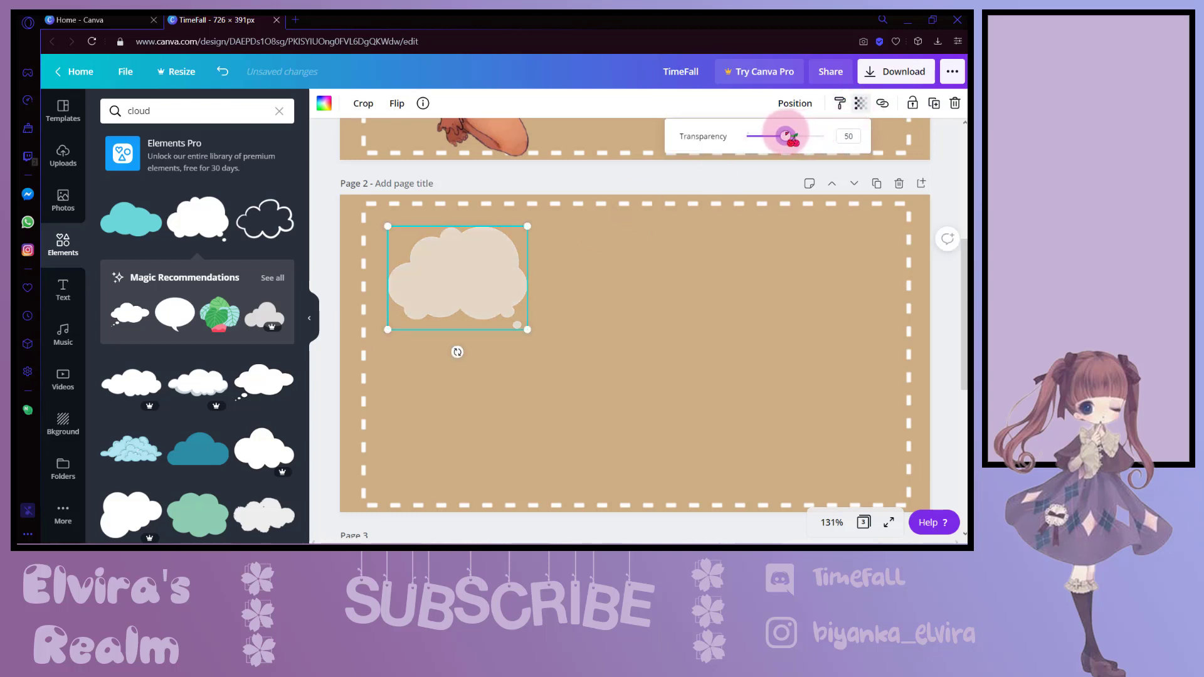
click(659, 345)
click(486, 274)
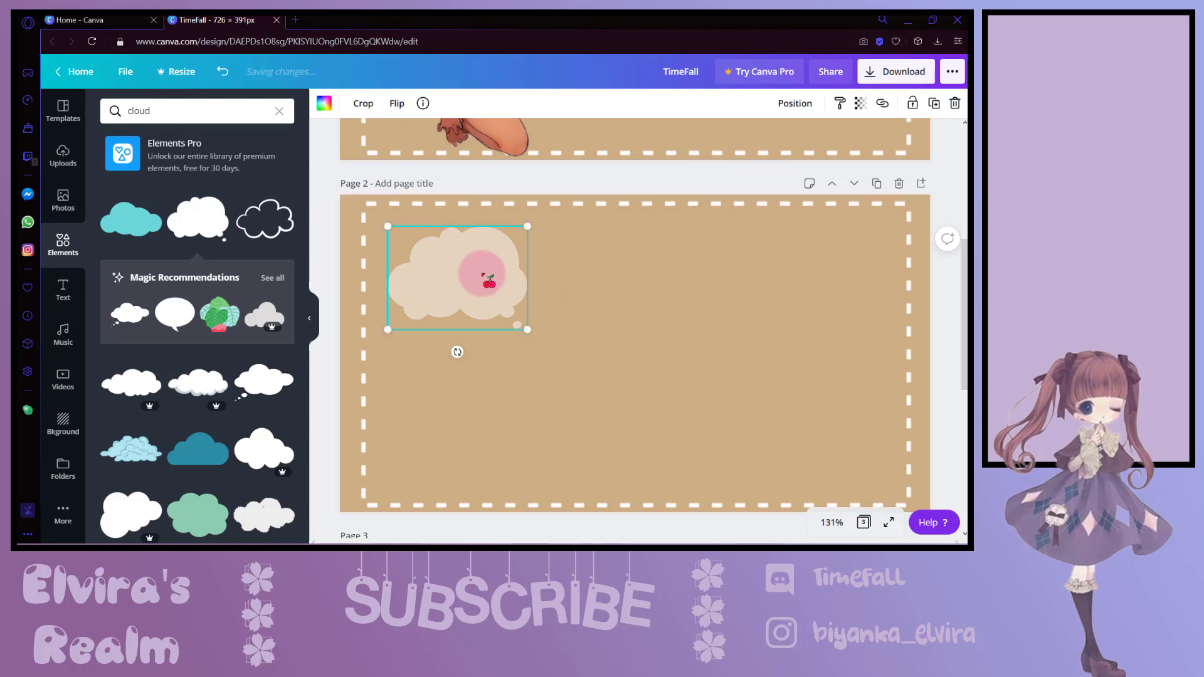
right_click(487, 274)
click(520, 290)
click(597, 277)
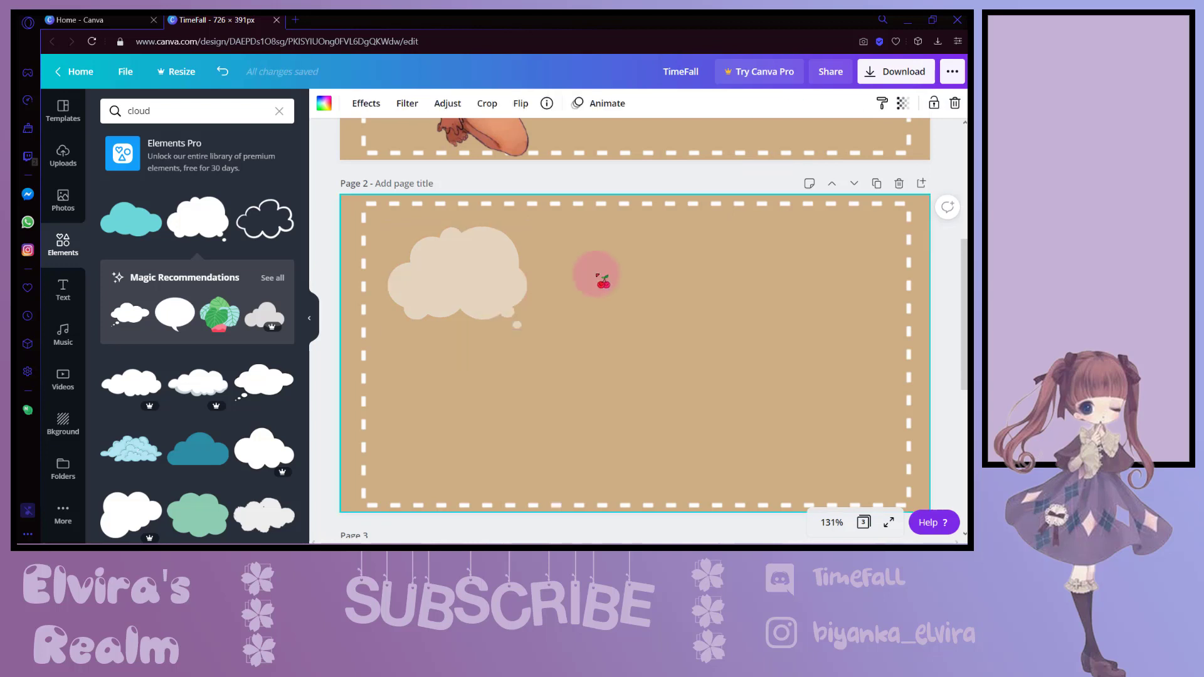
right_click(596, 274)
click(635, 317)
- Place pasted cloud copies in page 2's top-right, lower-left and lower-right corners
drag(505, 304, 862, 286)
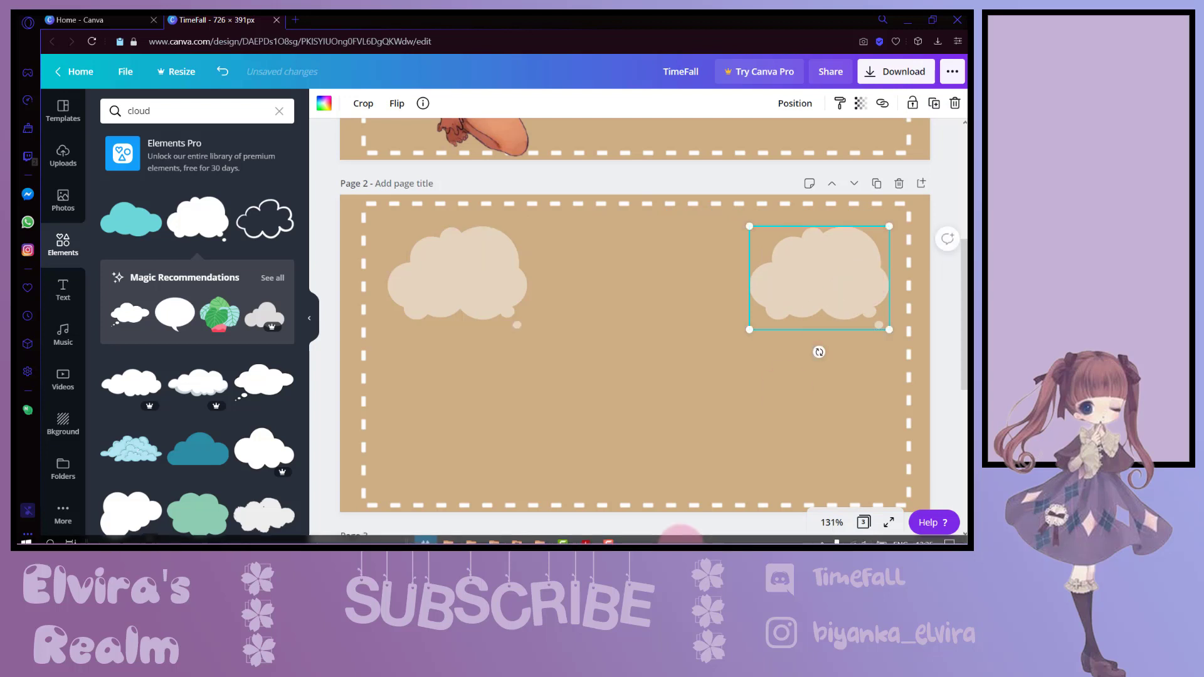
right_click(621, 383)
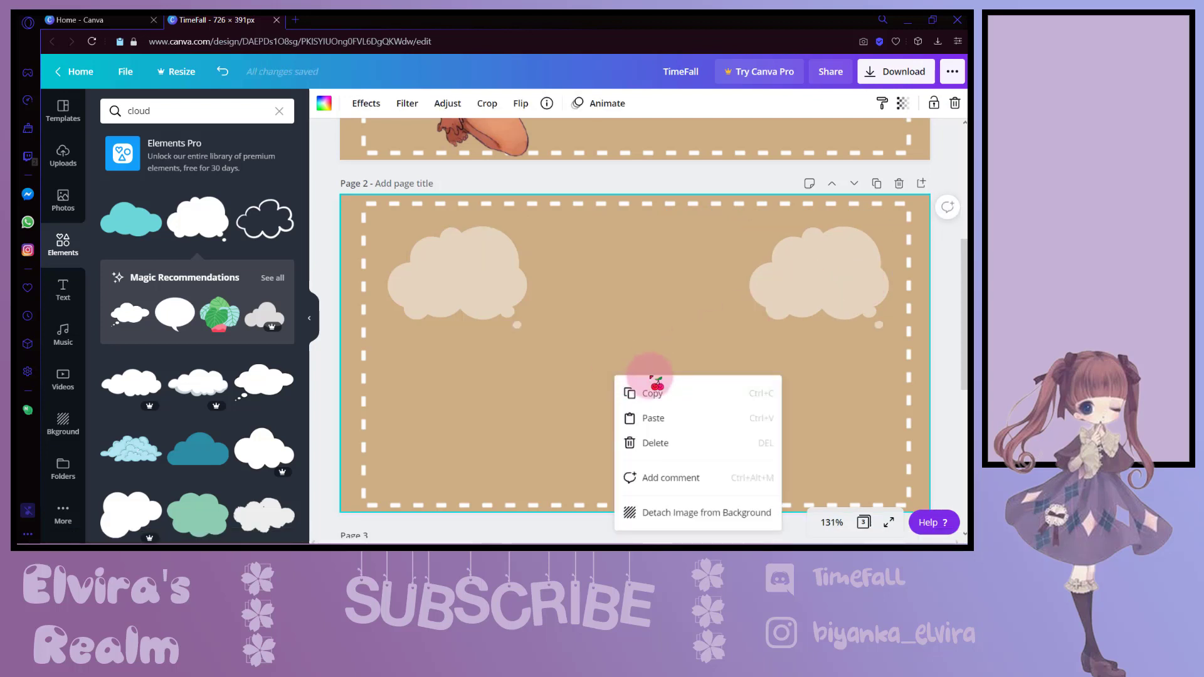
click(646, 419)
drag(510, 311, 485, 445)
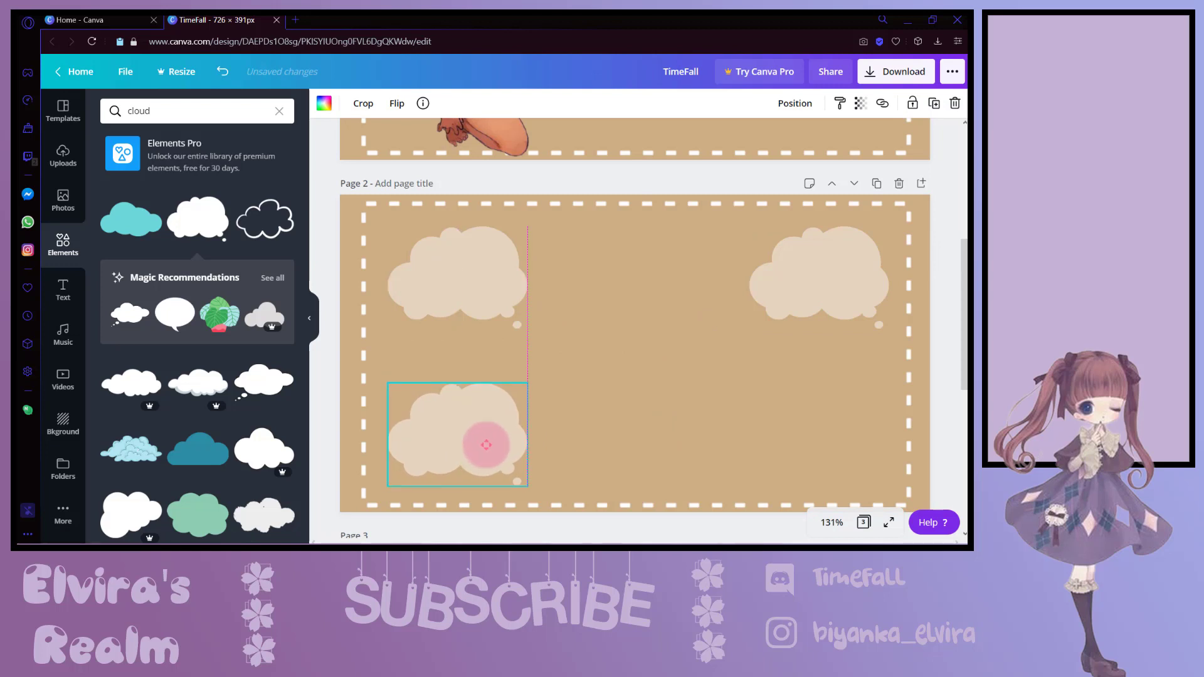
right_click(587, 375)
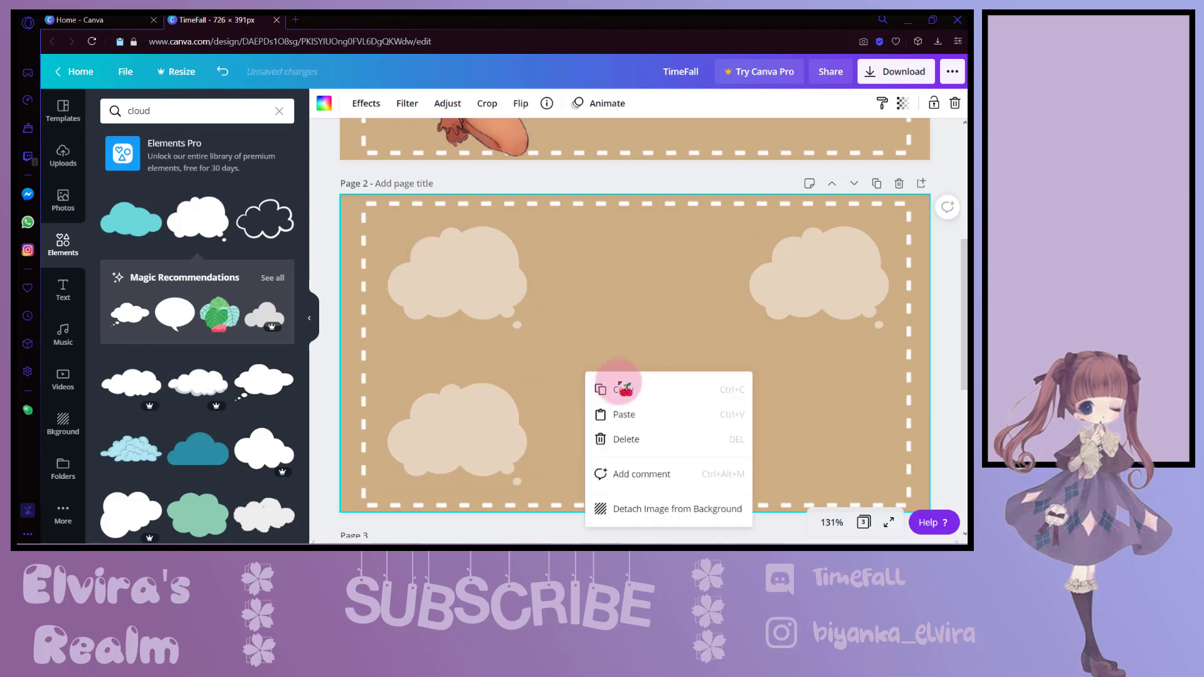
click(618, 411)
drag(493, 305, 834, 441)
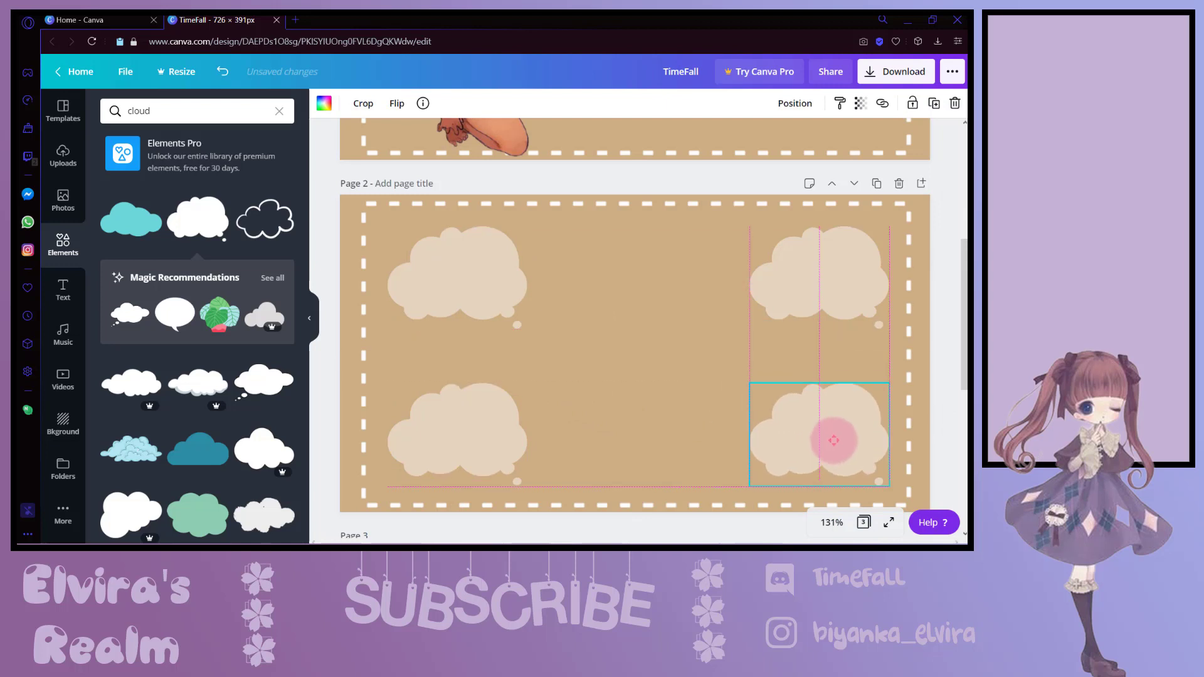
- Paste a fifth cloud copy and line it up in the centre of page 2
right_click(627, 306)
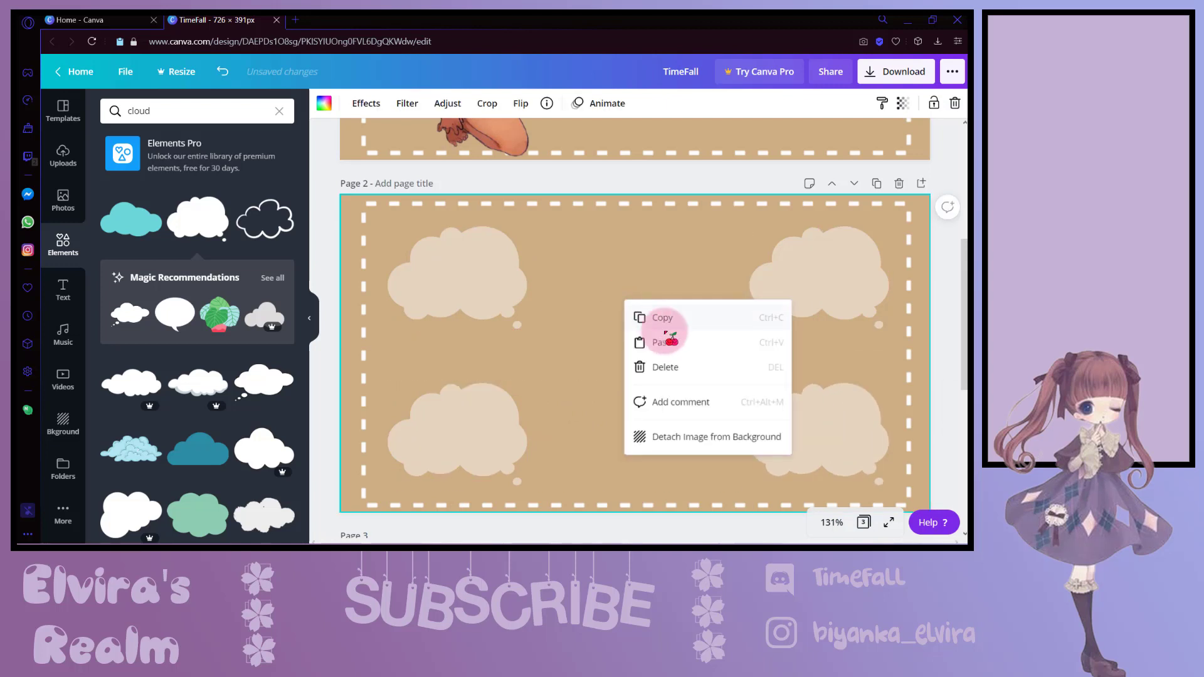
click(662, 335)
drag(516, 306, 675, 370)
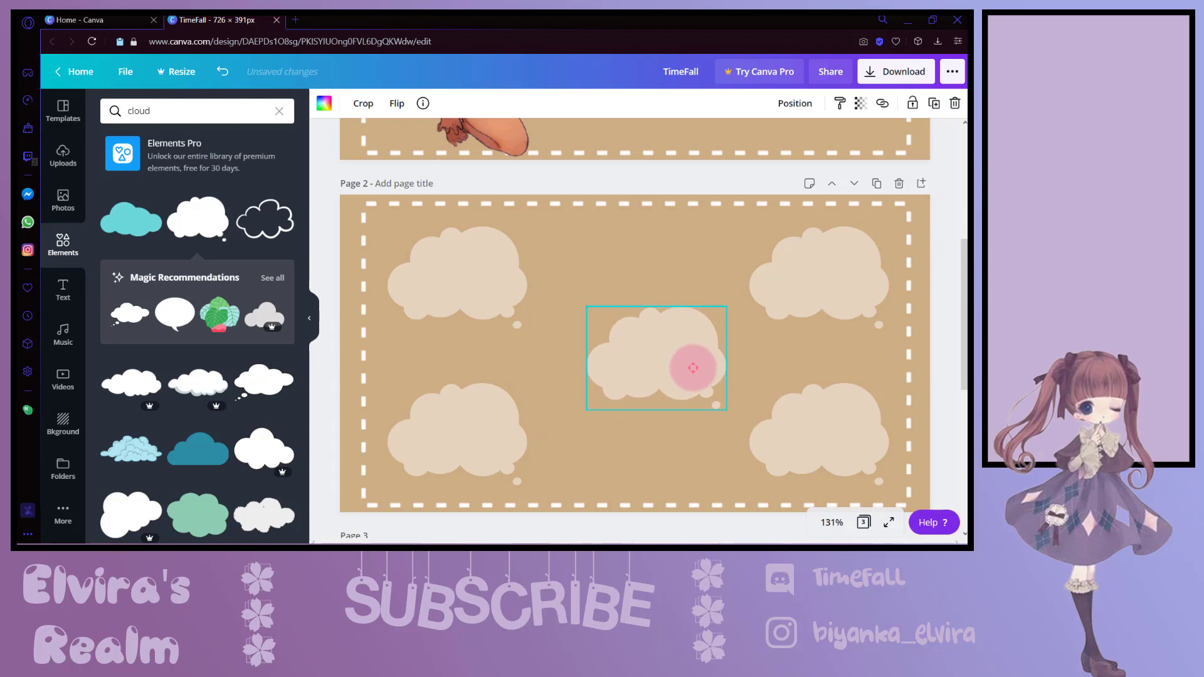
mouse_move(675, 370)
mouse_down()
mouse_move(690, 393)
mouse_move(688, 365)
mouse_up()
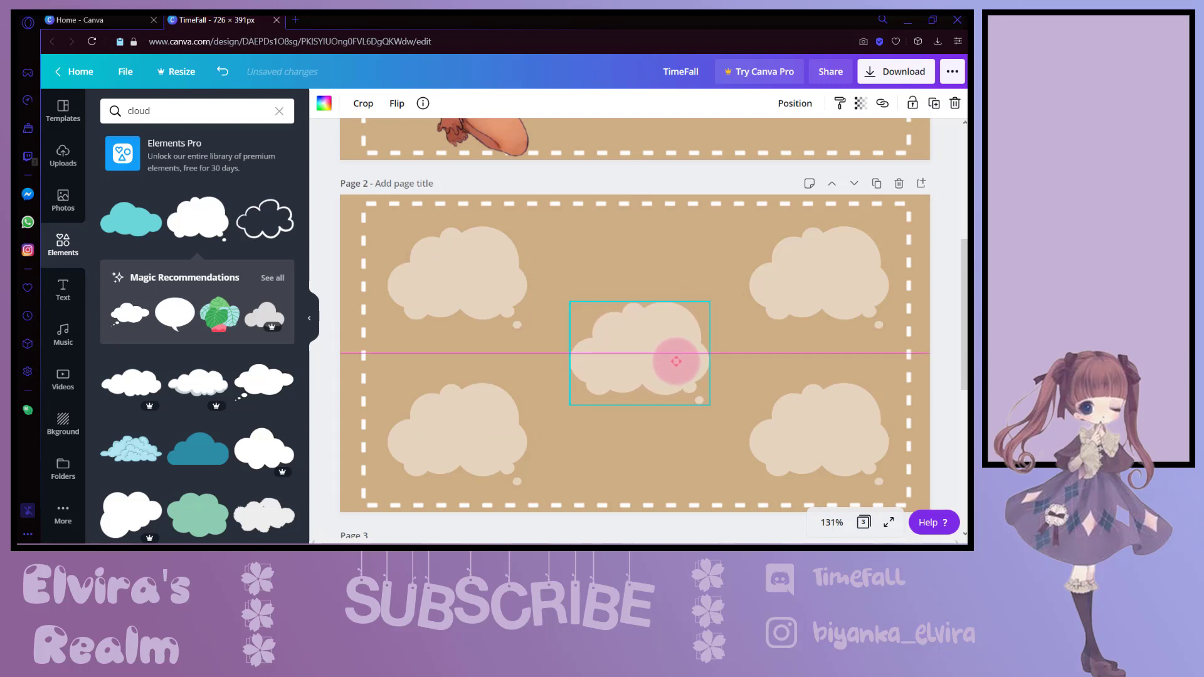
drag(674, 362, 673, 361)
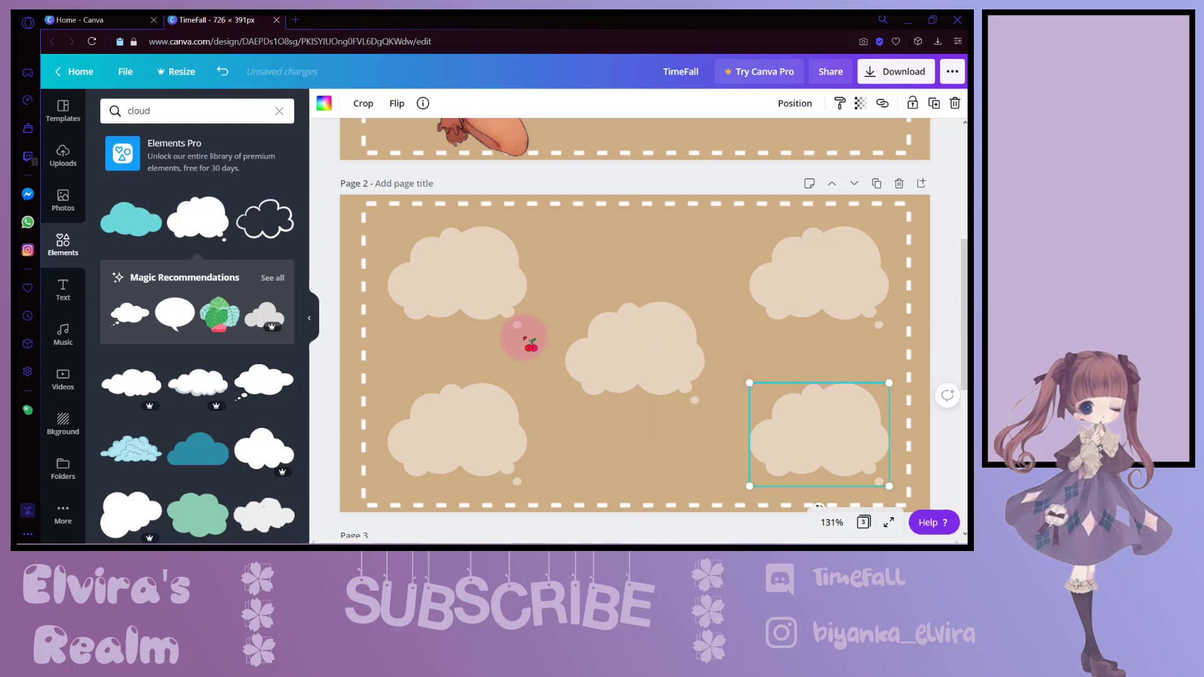
click(57, 286)
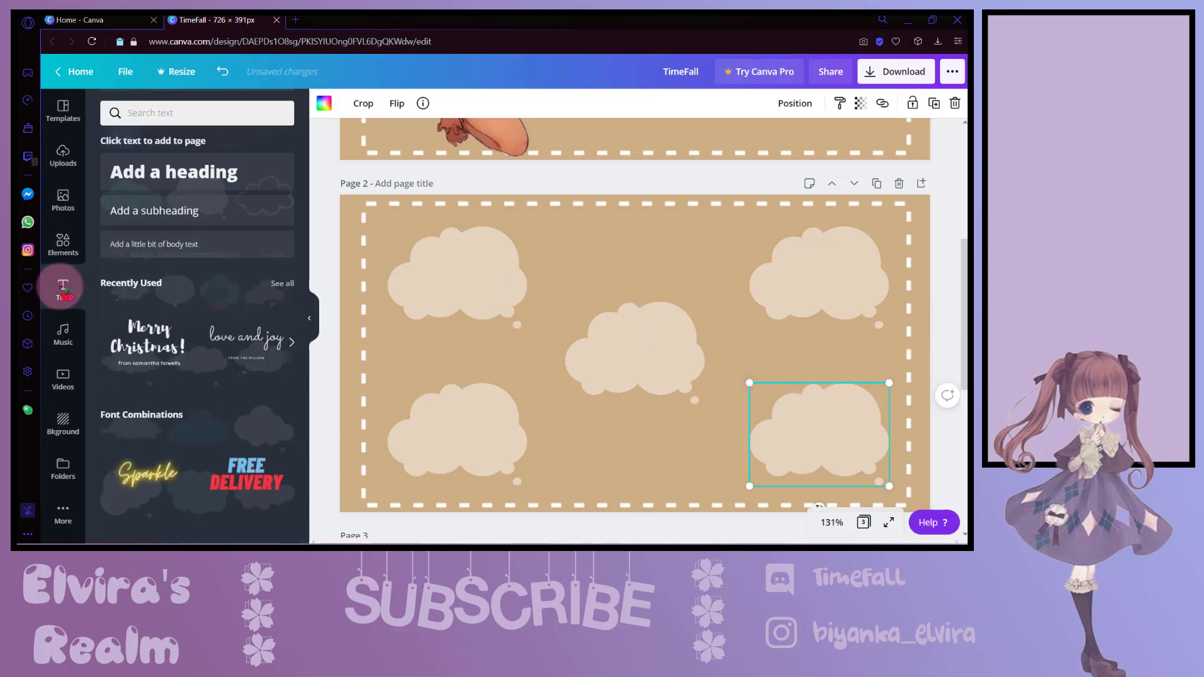
- Add the 'love and joy' text combo without its subtitle, shrunk onto the top-left cloud
click(246, 339)
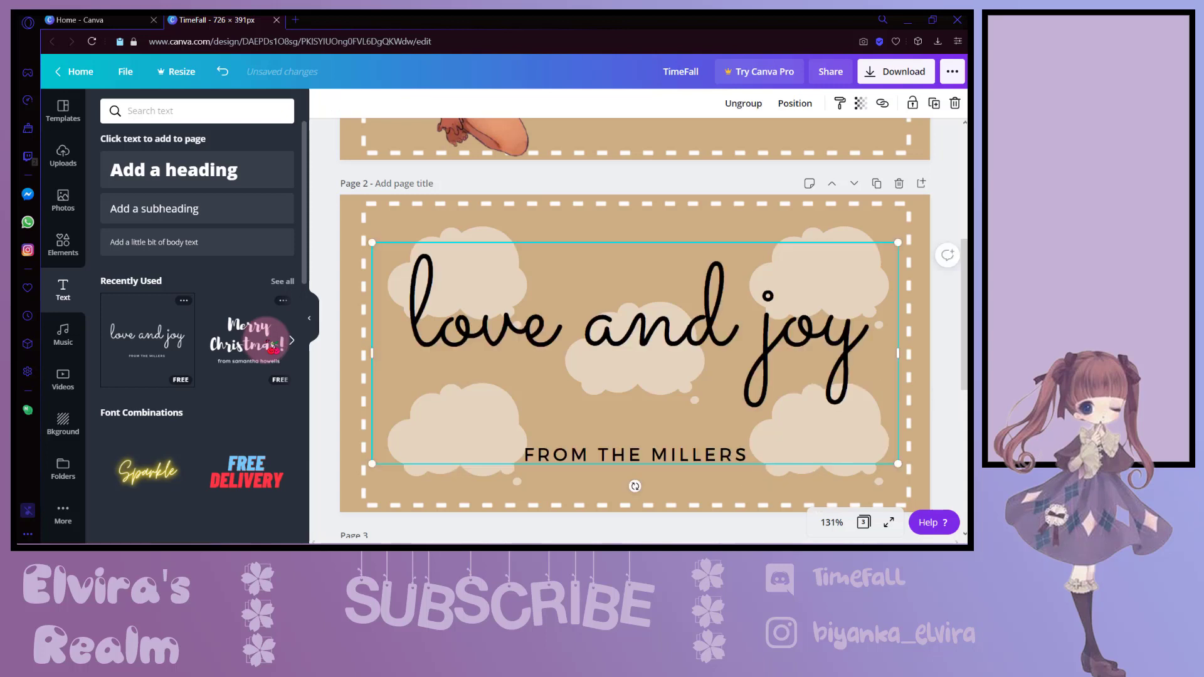
click(686, 457)
key(Delete)
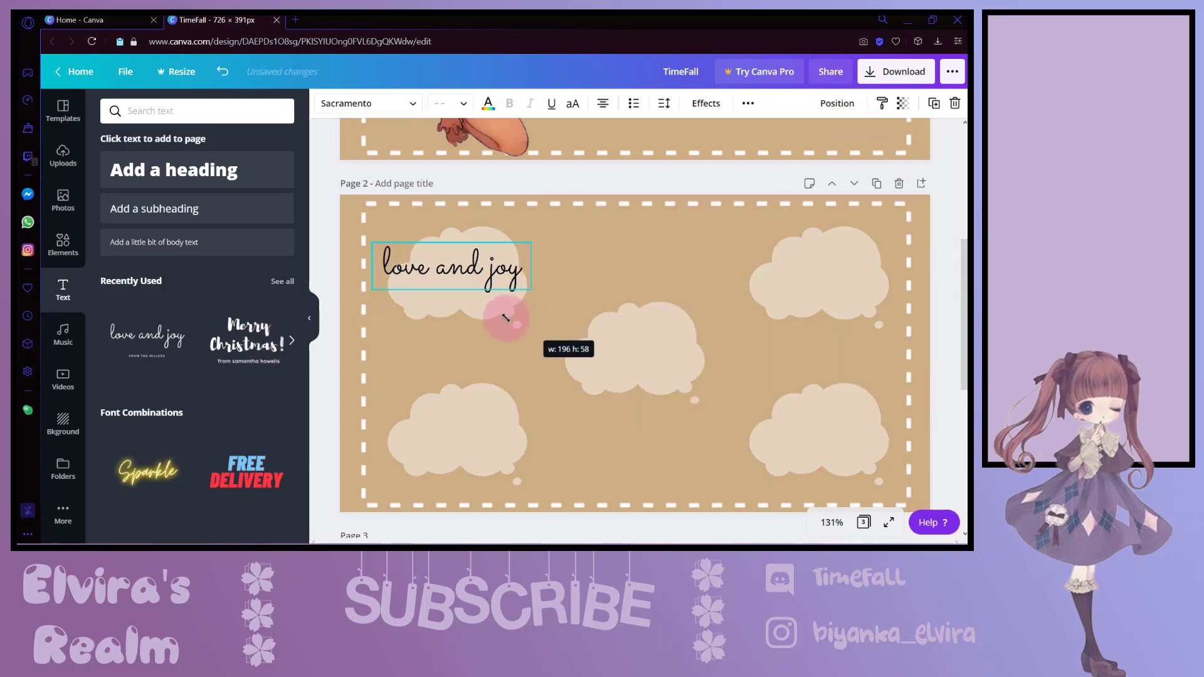
drag(901, 397, 491, 291)
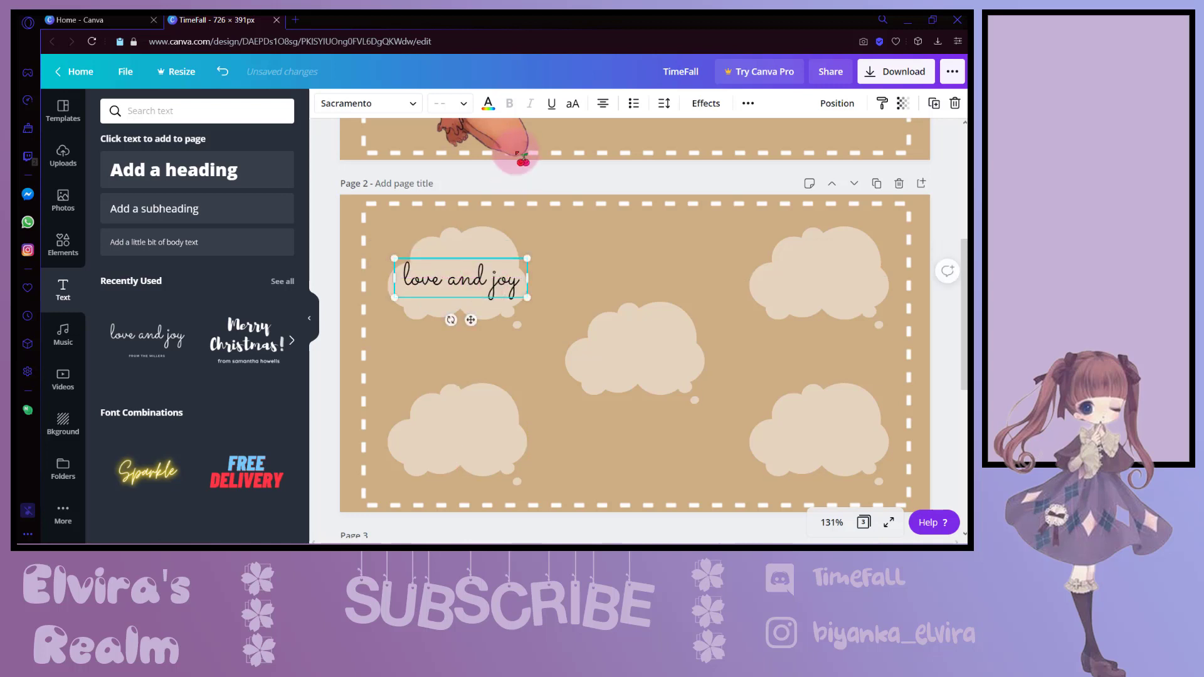
- Make the text the tan document colour and retype it as 'Giveaways'
click(493, 110)
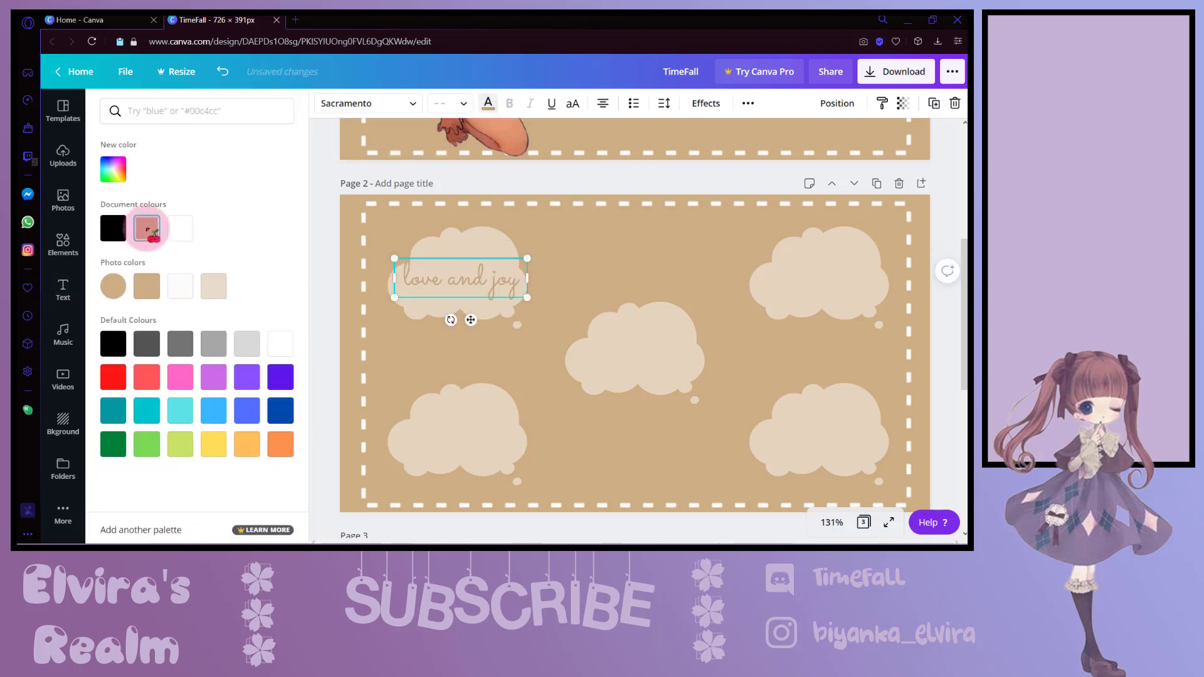
click(151, 233)
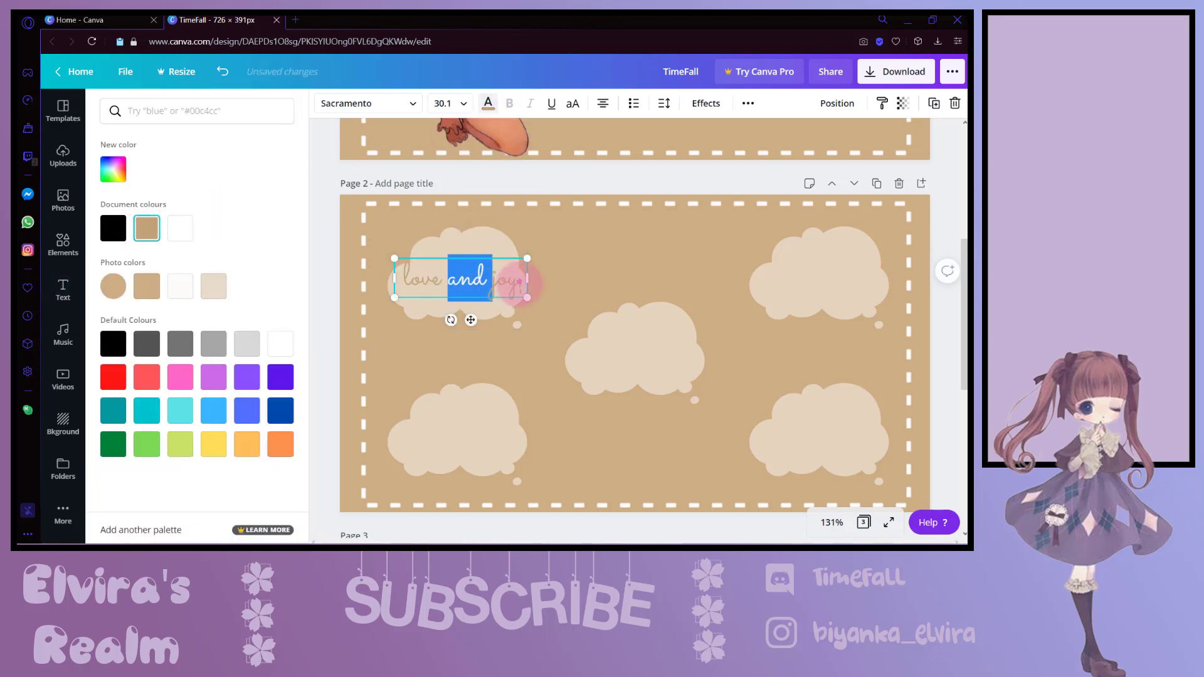
drag(520, 282, 397, 269)
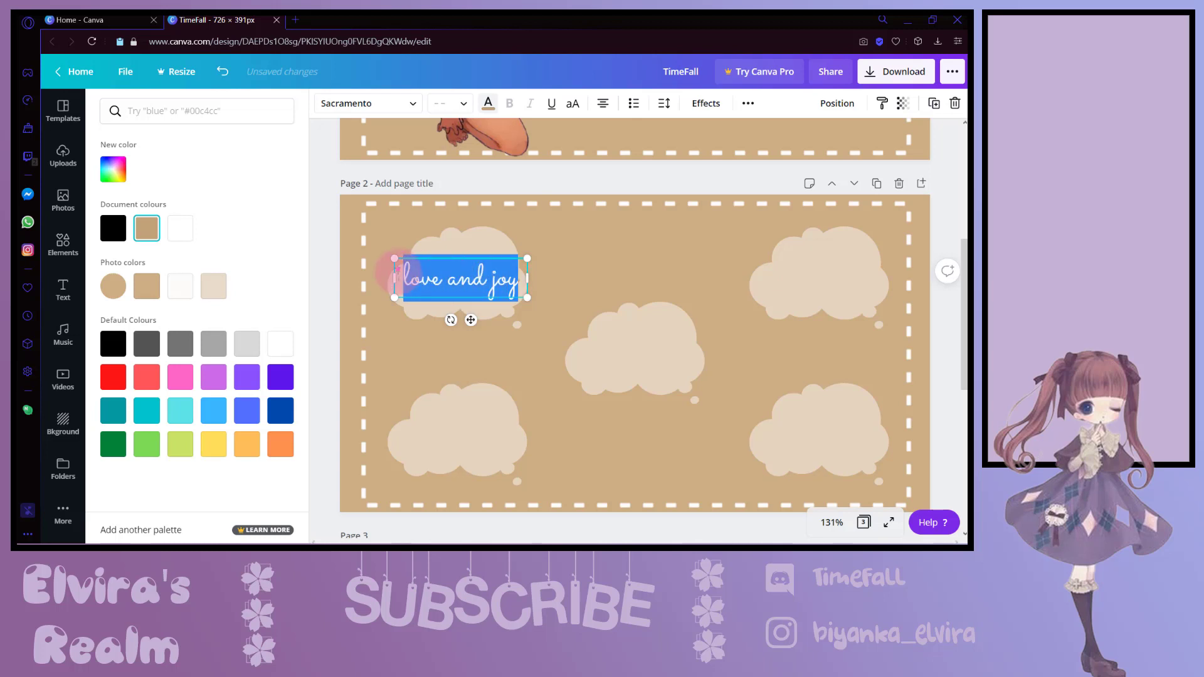
text(Giveaways)
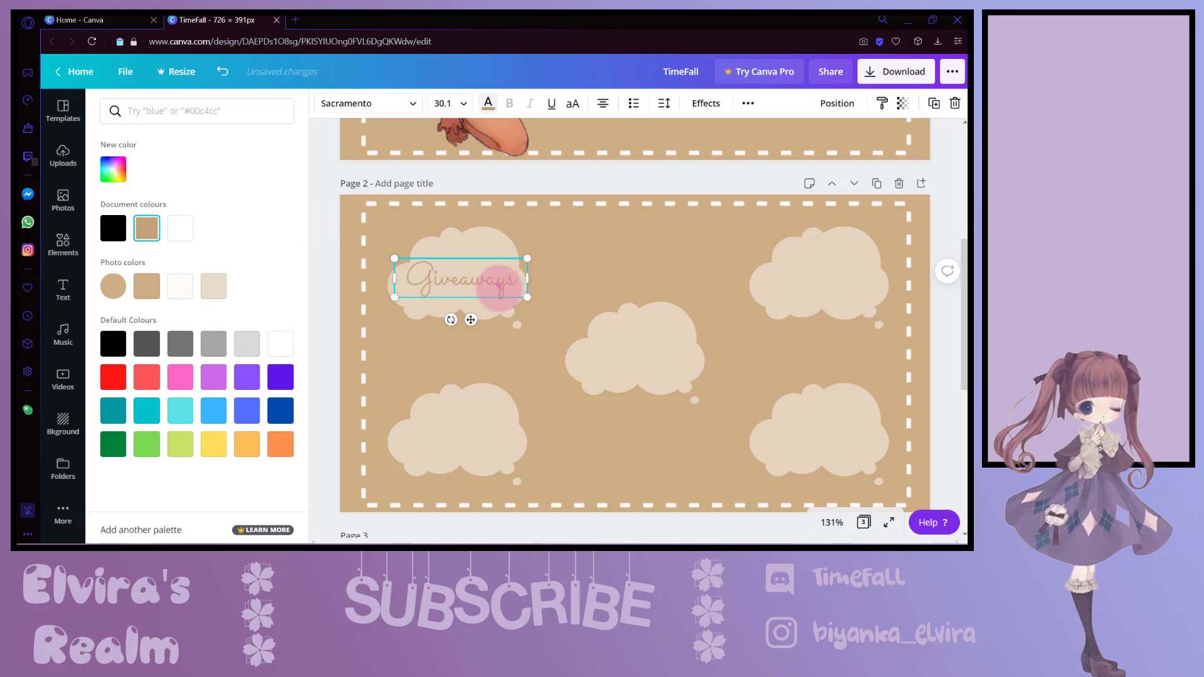
click(572, 273)
- Copy the Giveaways text and paste copies onto the centre and top-right clouds
click(632, 260)
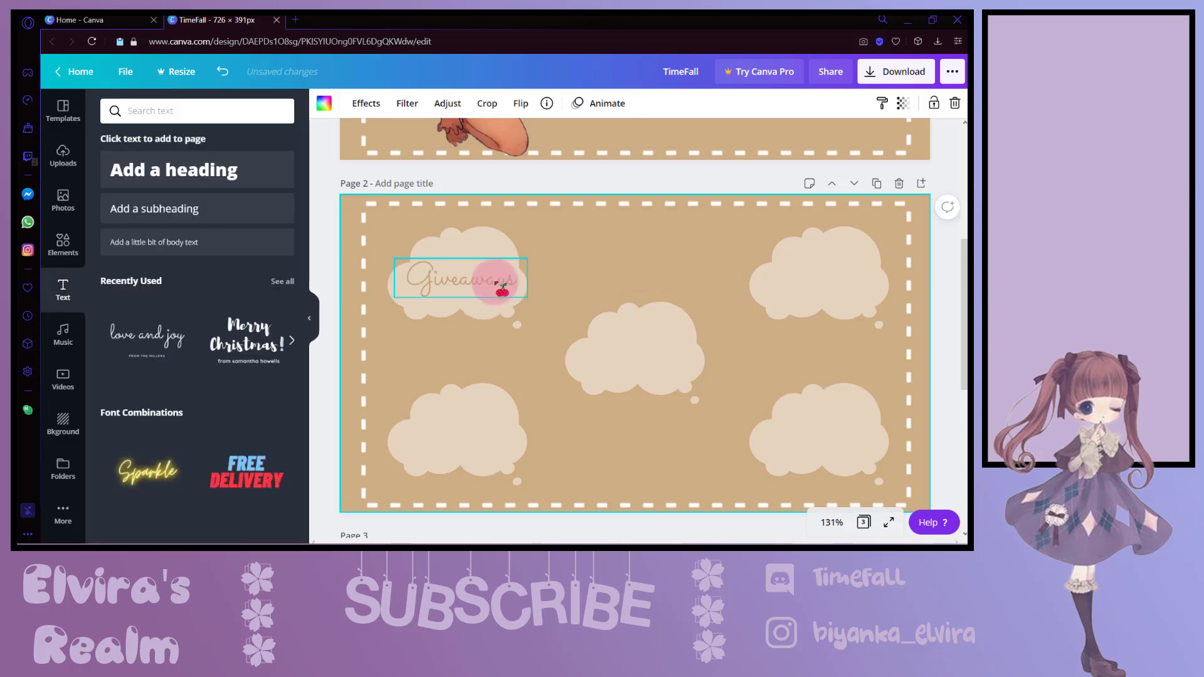
click(495, 285)
right_click(498, 282)
click(533, 296)
right_click(574, 264)
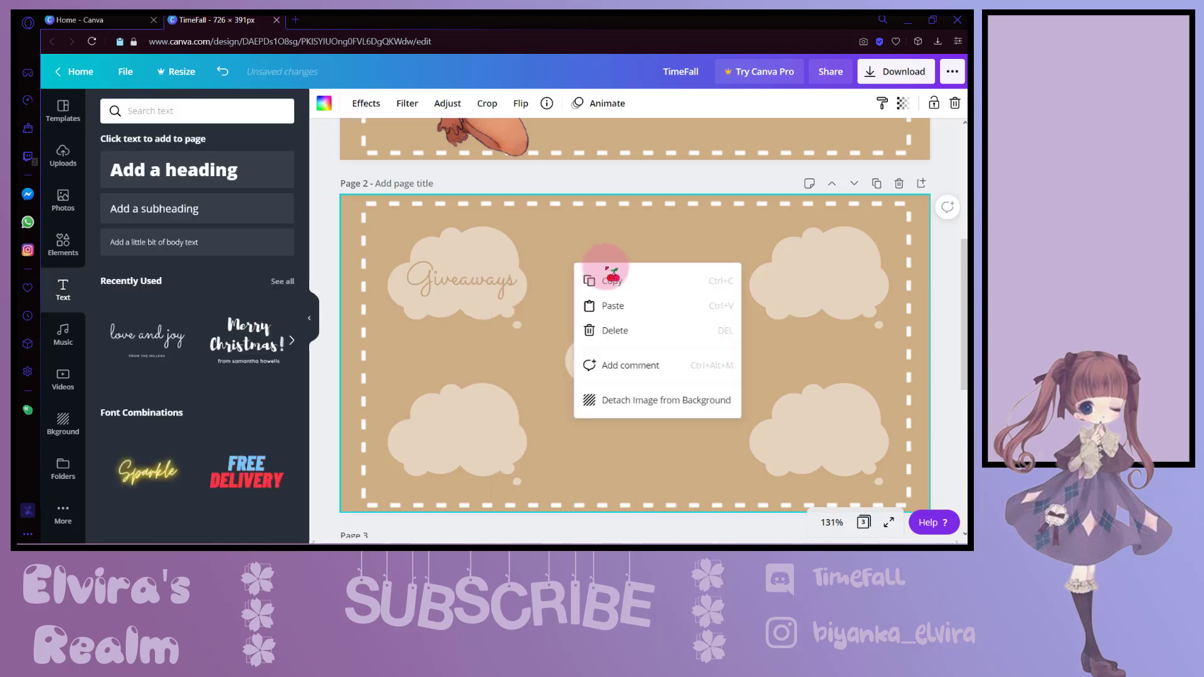
click(615, 305)
mouse_move(478, 301)
mouse_down()
mouse_move(627, 333)
mouse_move(633, 361)
mouse_up()
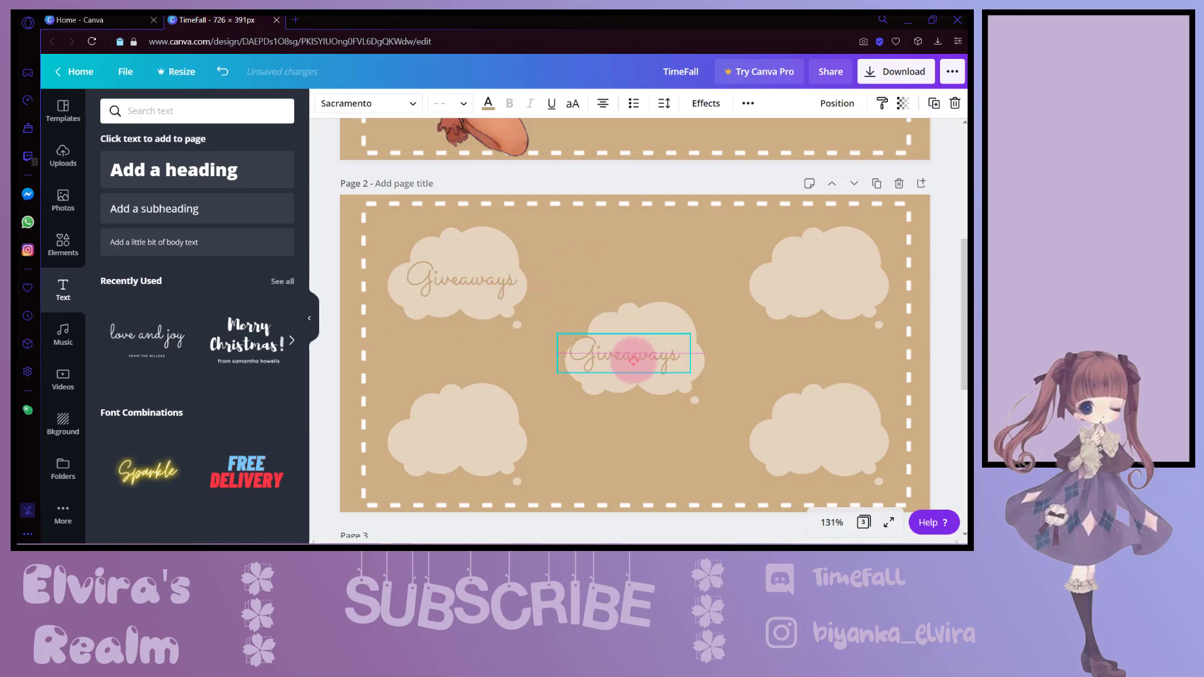
right_click(632, 254)
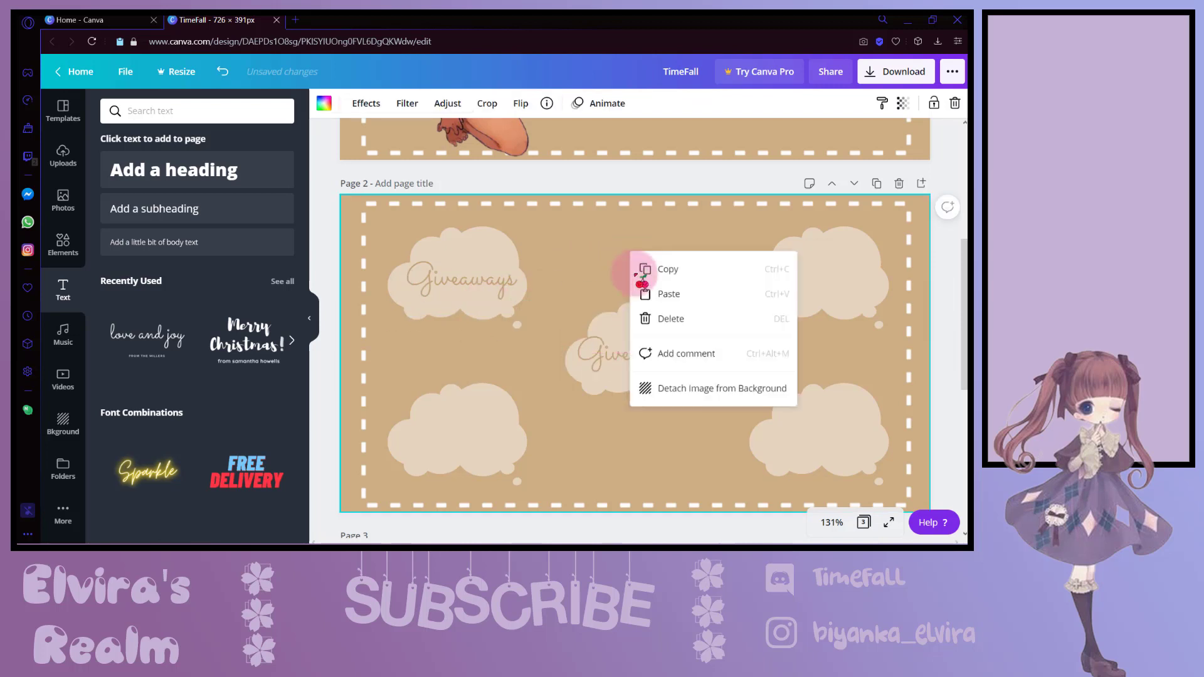
click(663, 295)
mouse_move(501, 286)
mouse_down()
mouse_move(780, 271)
mouse_move(843, 284)
mouse_up()
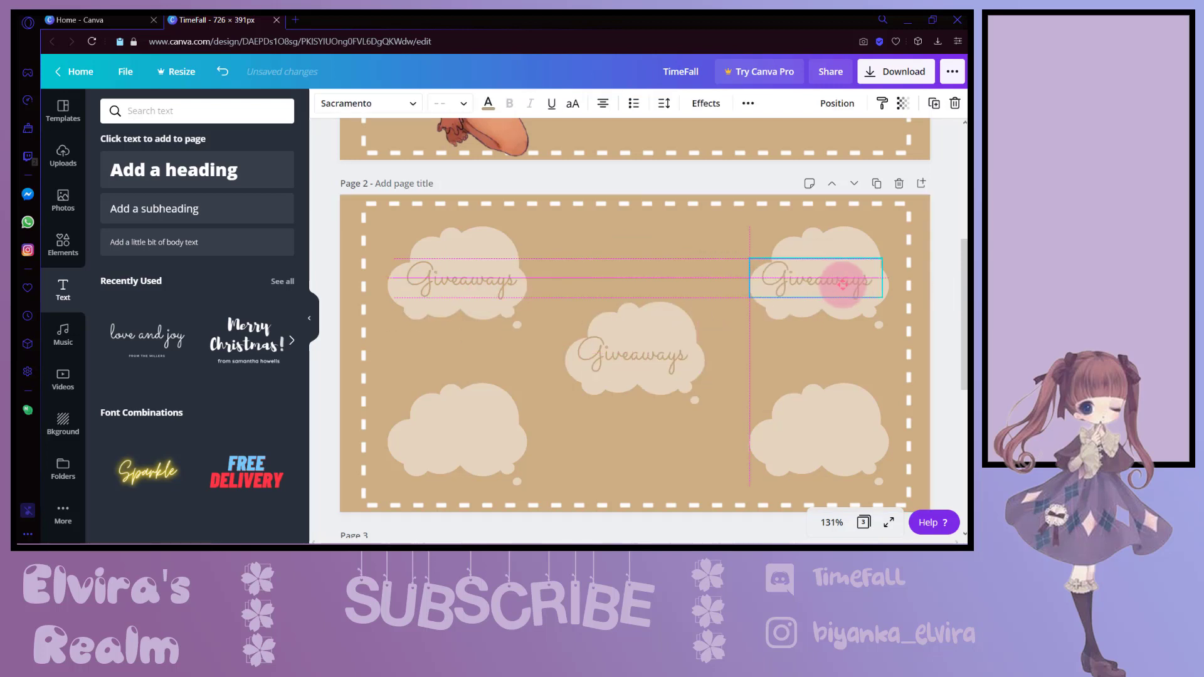
- Paste two more Giveaways copies onto the bottom-left and bottom-right clouds
right_click(637, 252)
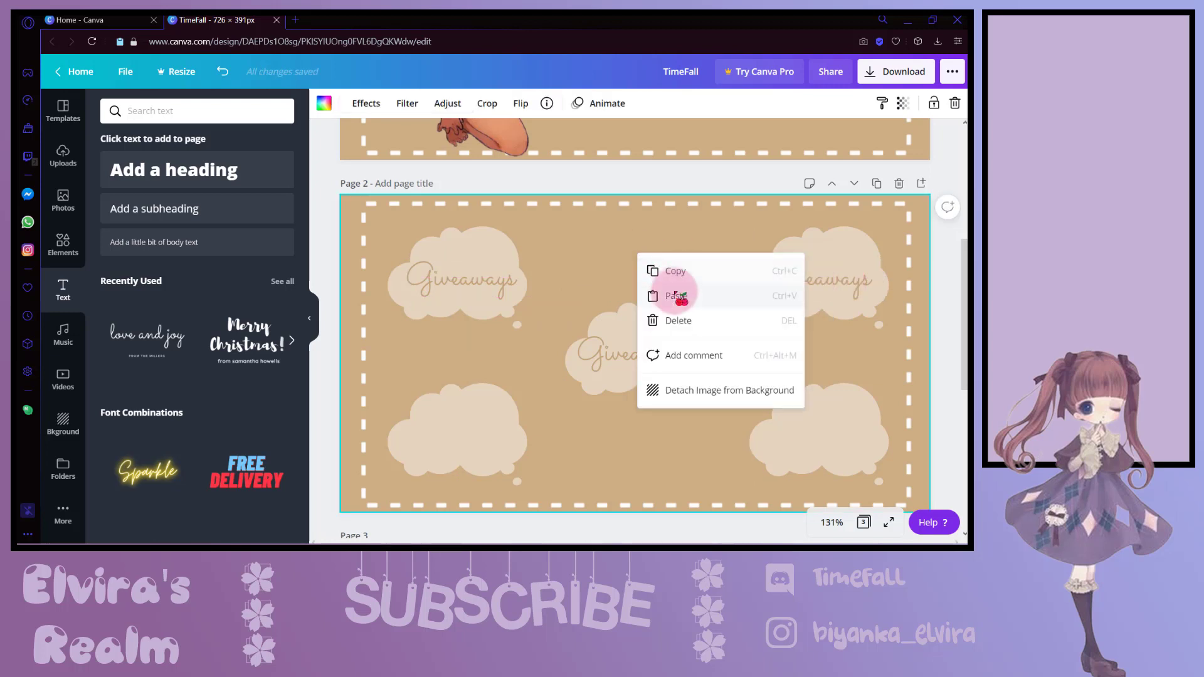
click(678, 296)
mouse_move(631, 356)
mouse_down()
mouse_move(512, 303)
mouse_move(480, 433)
mouse_up()
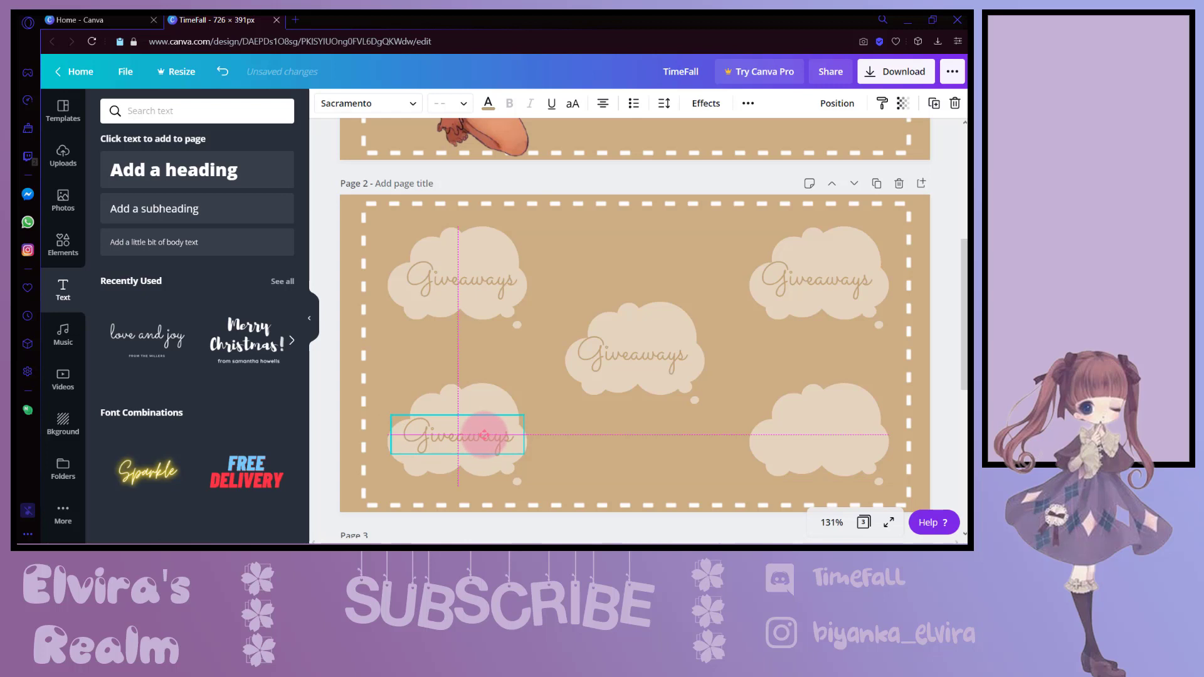
right_click(540, 250)
click(577, 268)
drag(530, 292, 710, 360)
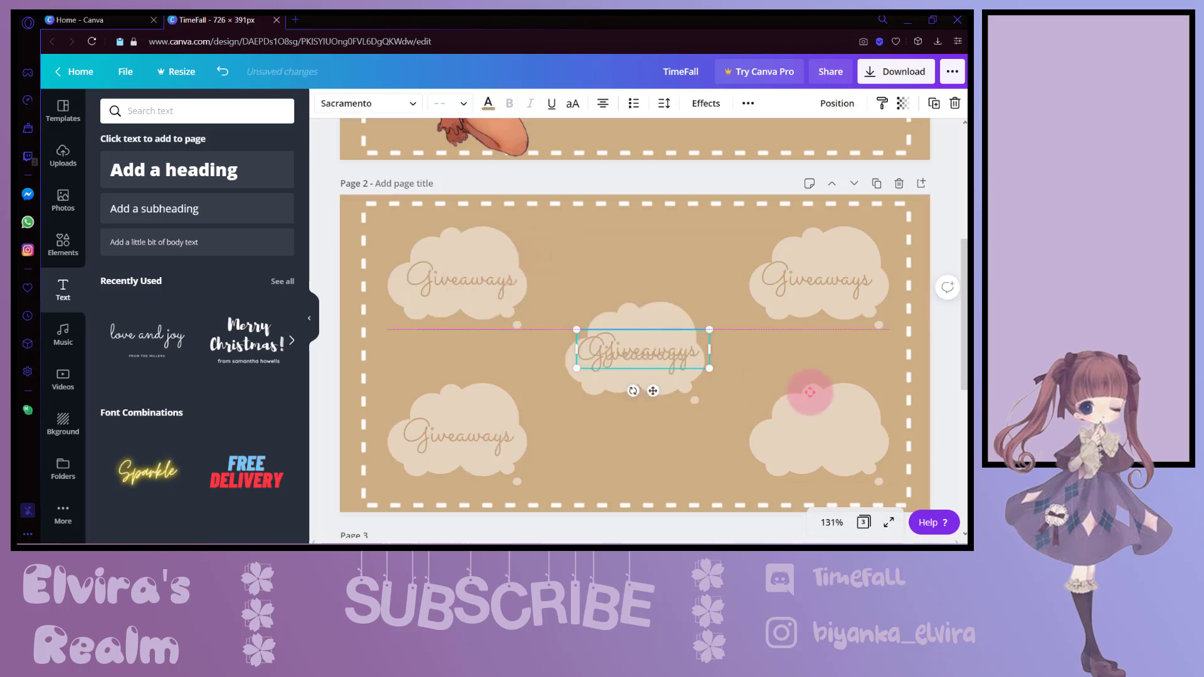
drag(810, 392, 811, 439)
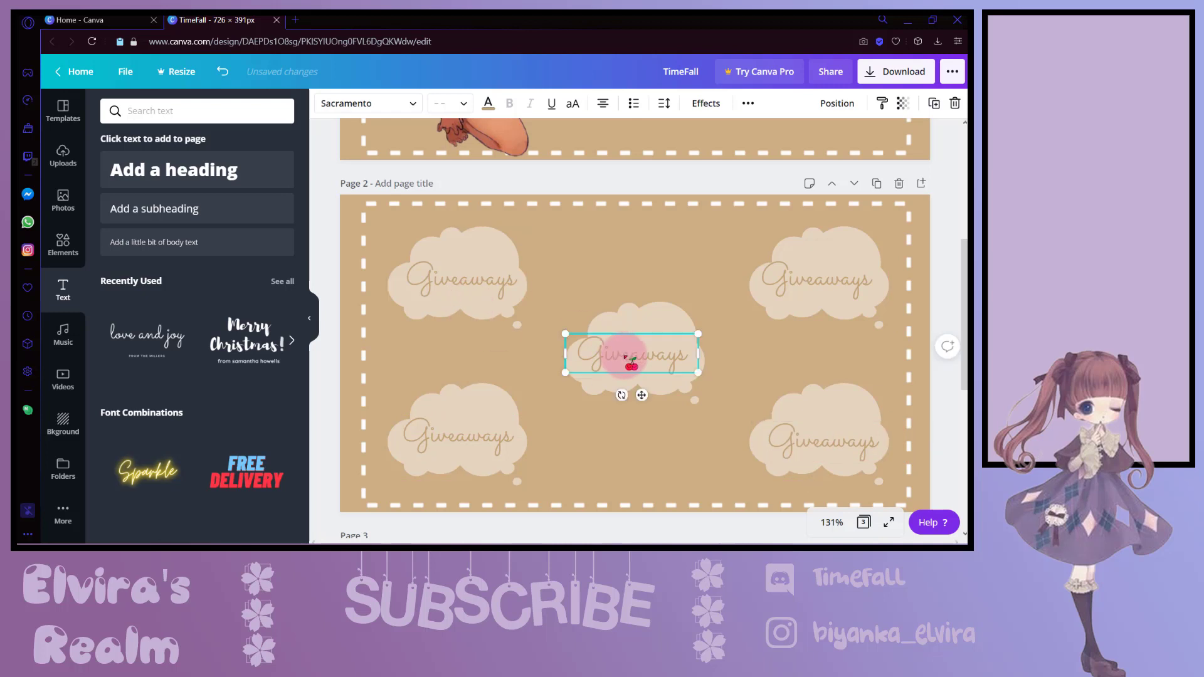
drag(686, 351, 572, 347)
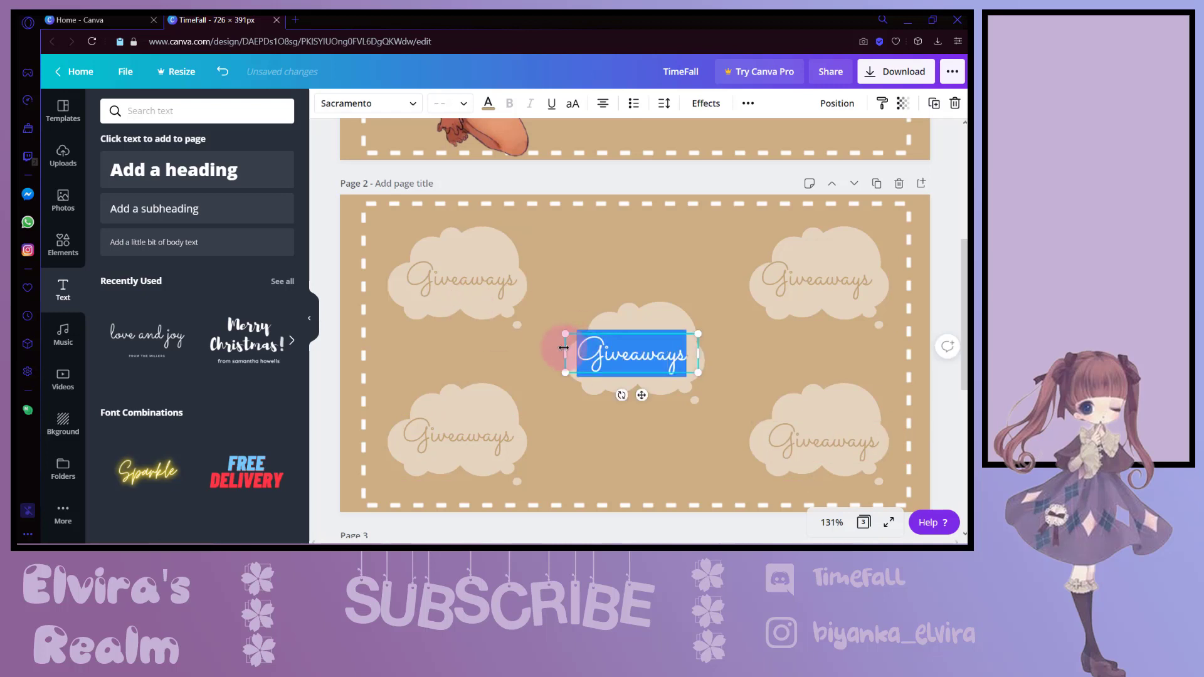
- Retype the centre cloud label as 'Cute' and the top-right one as 'friendly'
text(Cute)
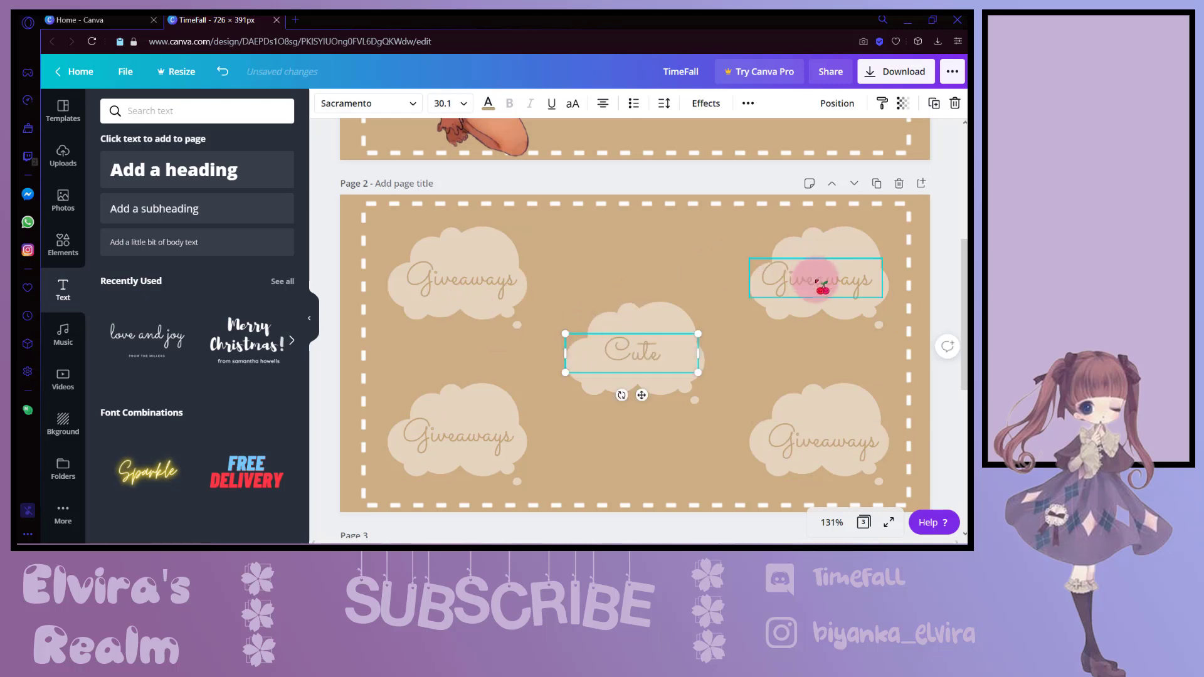
click(807, 277)
drag(868, 279, 762, 271)
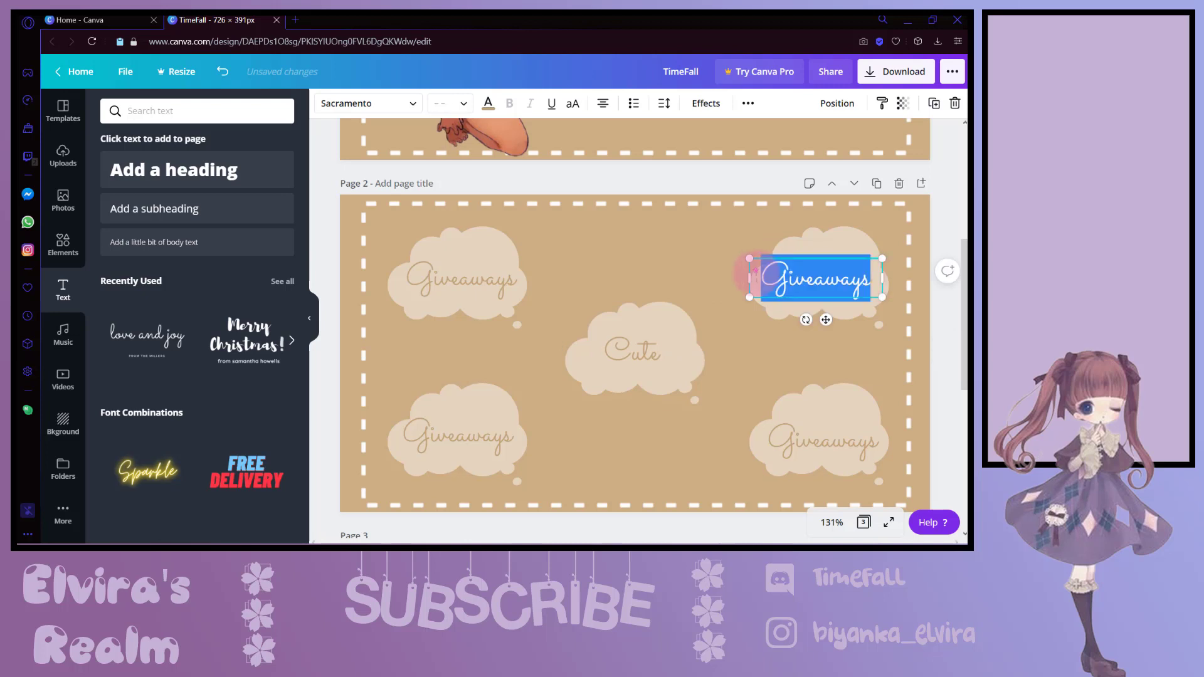
text(friendly)
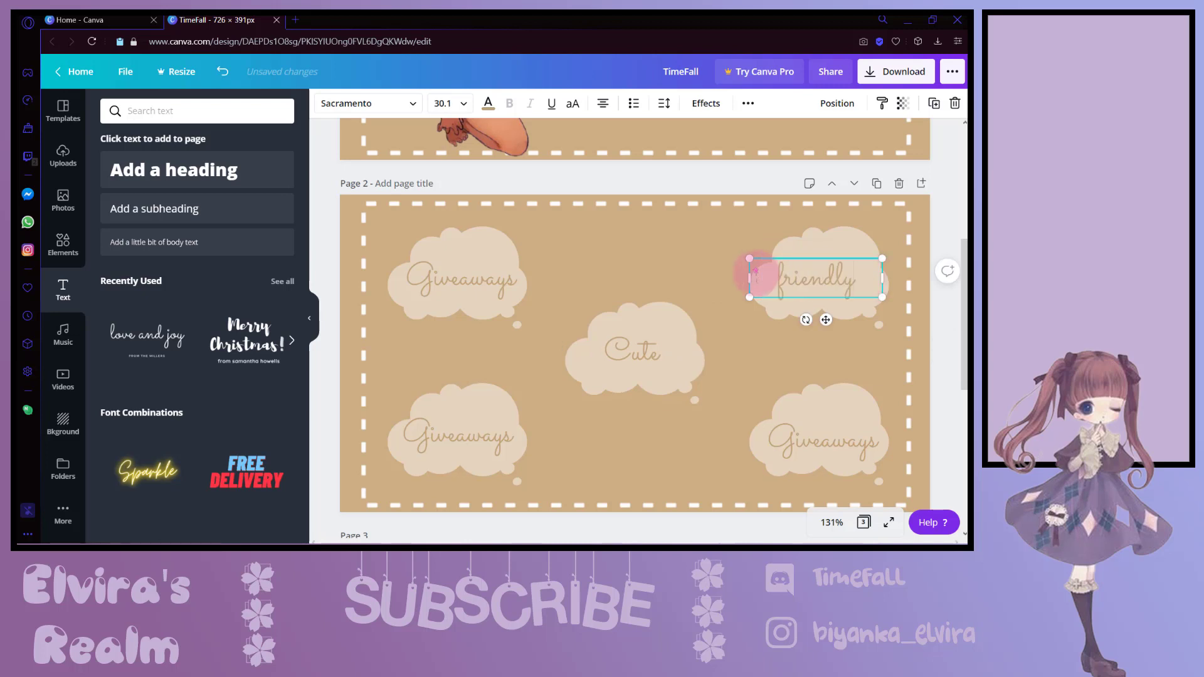
- Retype the bottom-left label as 'Safe' and the bottom-right one as 'Emojis'
click(484, 432)
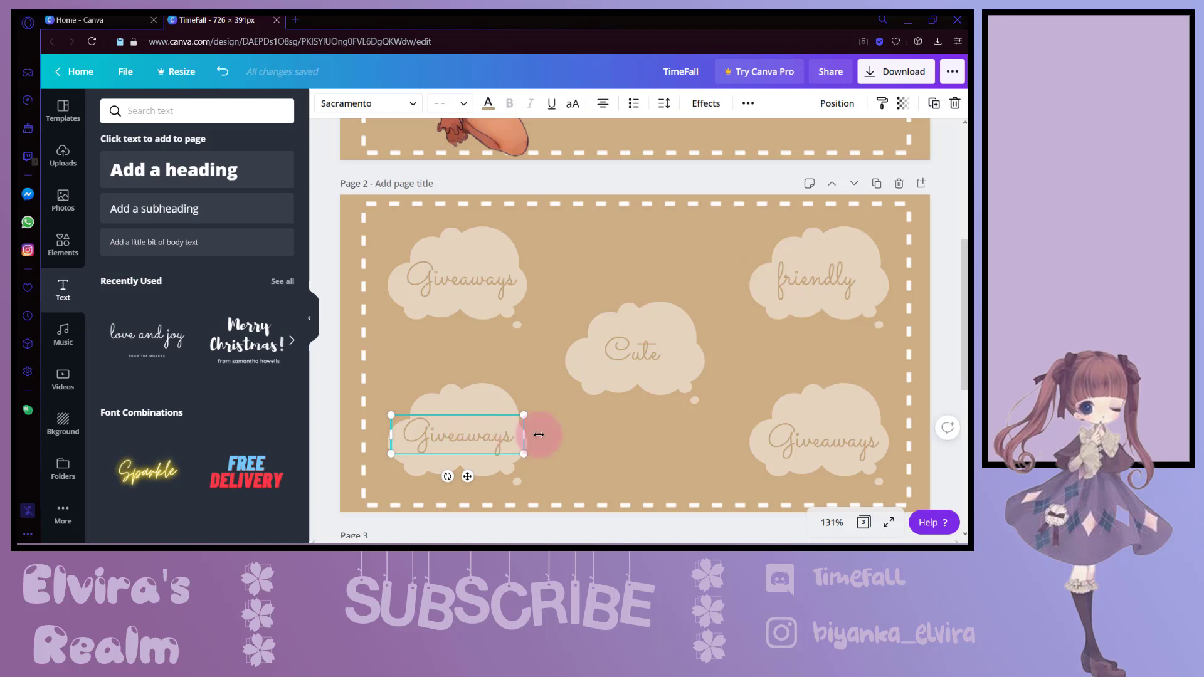
double_click(512, 438)
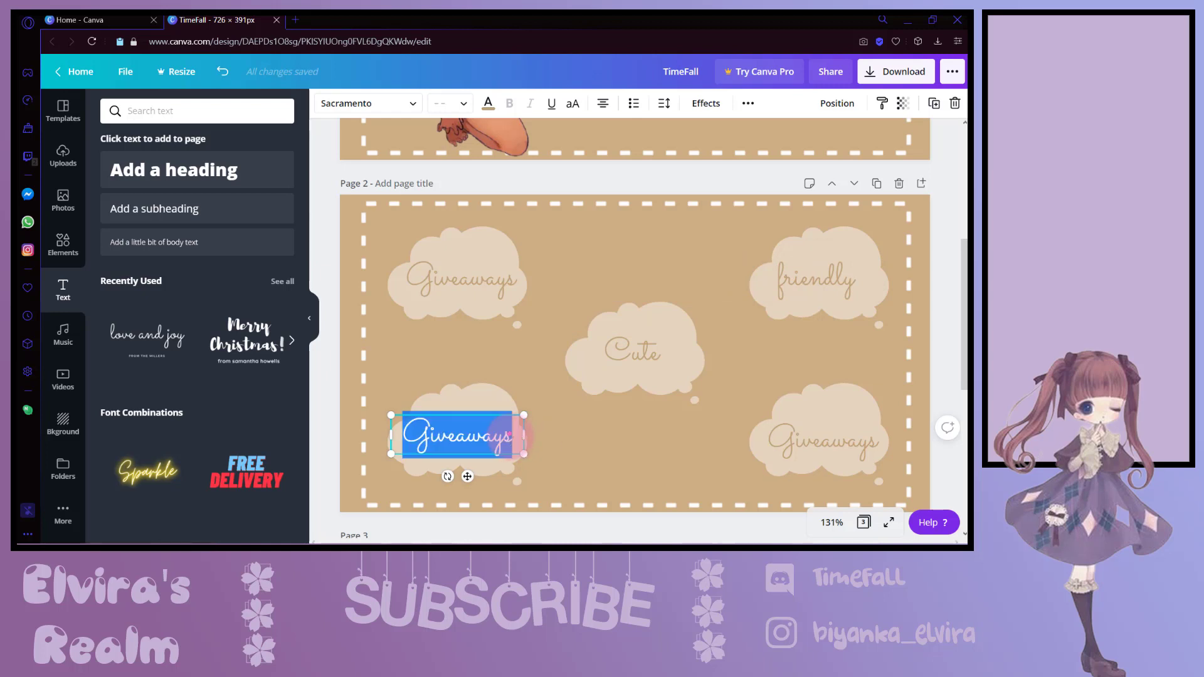
text(Safe)
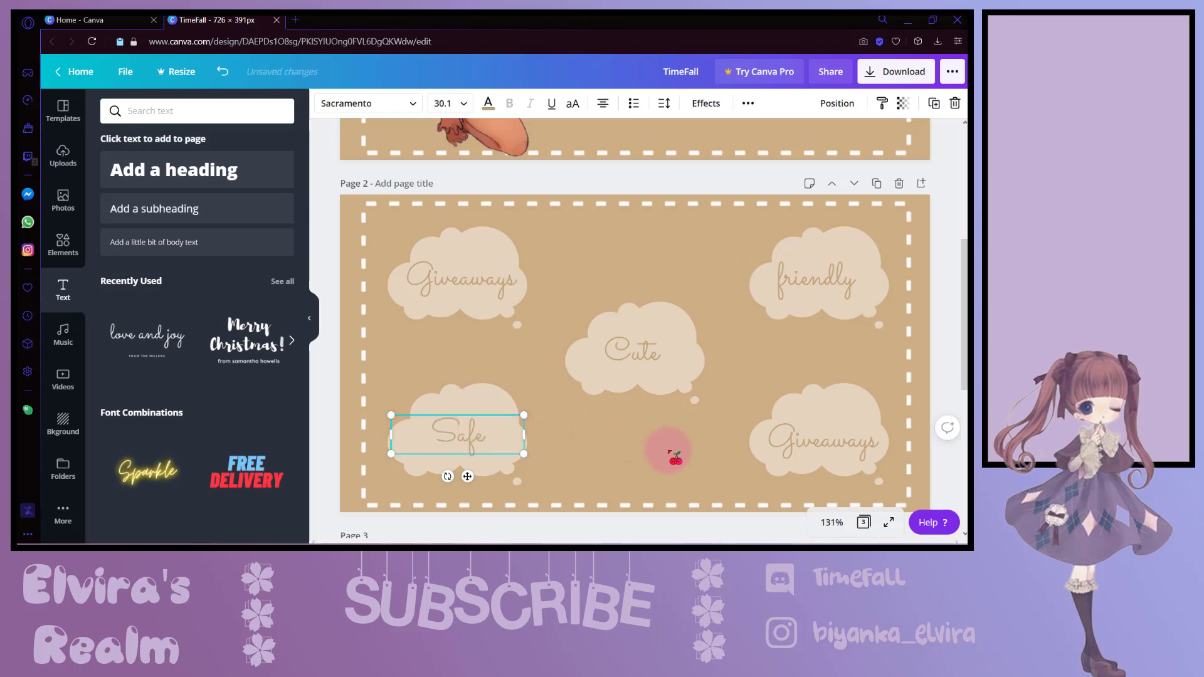
click(685, 466)
click(790, 443)
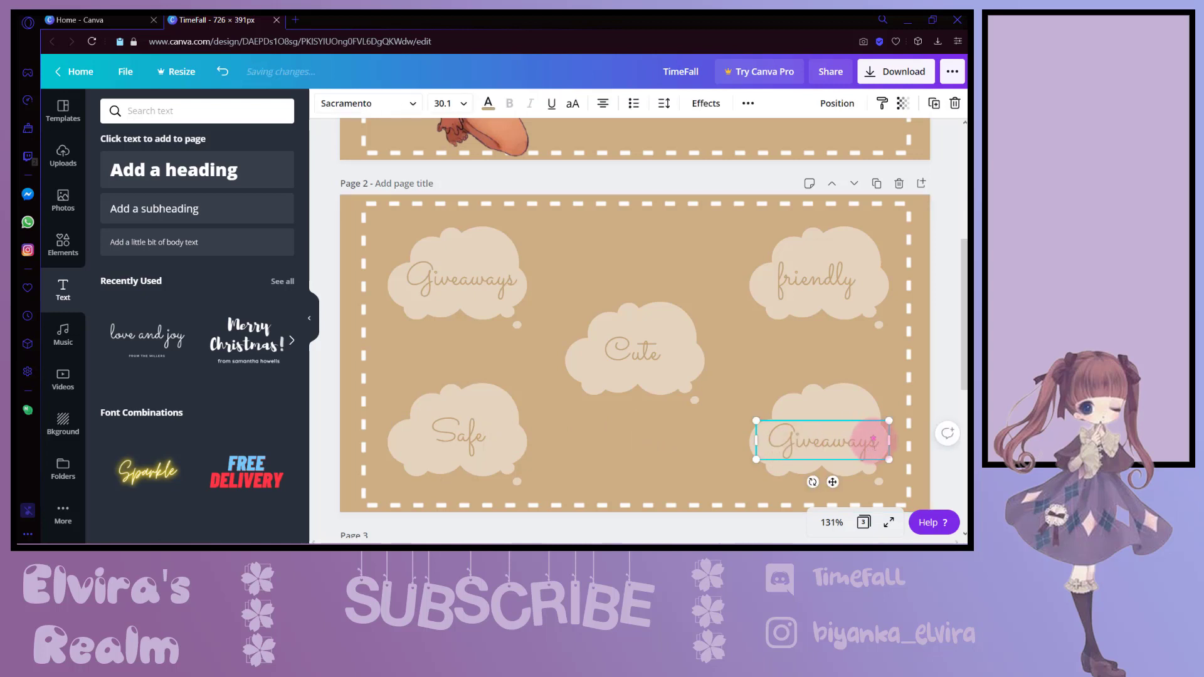
drag(877, 439, 760, 443)
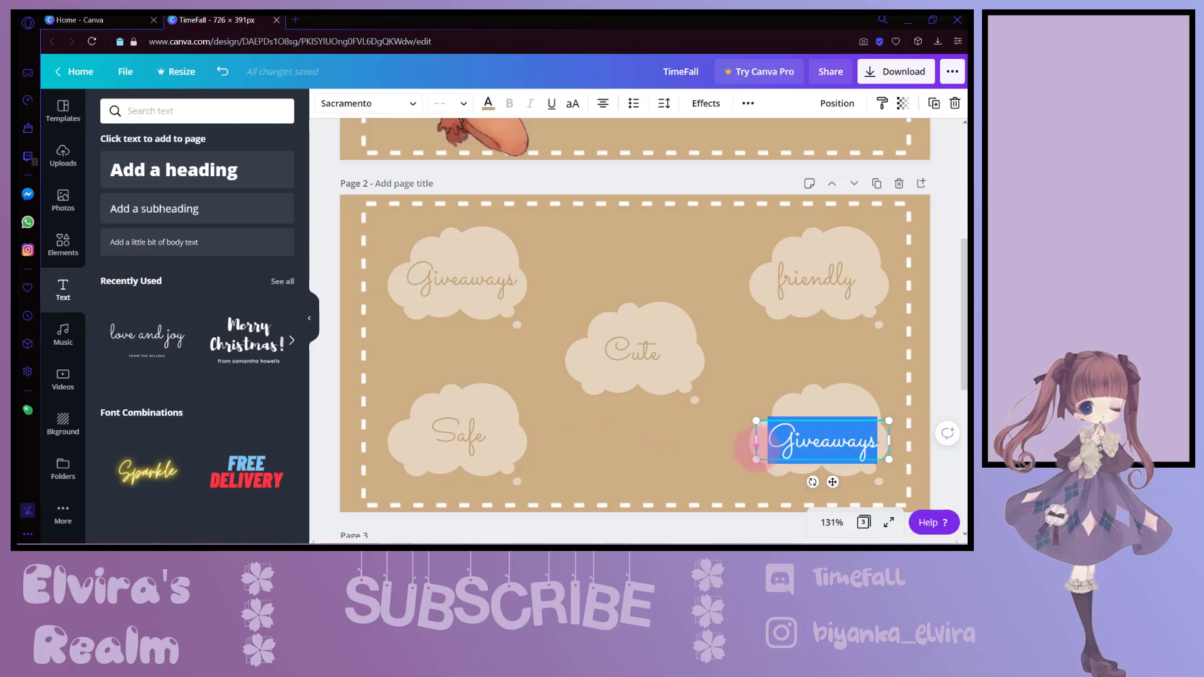
text(Emojis)
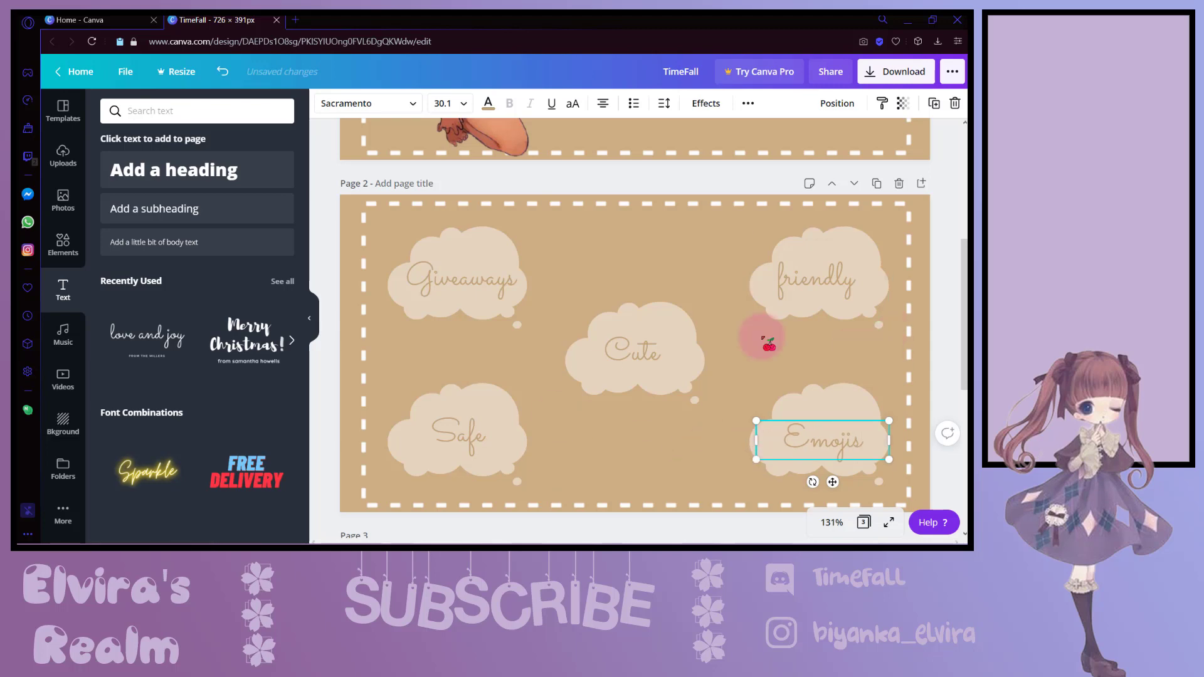
scroll(721, 360, up, 3)
- Add the uploaded girl-reading image to page 3 and enlarge it across the left side
scroll(719, 314, down, 8)
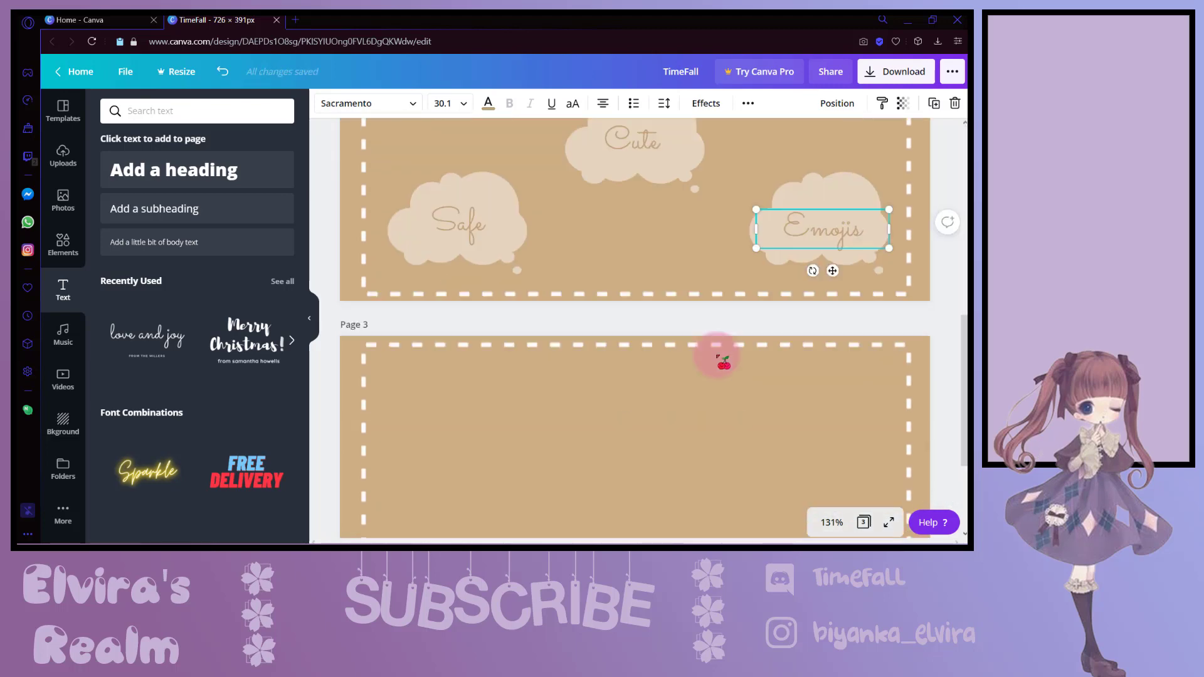
scroll(715, 355, down, 3)
click(694, 339)
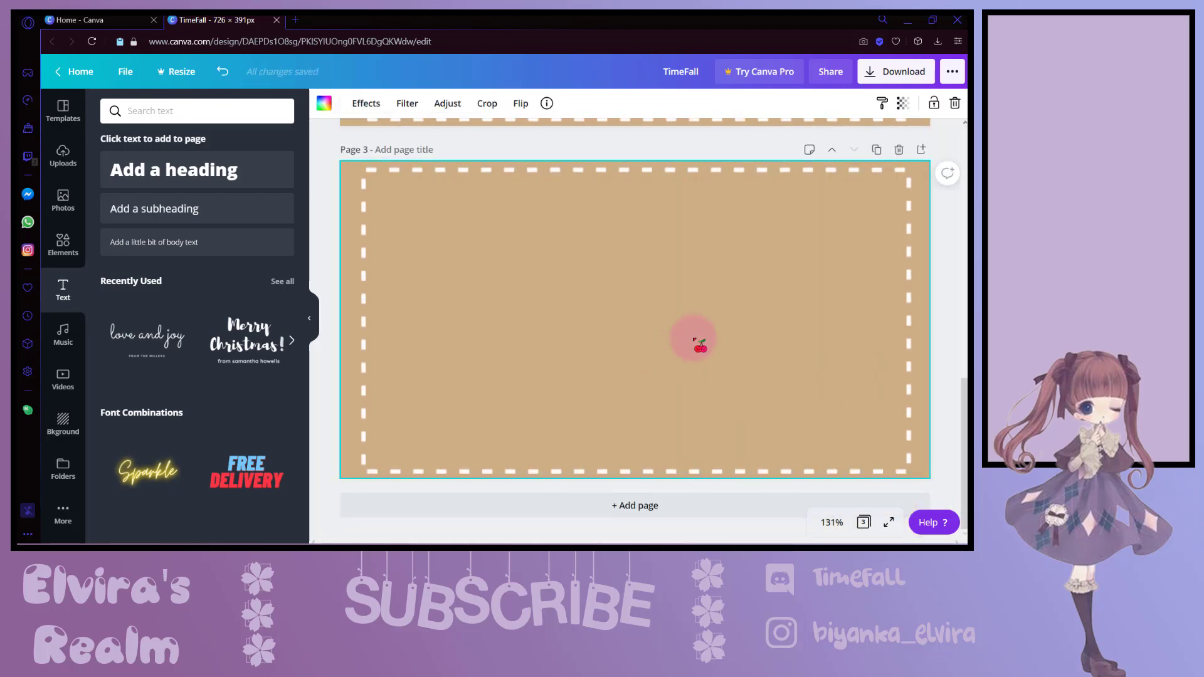
click(62, 162)
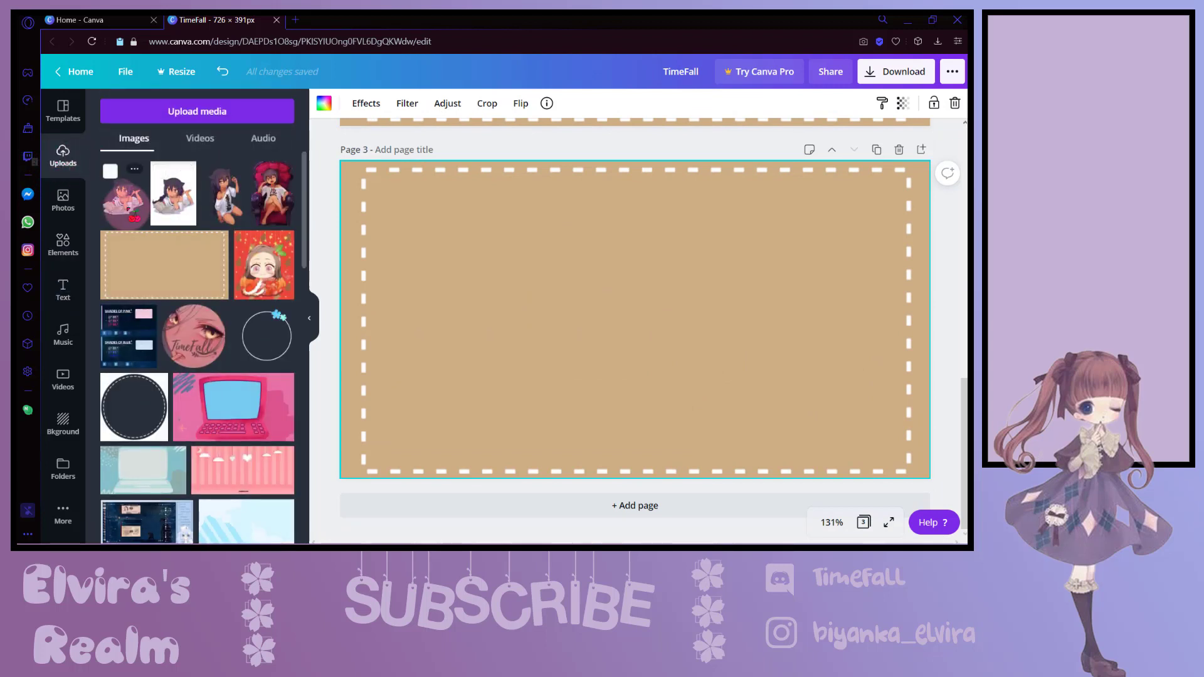
click(123, 195)
mouse_move(595, 323)
mouse_down()
mouse_move(441, 311)
mouse_move(603, 501)
mouse_up()
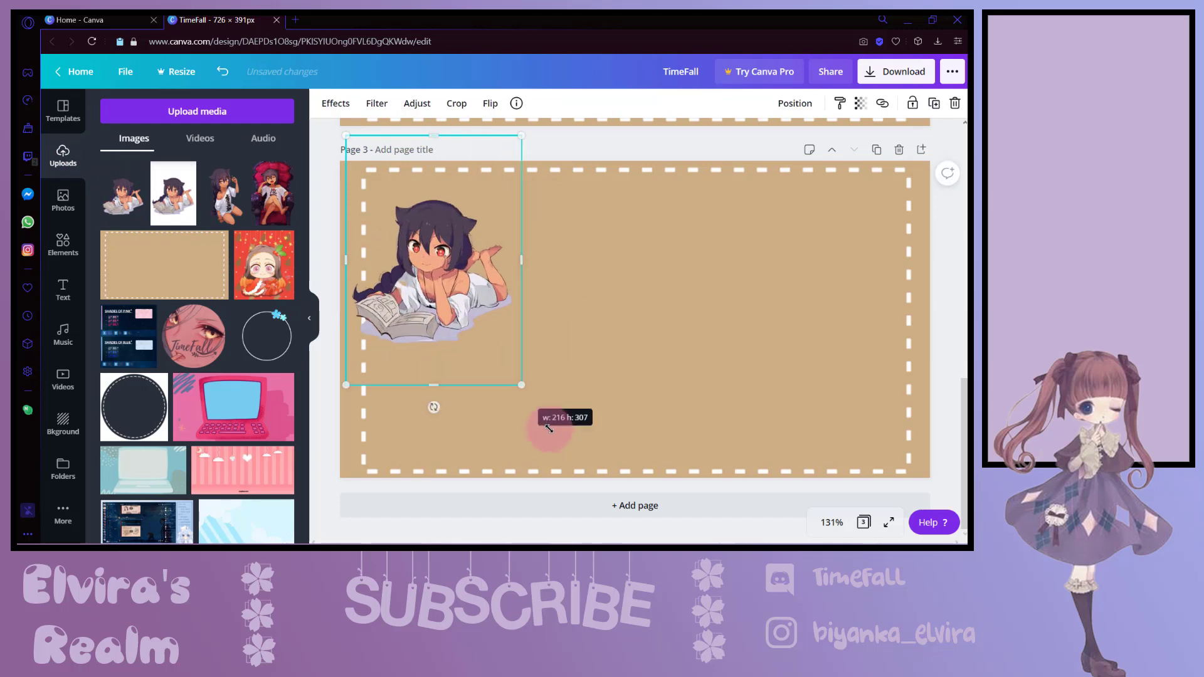
mouse_move(474, 318)
mouse_down()
mouse_move(461, 286)
mouse_move(462, 299)
mouse_up()
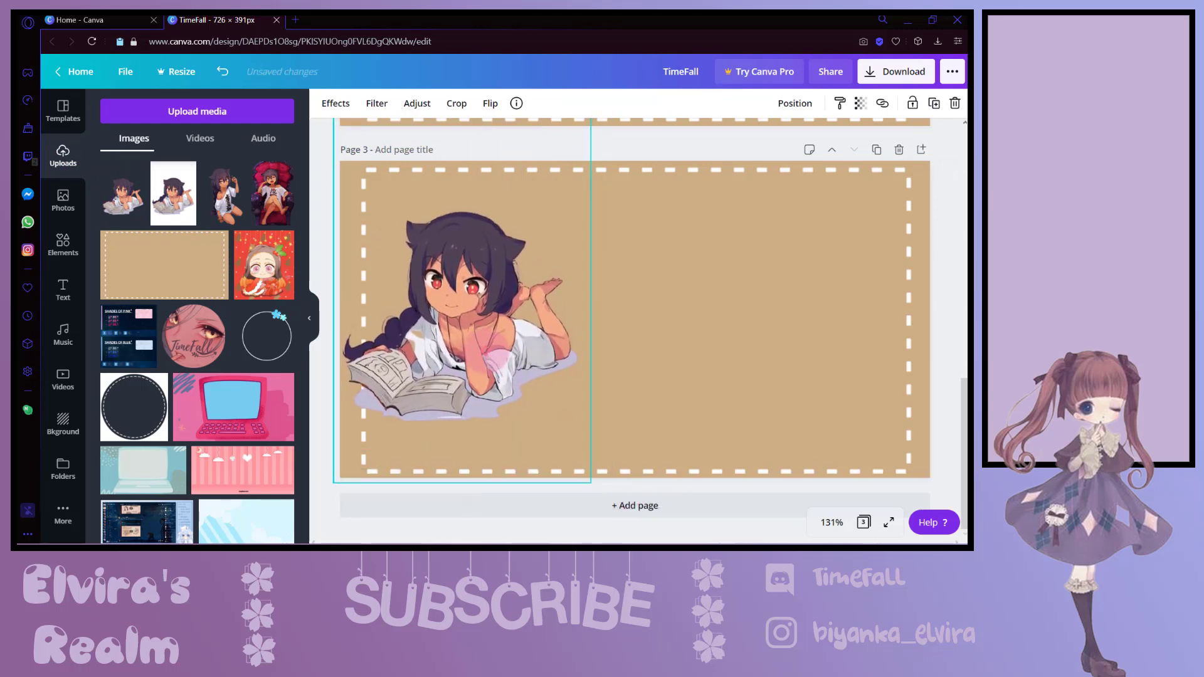
click(666, 354)
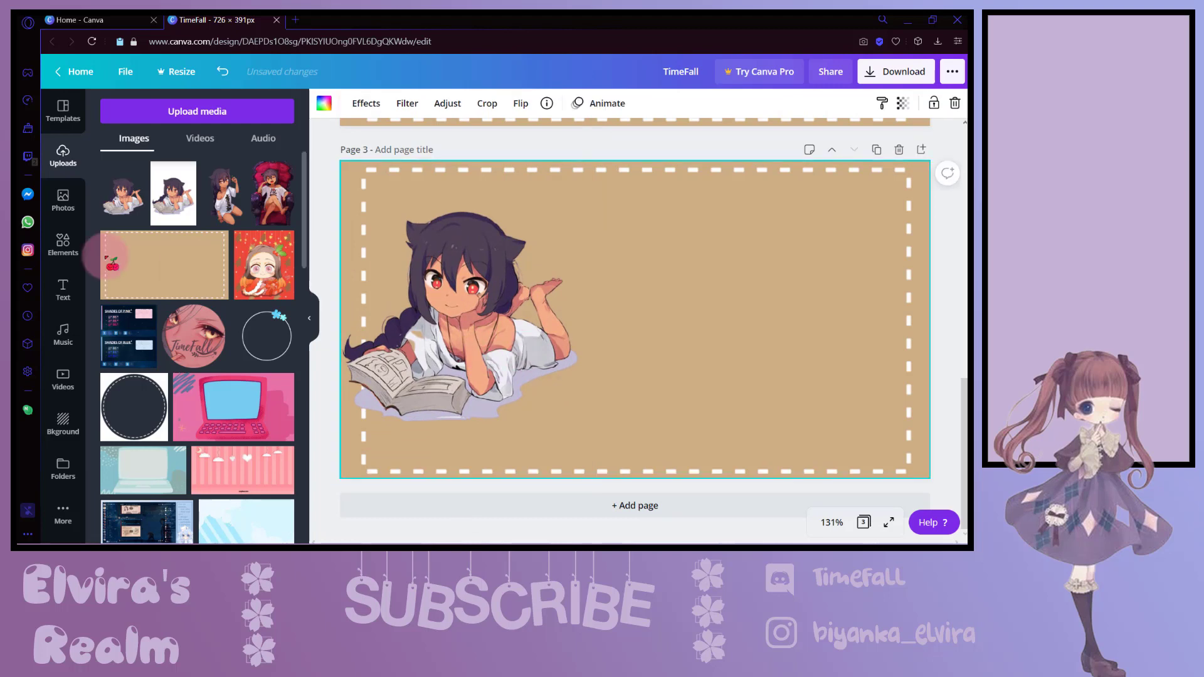
click(63, 245)
- Add a white cloud right of the girl, enlarge it, and set its transparency to about 53
click(198, 223)
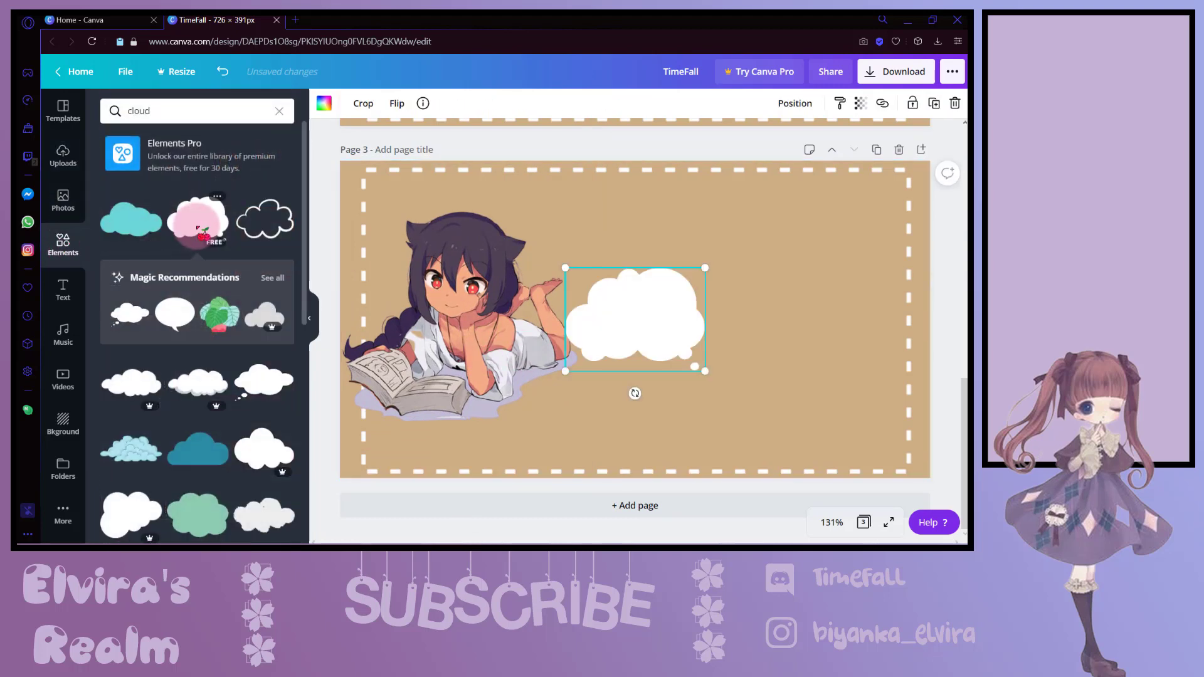
drag(596, 315, 653, 279)
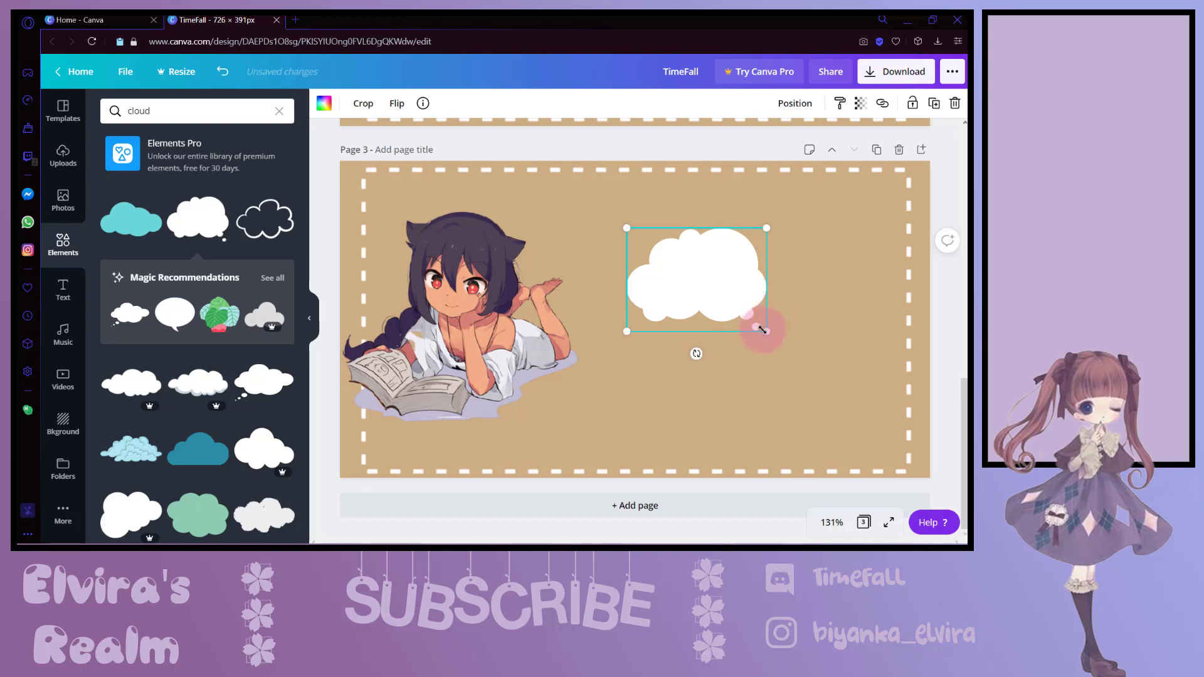
mouse_move(763, 330)
mouse_down()
mouse_move(854, 382)
mouse_move(784, 339)
mouse_up()
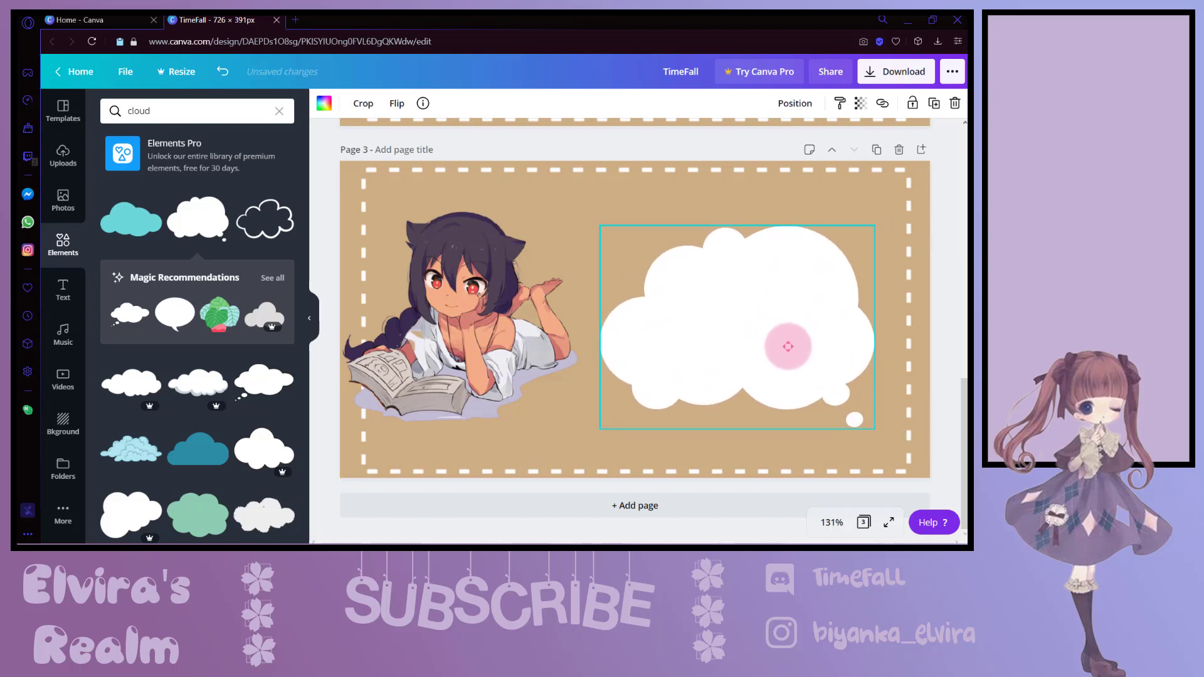
click(861, 105)
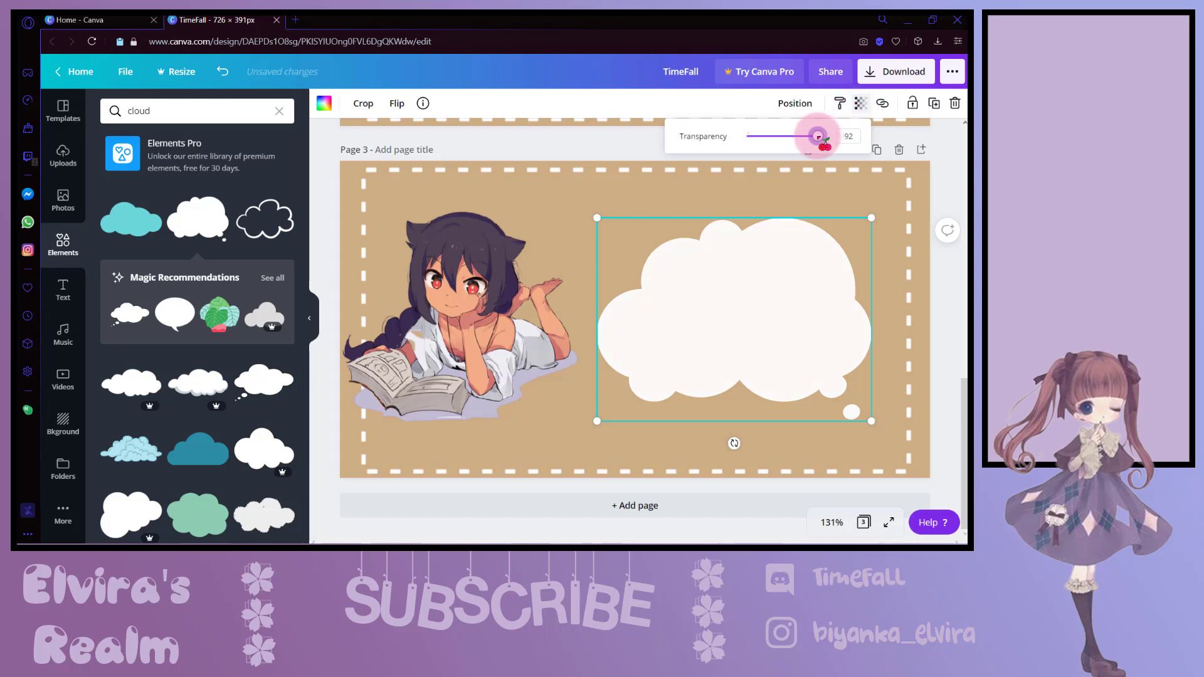
drag(817, 136, 790, 136)
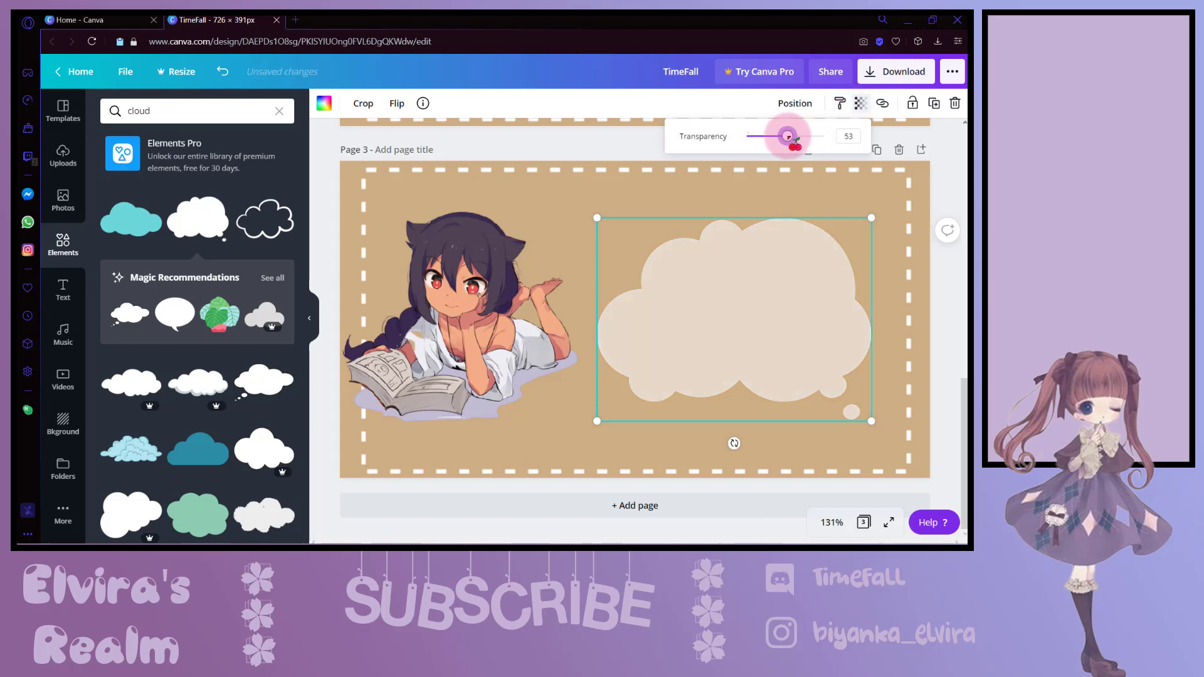
click(749, 309)
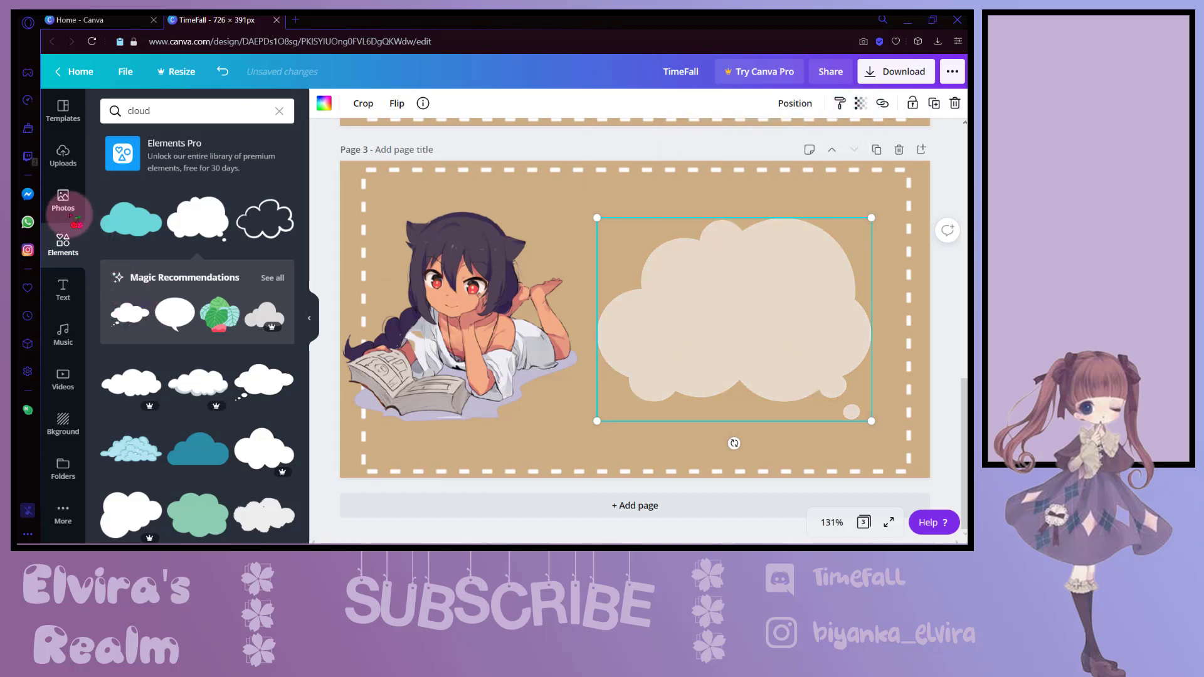
click(63, 291)
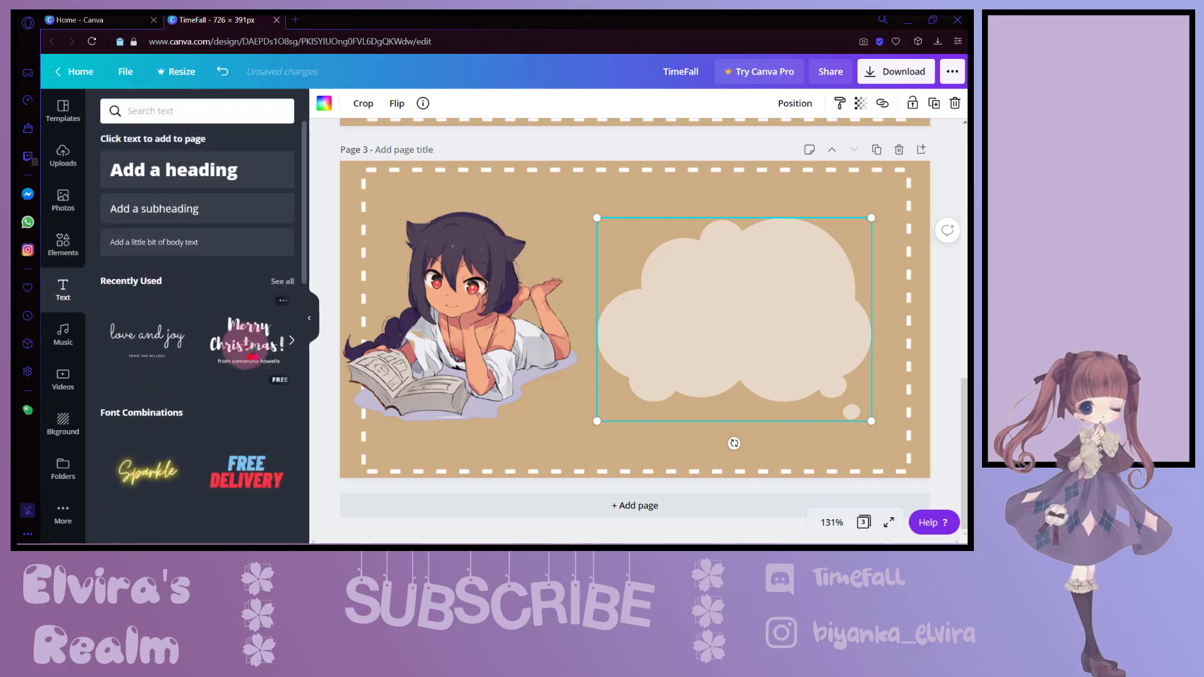
- Add the Merry Christmas text combo without its subtitle on the cloud, retyped as 'Join us now!!'
click(246, 339)
click(614, 440)
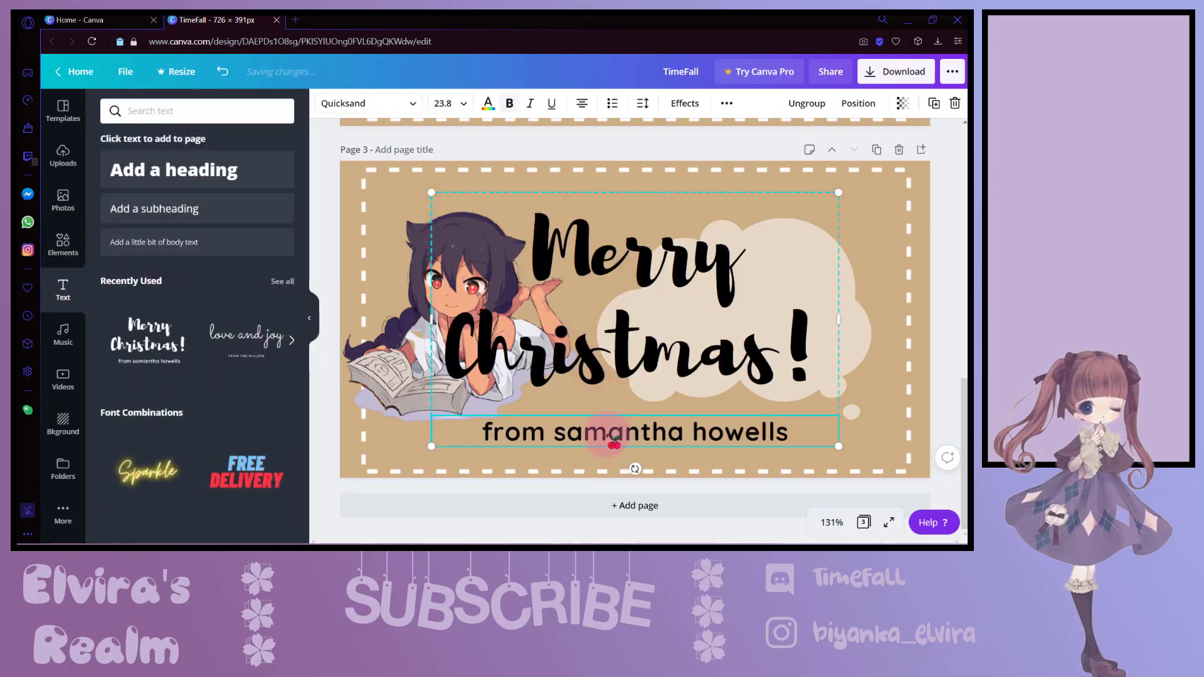
key(Delete)
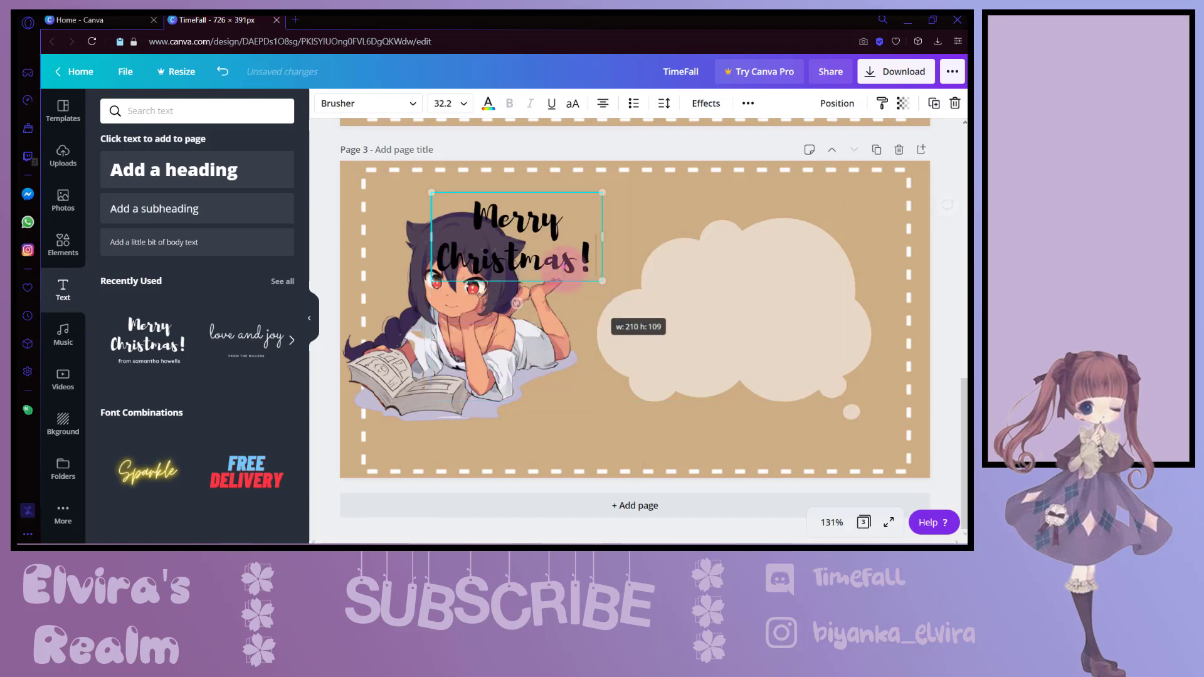
mouse_move(837, 402)
mouse_down()
mouse_move(605, 282)
mouse_move(811, 328)
mouse_move(688, 280)
mouse_up()
click(664, 293)
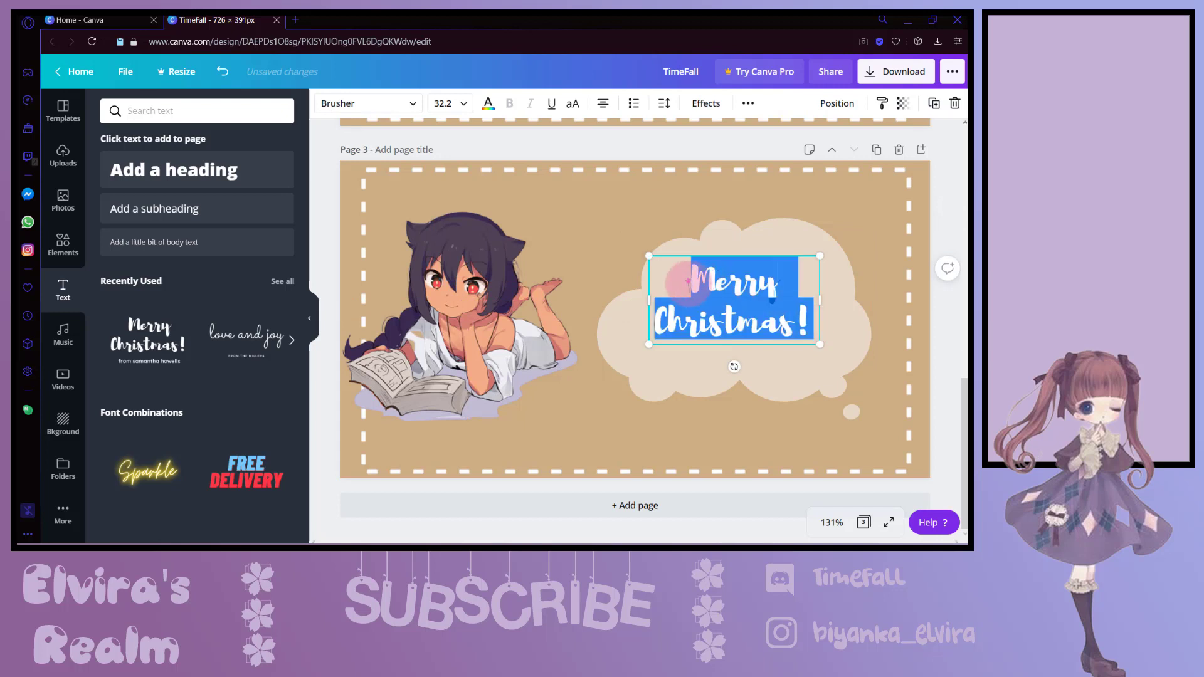
text(Join us now)
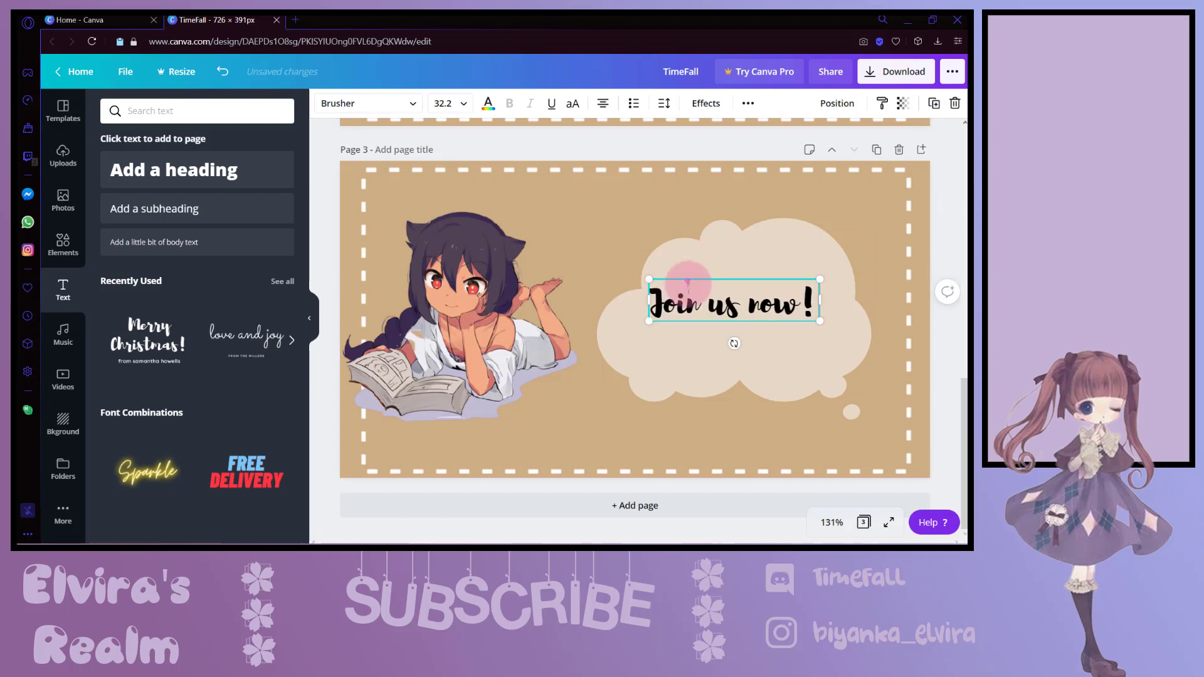
text(!)
- Enlarge 'Join us now!!', centre it in the cloud and colour it tan
drag(821, 300, 874, 296)
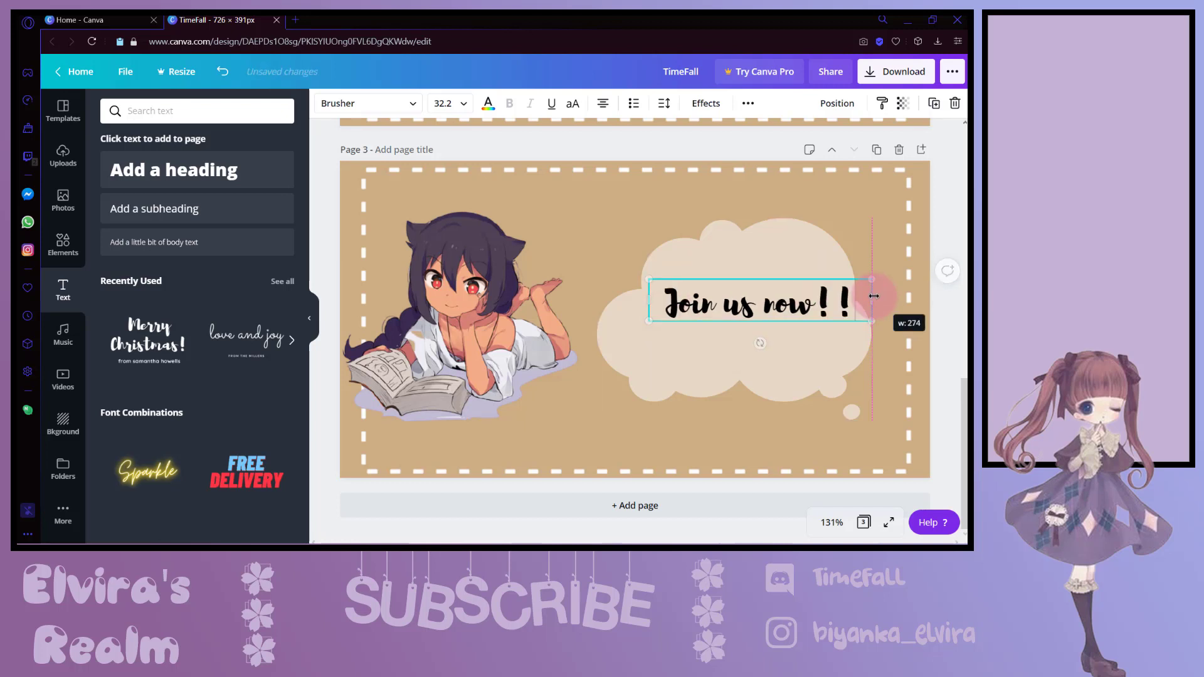
drag(881, 344, 903, 367)
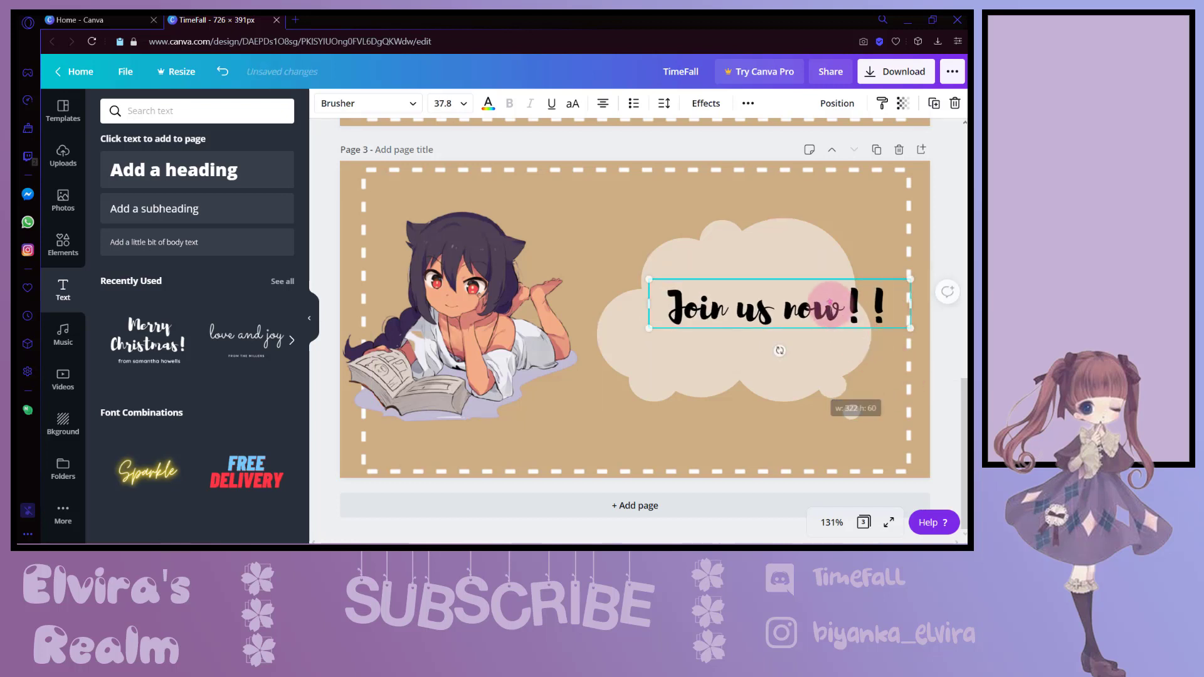
click(786, 236)
drag(796, 311, 765, 324)
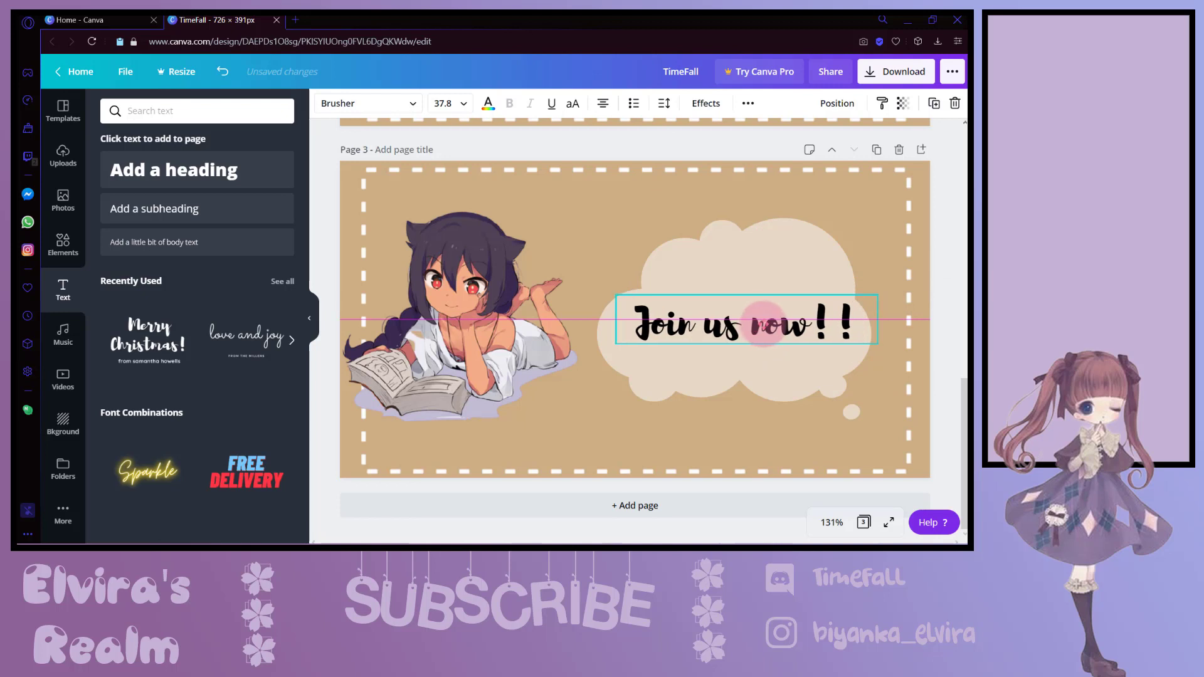
click(488, 107)
click(149, 228)
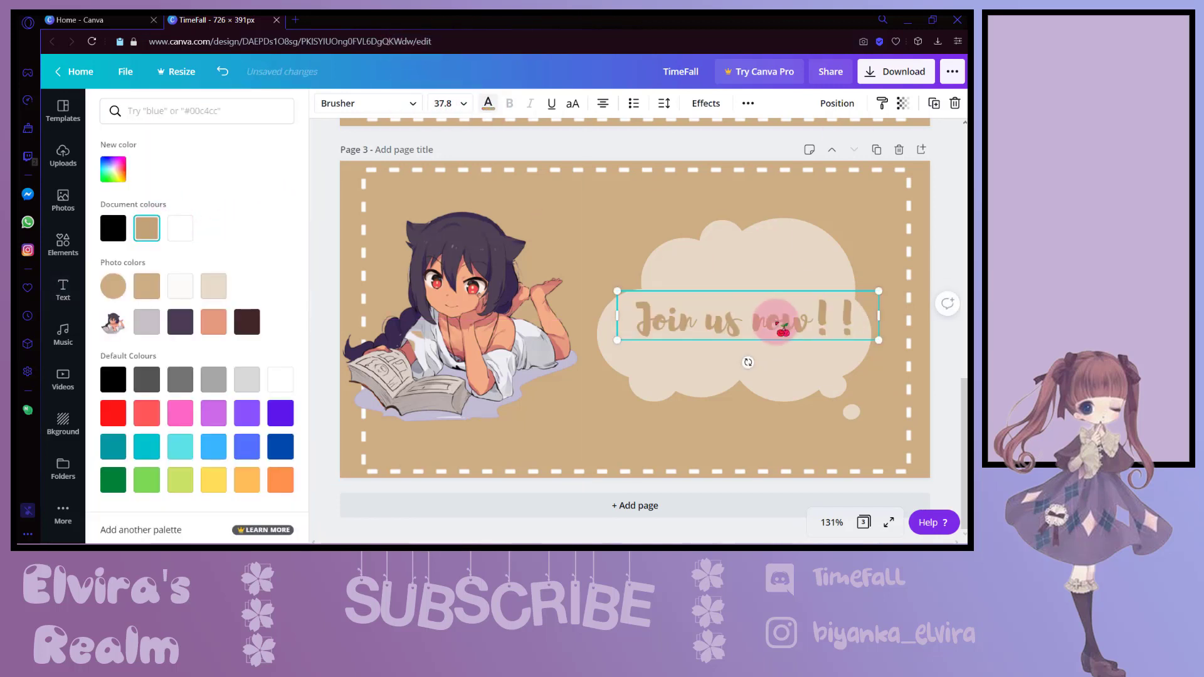
click(564, 245)
- Apply the Pan page animation to page 1
scroll(717, 264, up, 1)
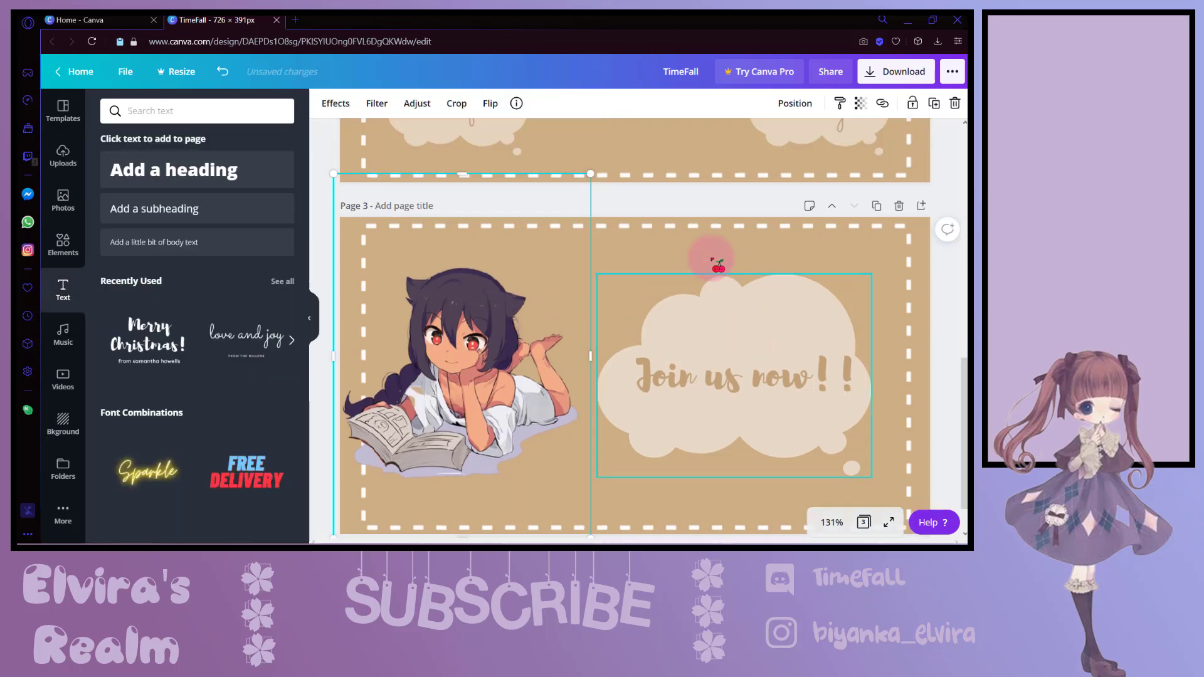
scroll(717, 264, up, 8)
scroll(709, 264, up, 3)
scroll(713, 274, down, 8)
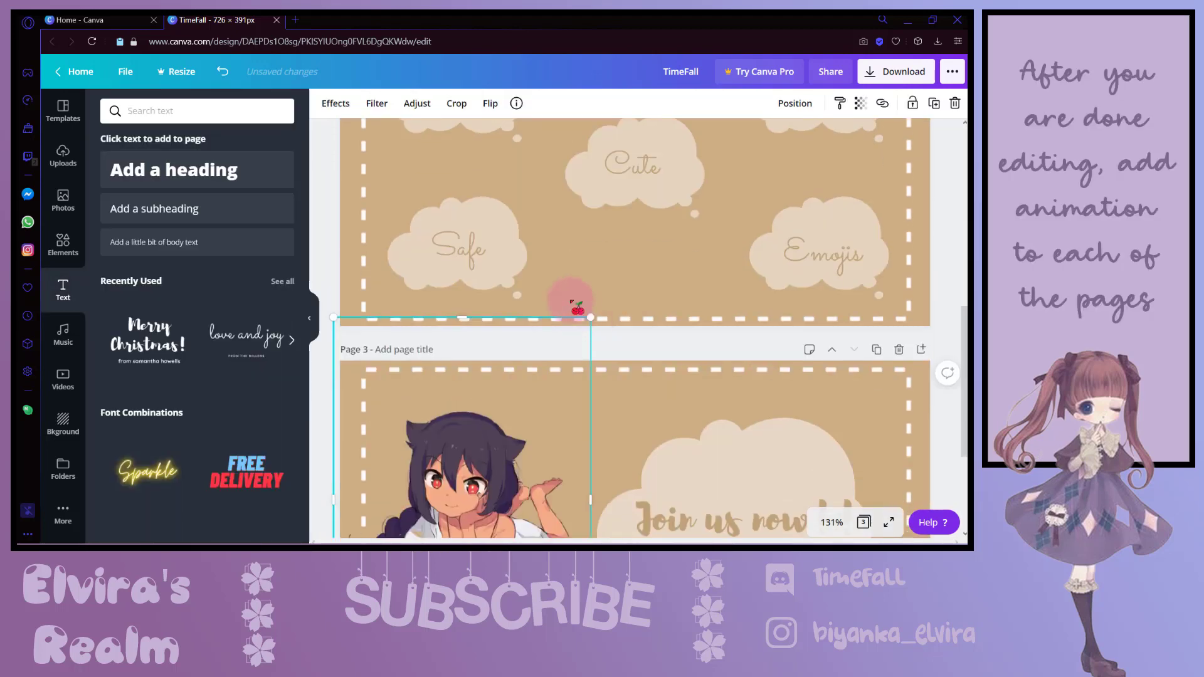
scroll(635, 369, down, 3)
scroll(651, 377, up, 3)
scroll(652, 376, up, 8)
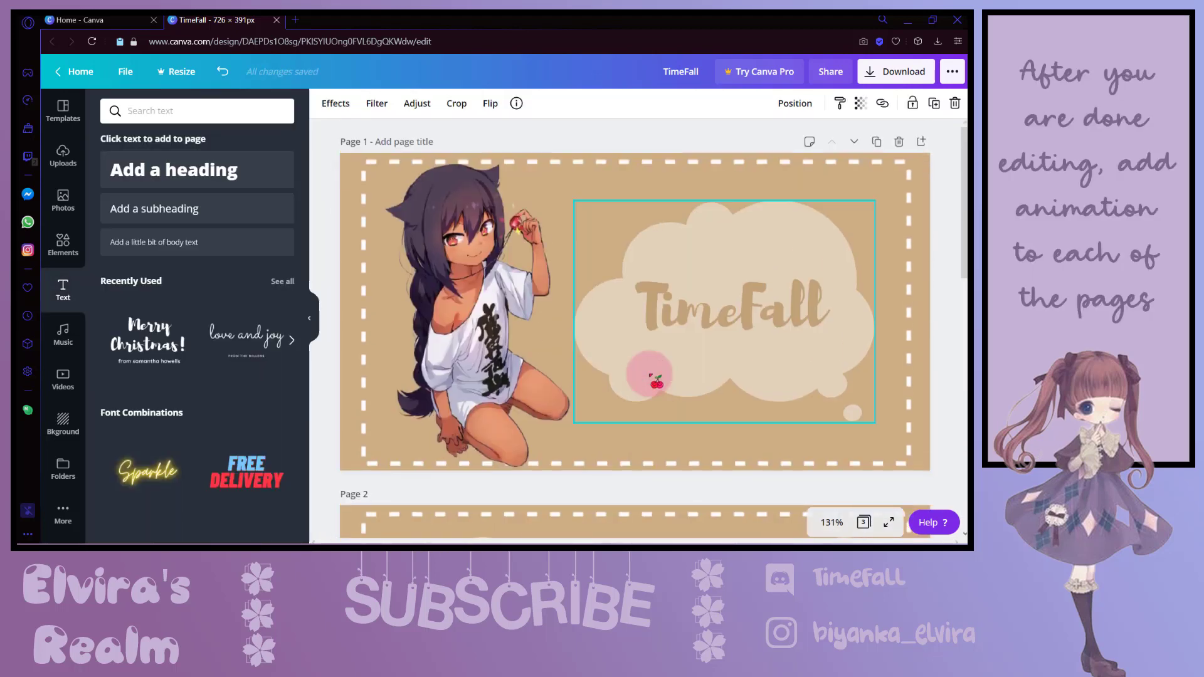
click(553, 202)
click(644, 166)
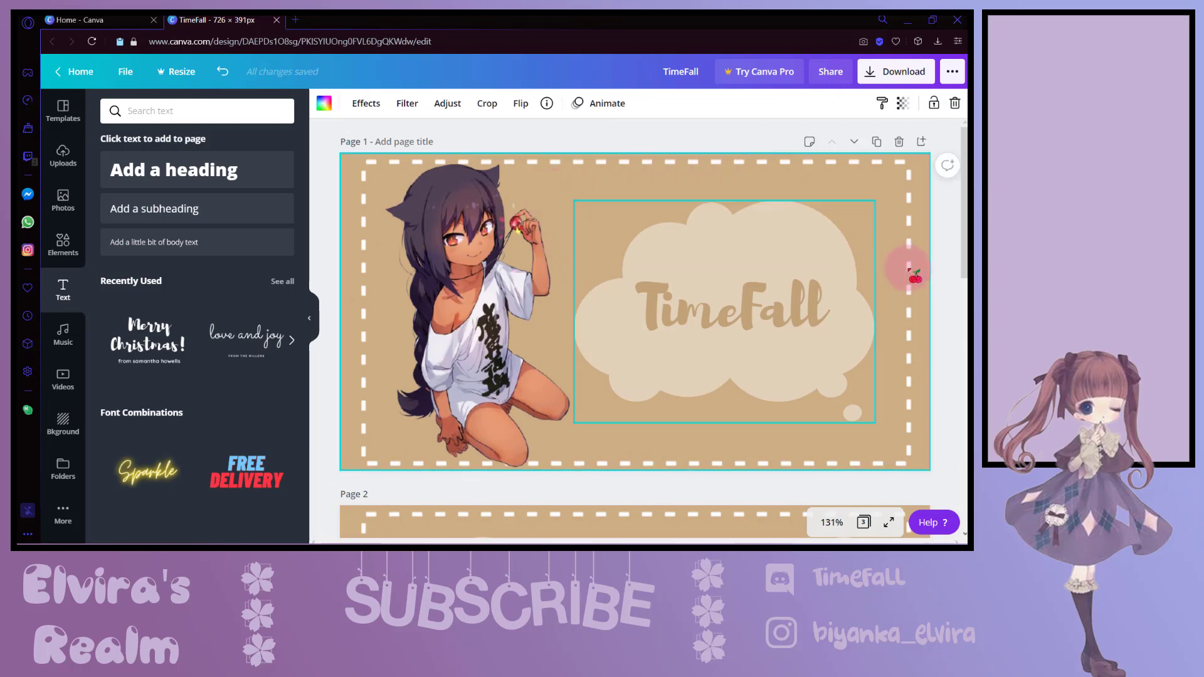
click(947, 301)
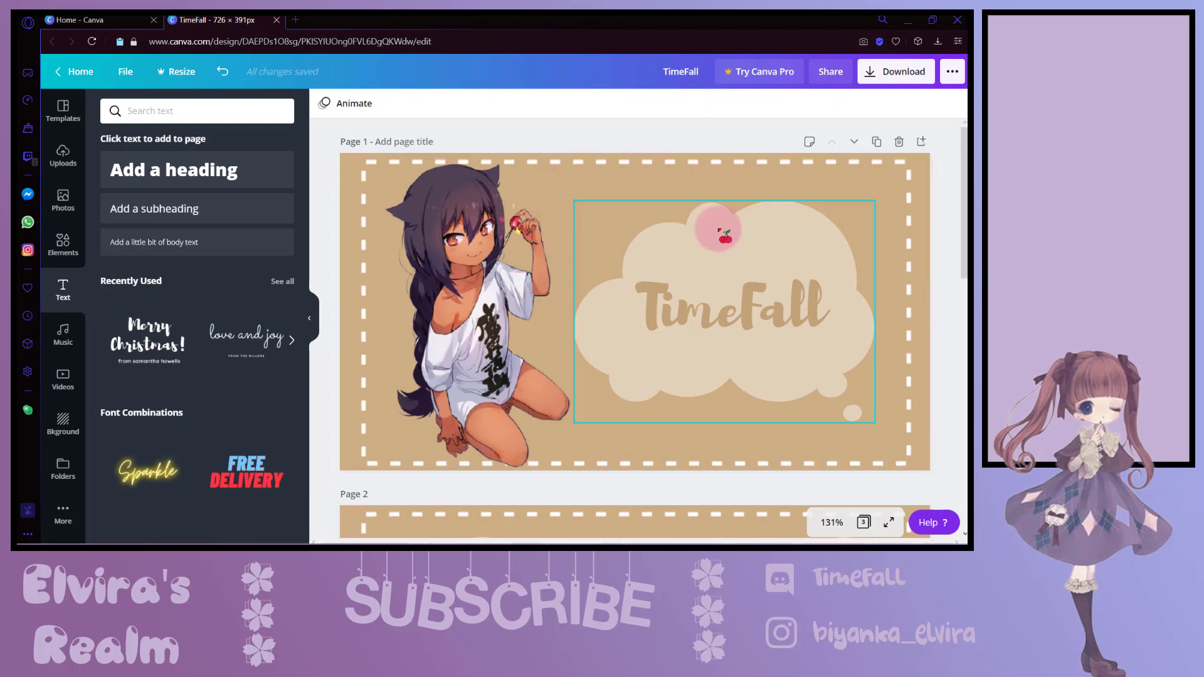
click(355, 104)
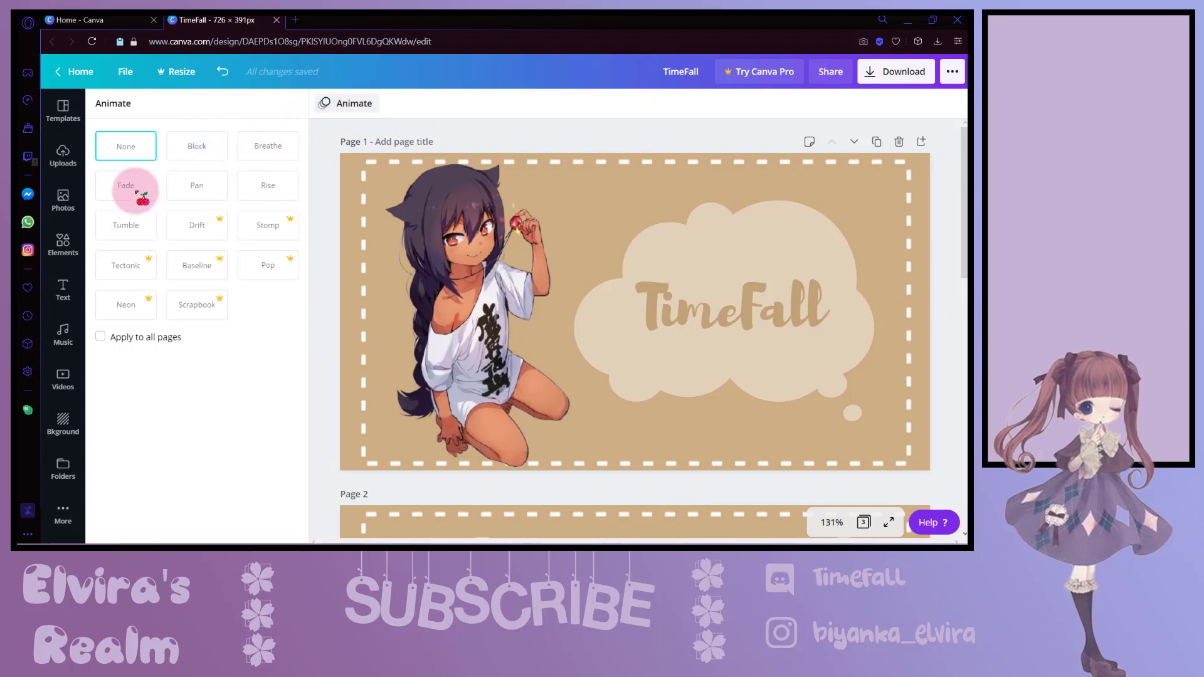
click(194, 184)
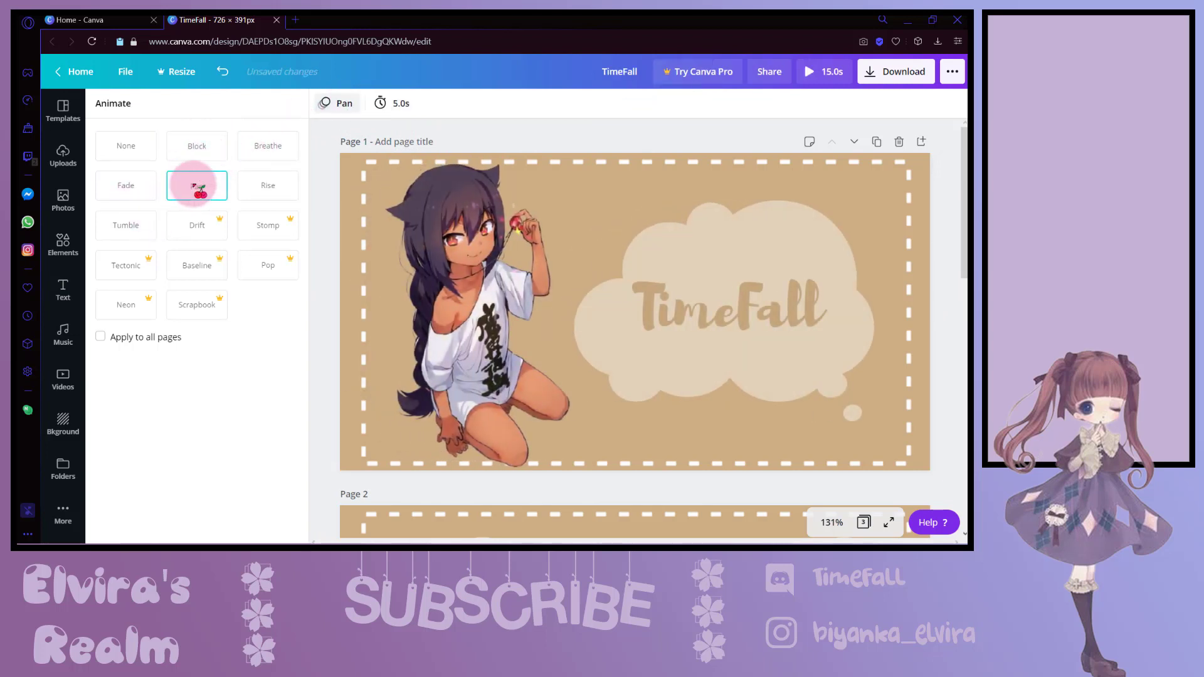
- Apply the Block page animation to page 2
scroll(629, 274, down, 2)
scroll(623, 269, down, 1)
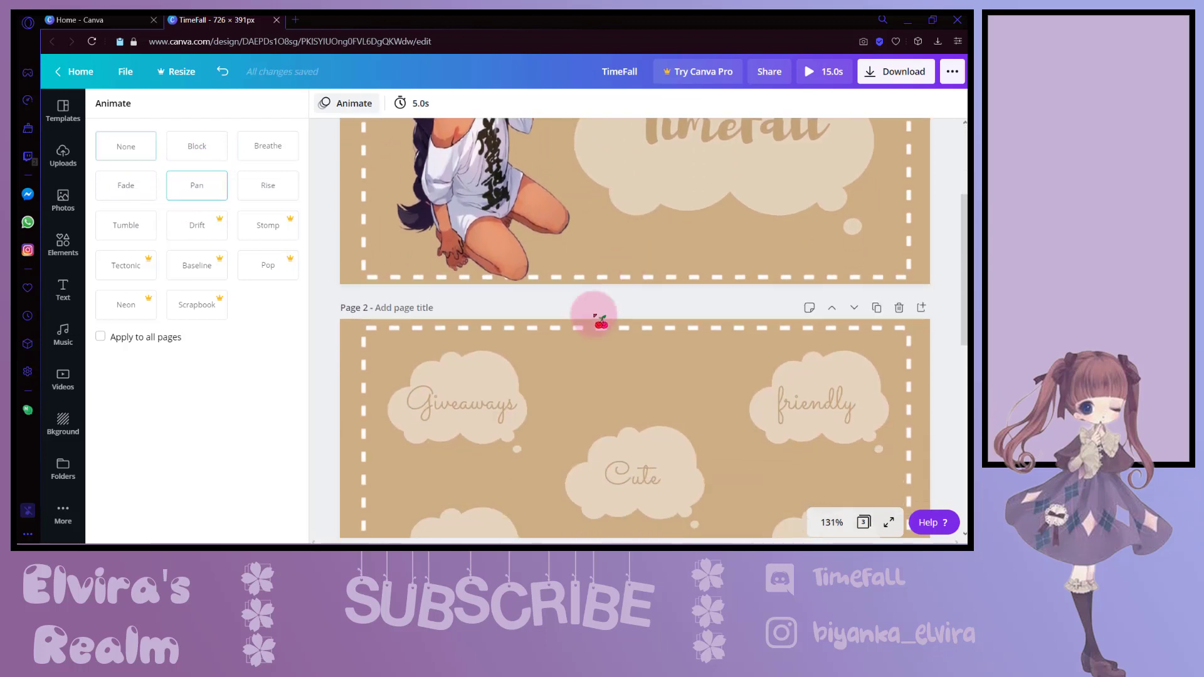
click(576, 356)
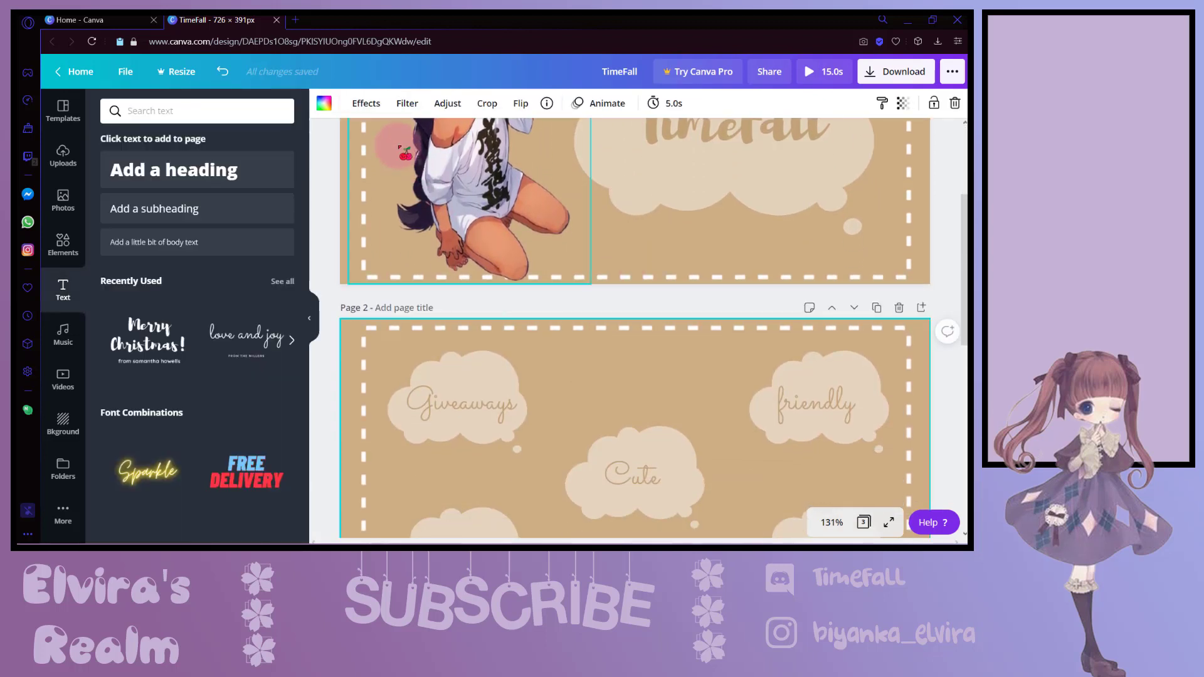
click(606, 105)
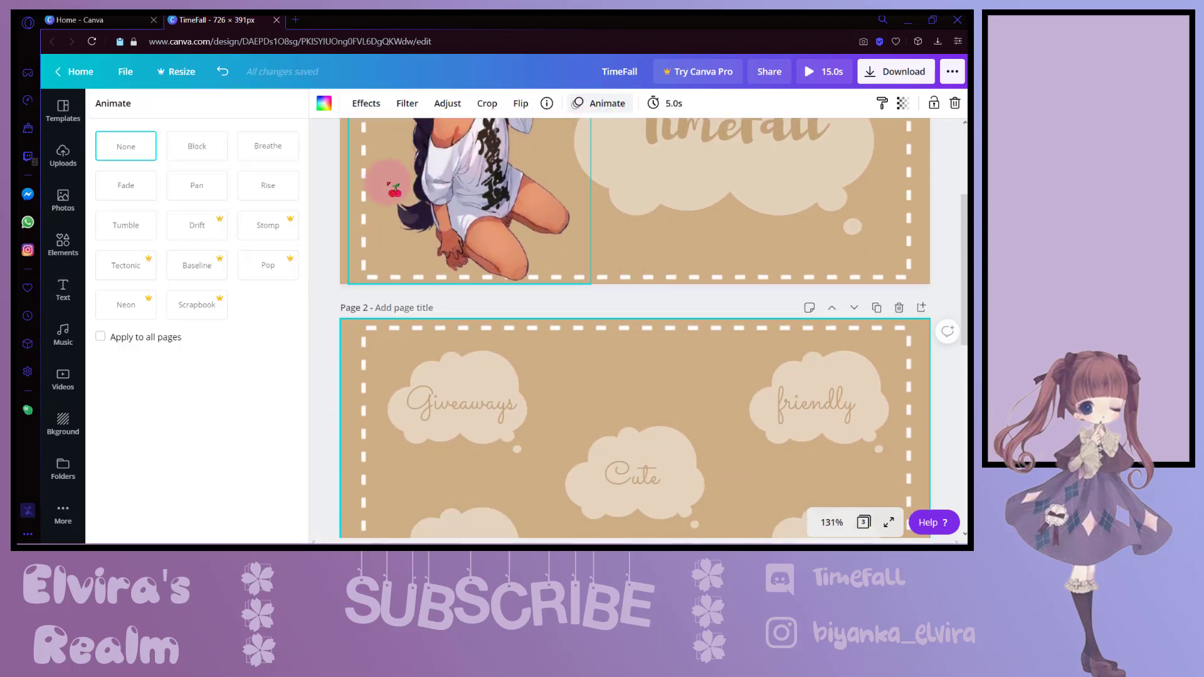
click(200, 147)
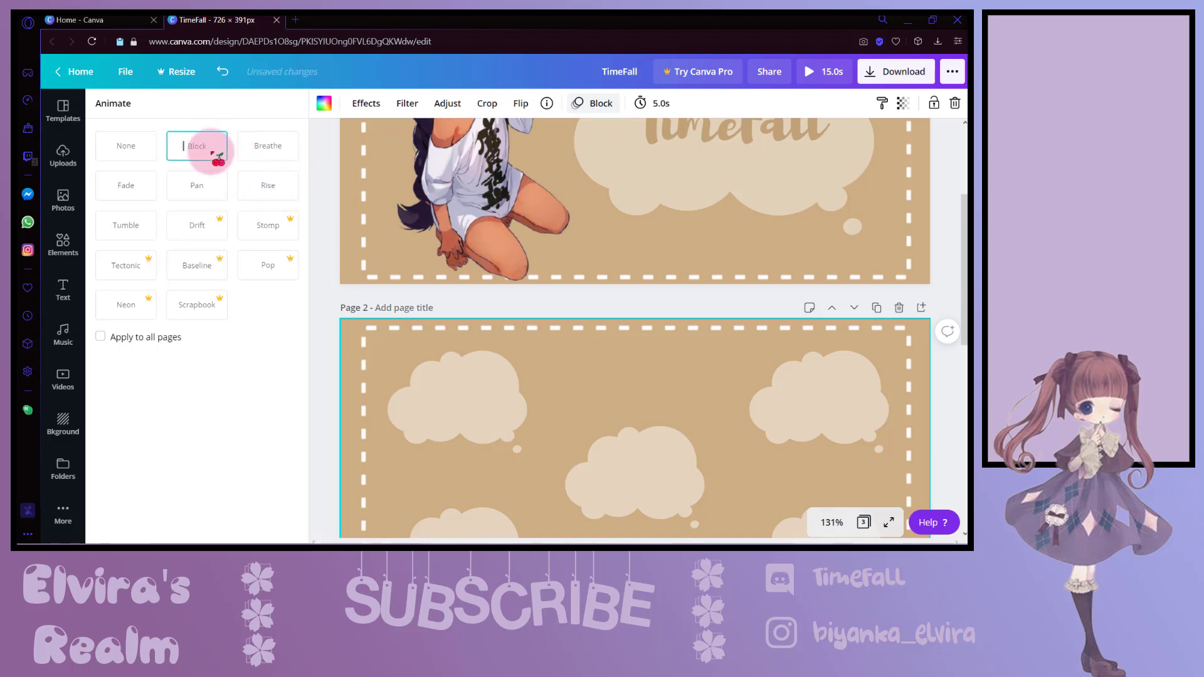
- Give page 3 the Tumble animation after trying Fade, then recheck page 1's Pan
scroll(565, 382, down, 3)
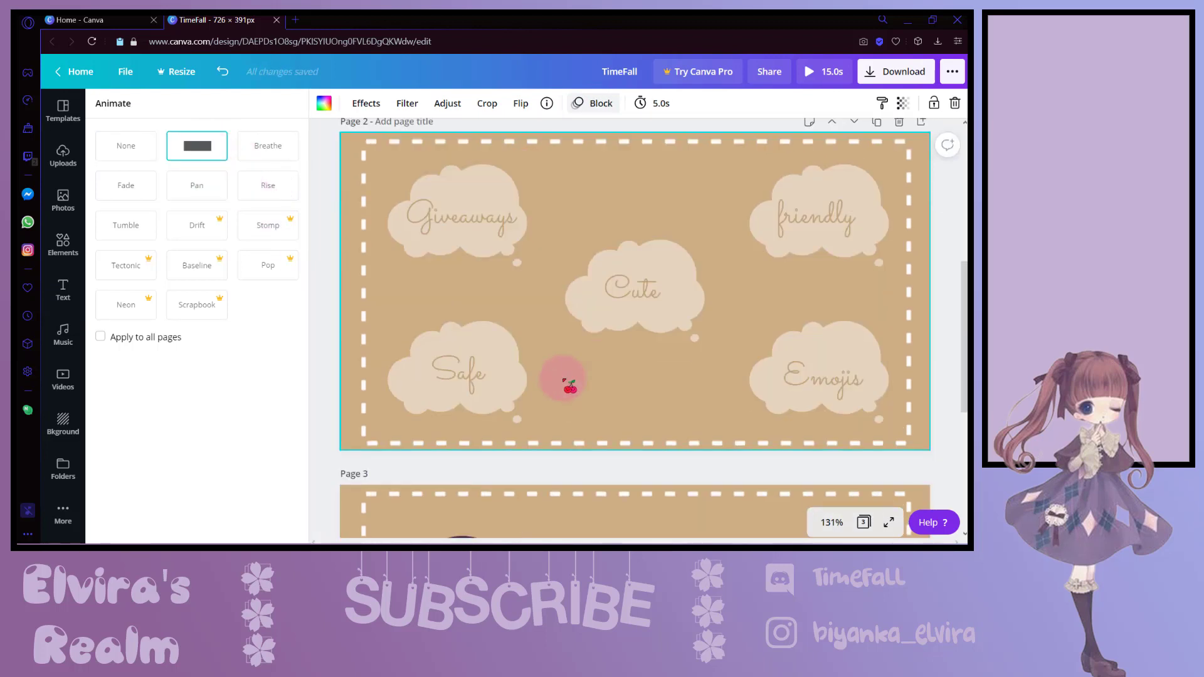
scroll(565, 381, down, 1)
scroll(568, 382, down, 2)
click(568, 351)
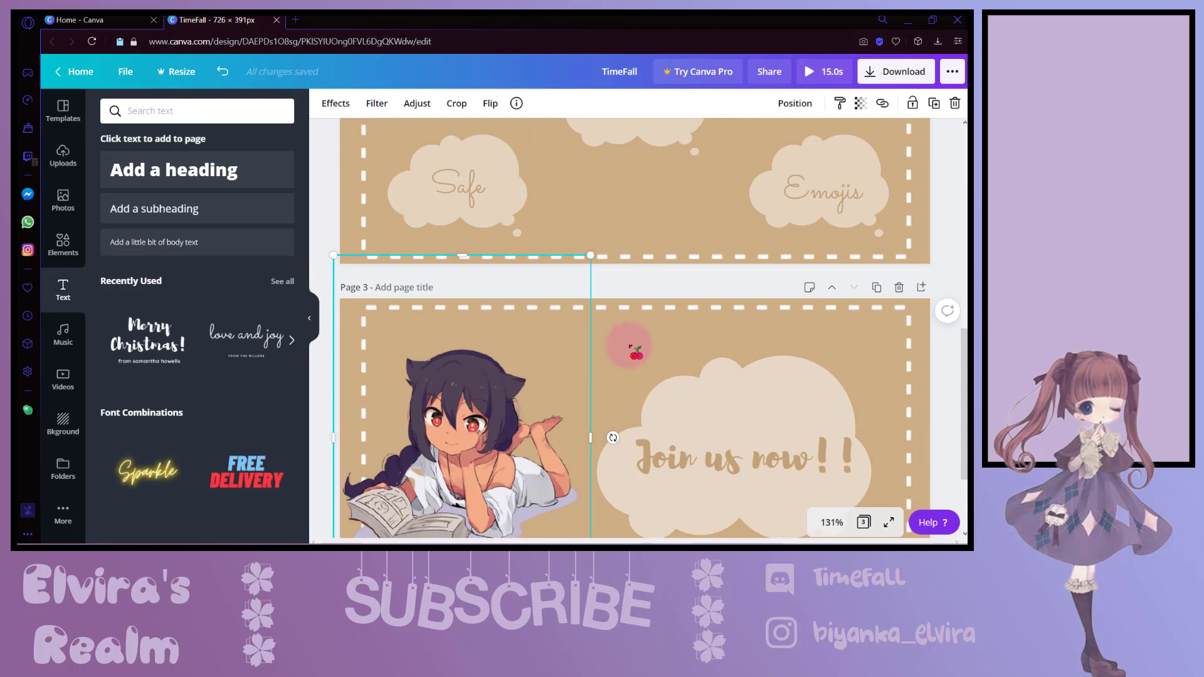
click(630, 346)
click(590, 108)
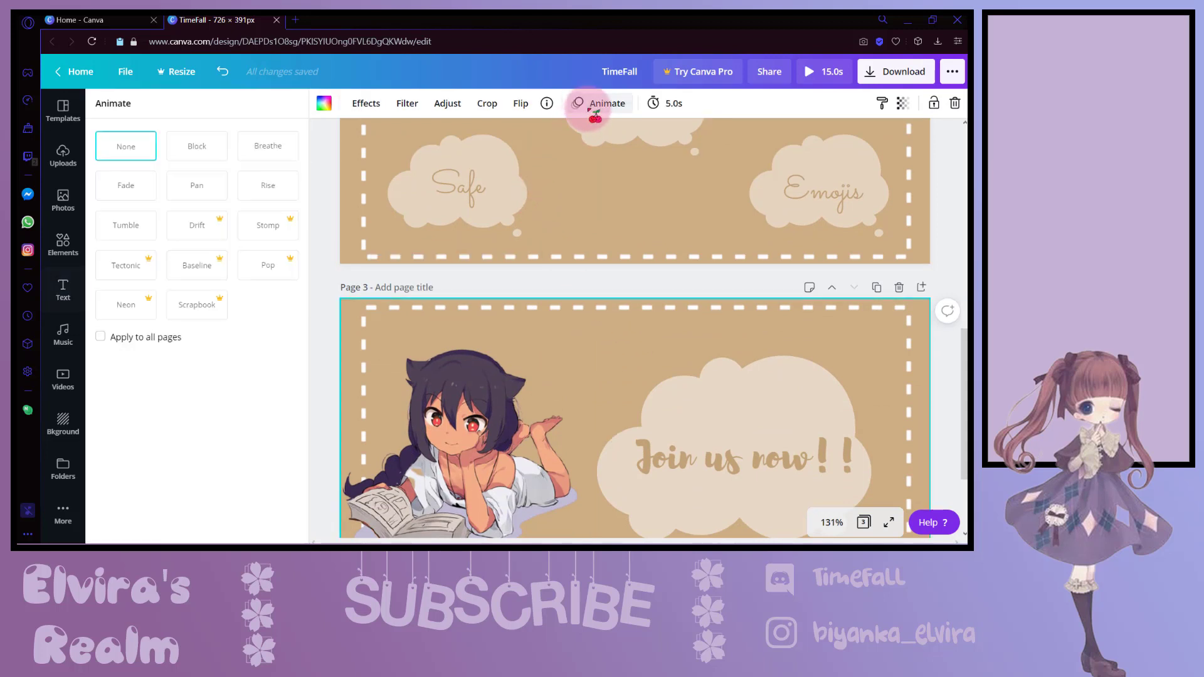
click(124, 194)
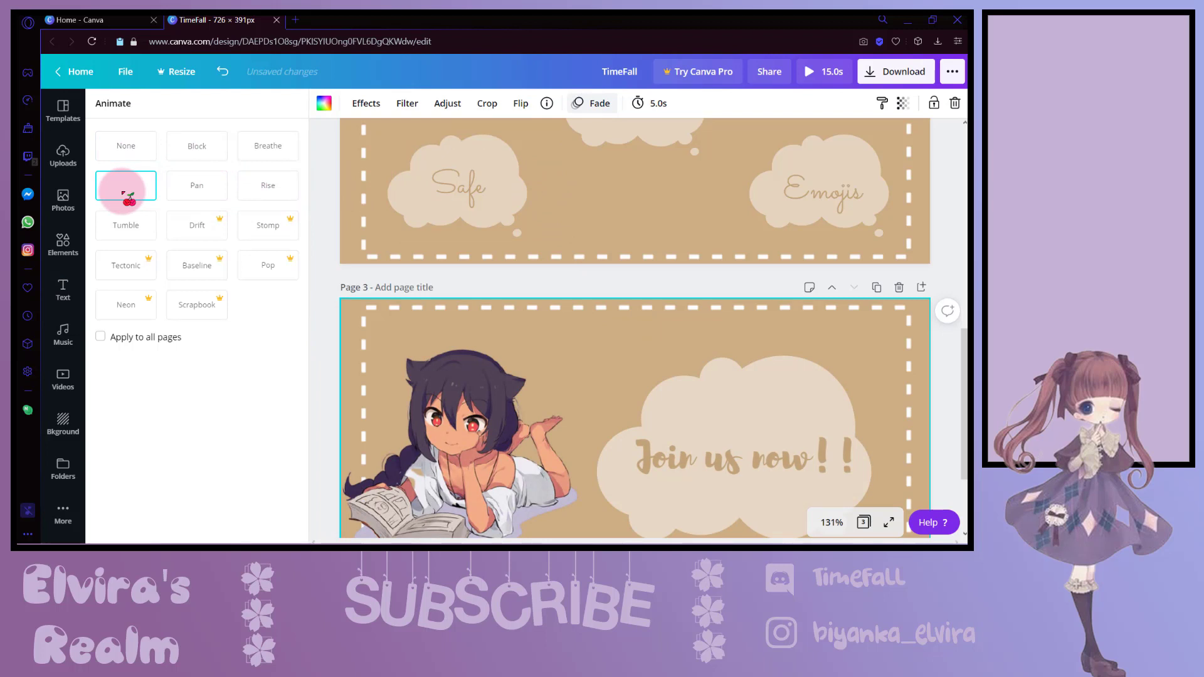
click(131, 230)
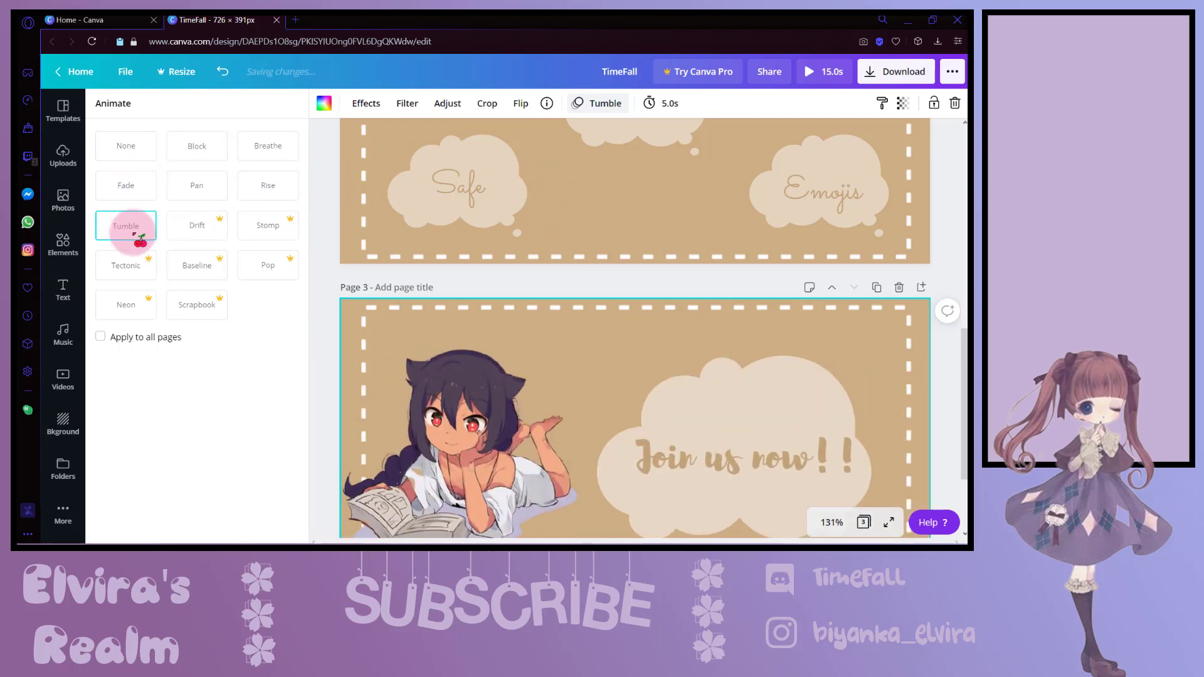
scroll(701, 373, up, 10)
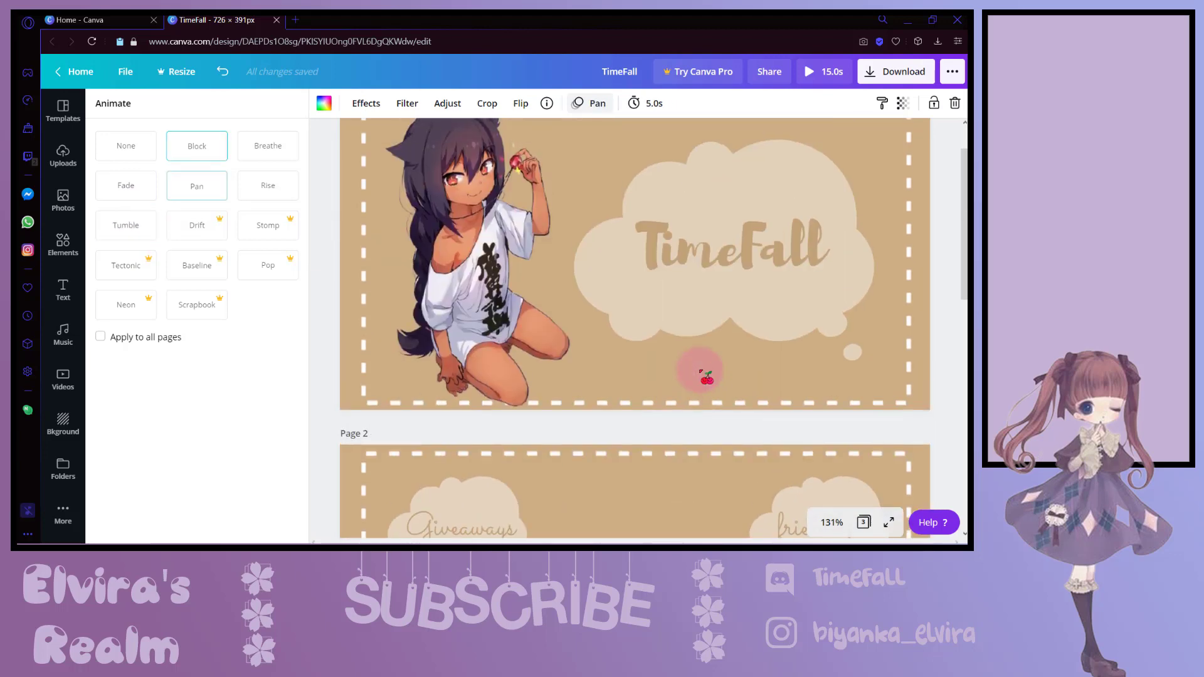
click(701, 374)
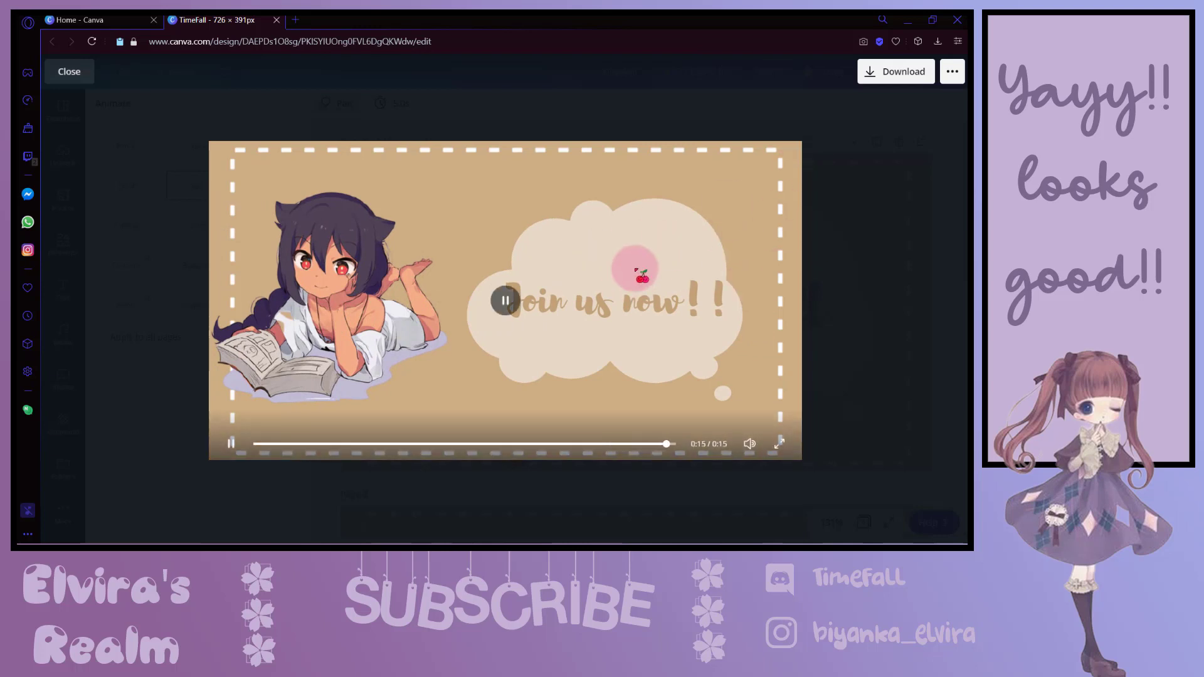
- Download the design as MP4, saving TimeFall (2).mp4 to the Desktop, and close the follow-up popup
click(890, 81)
click(825, 242)
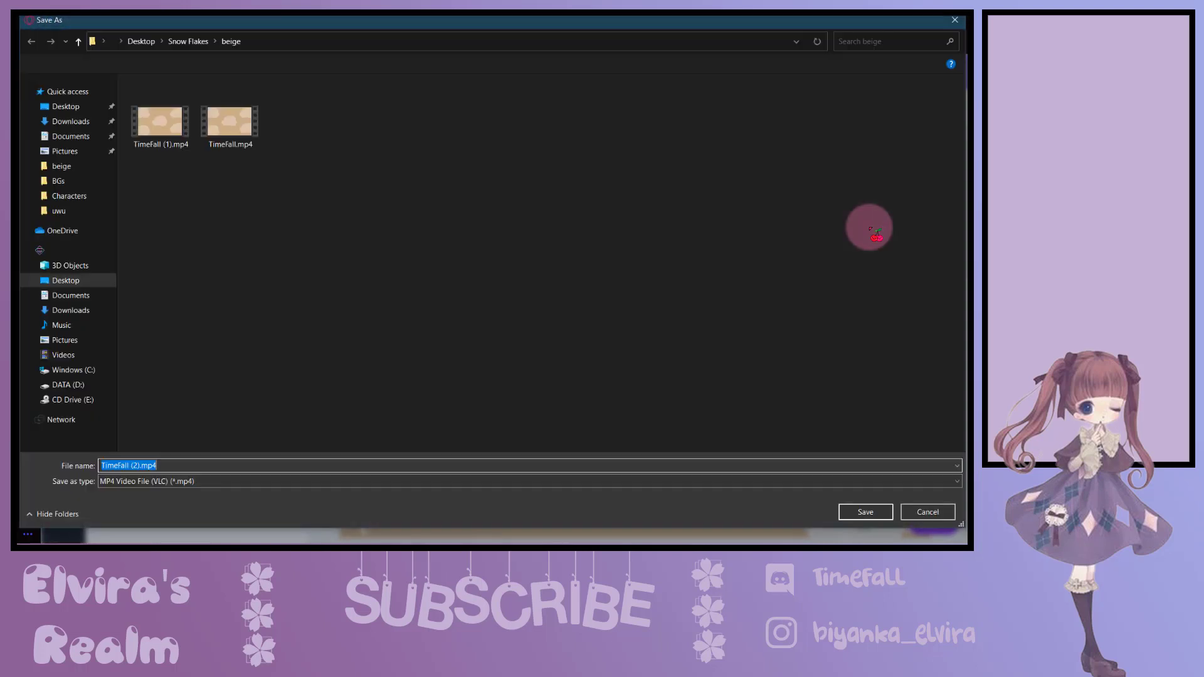
click(82, 106)
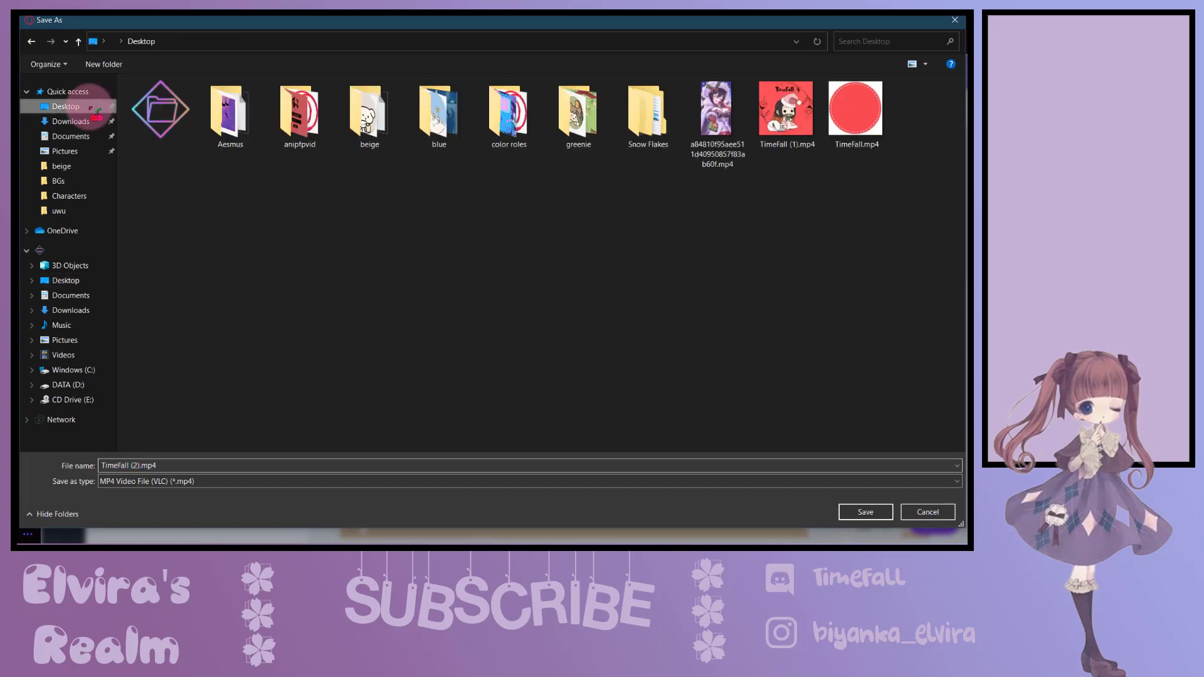
click(190, 464)
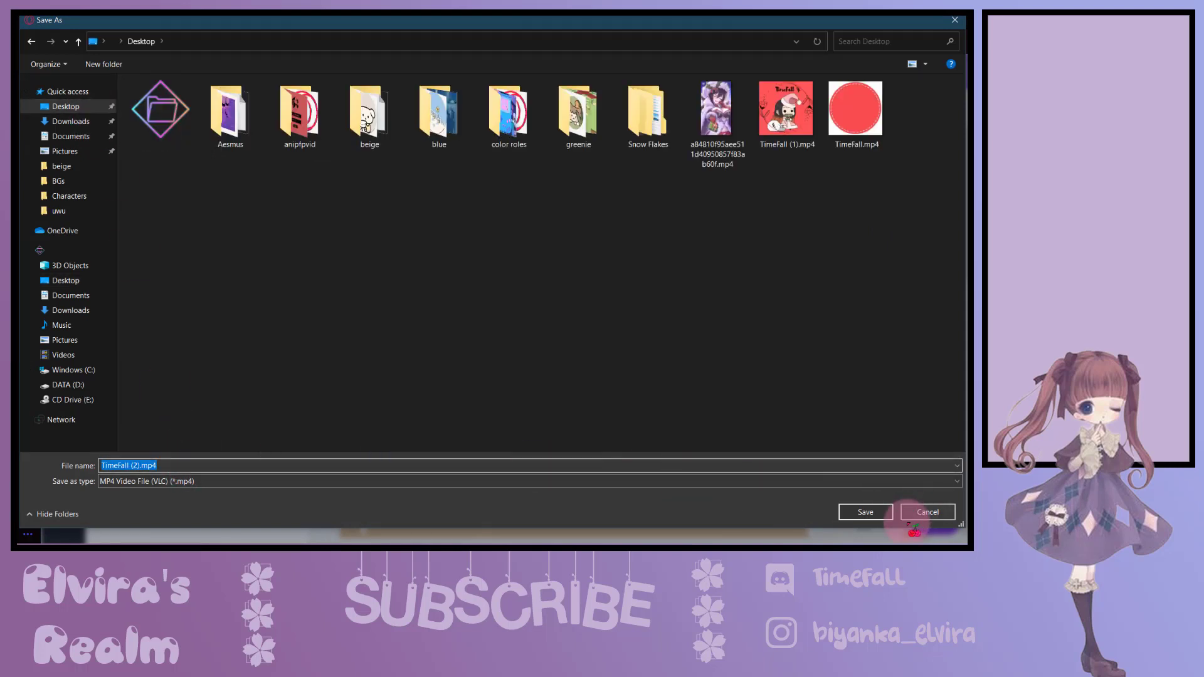
click(874, 514)
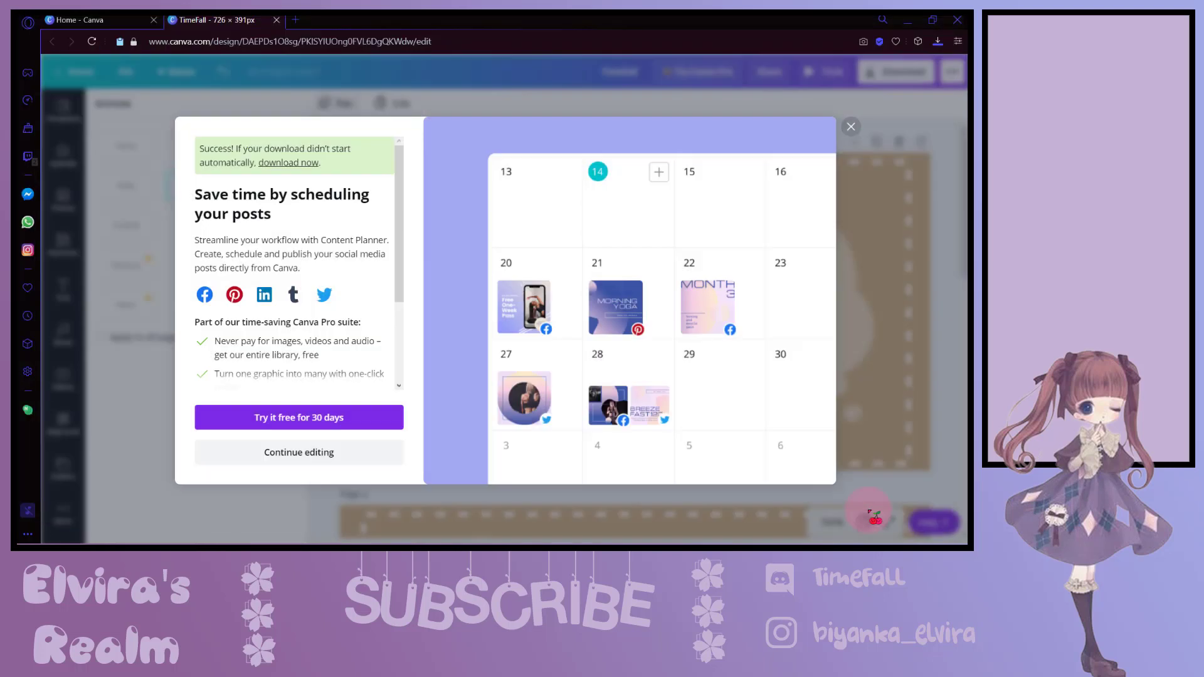
click(853, 127)
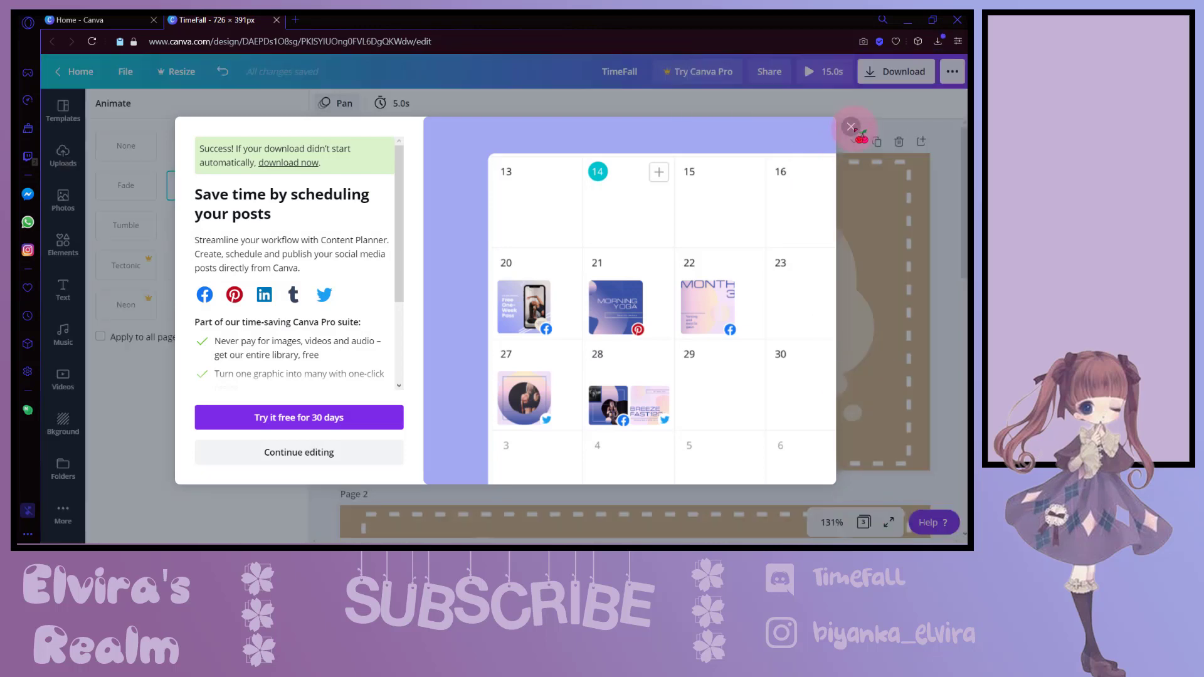
- Search 'ezgif mp4 to gif' in a new tab and open EZGIF's Video to GIF converter
click(295, 23)
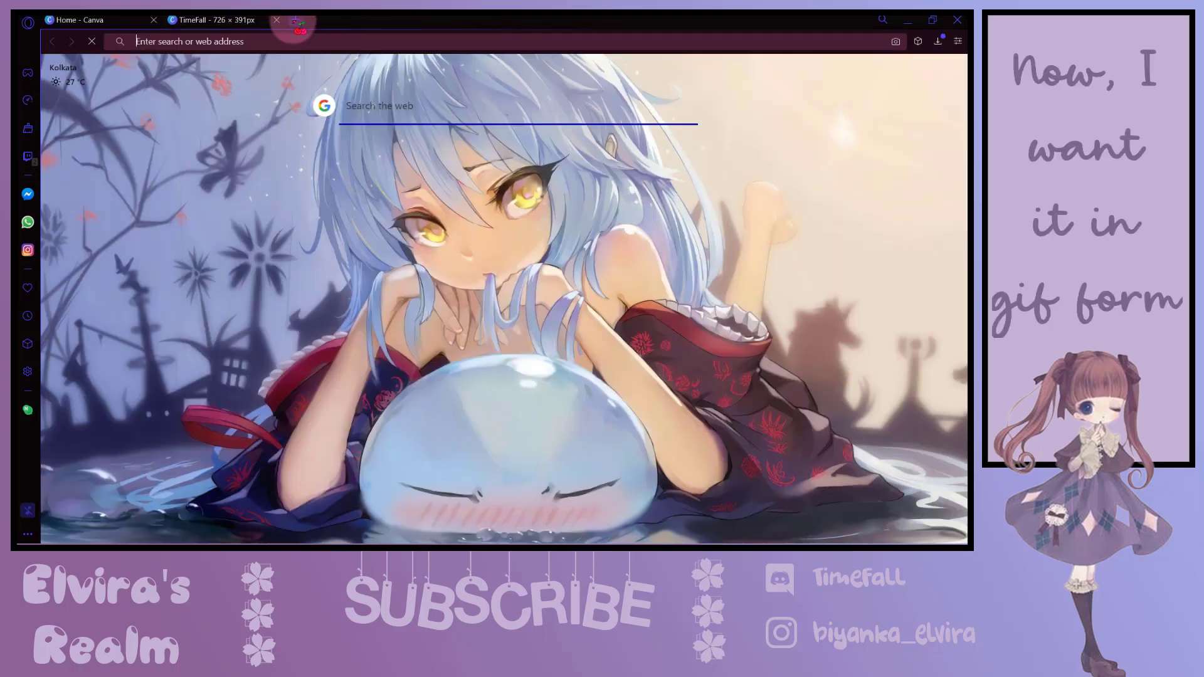
click(385, 102)
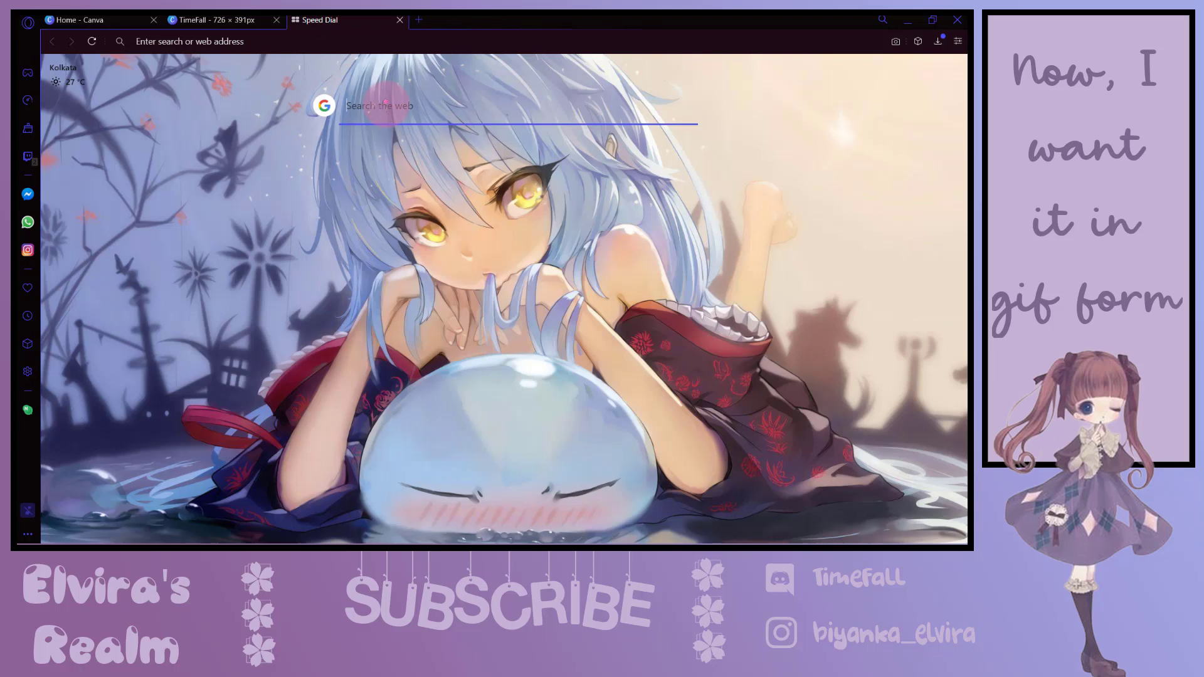
text(ezgif)
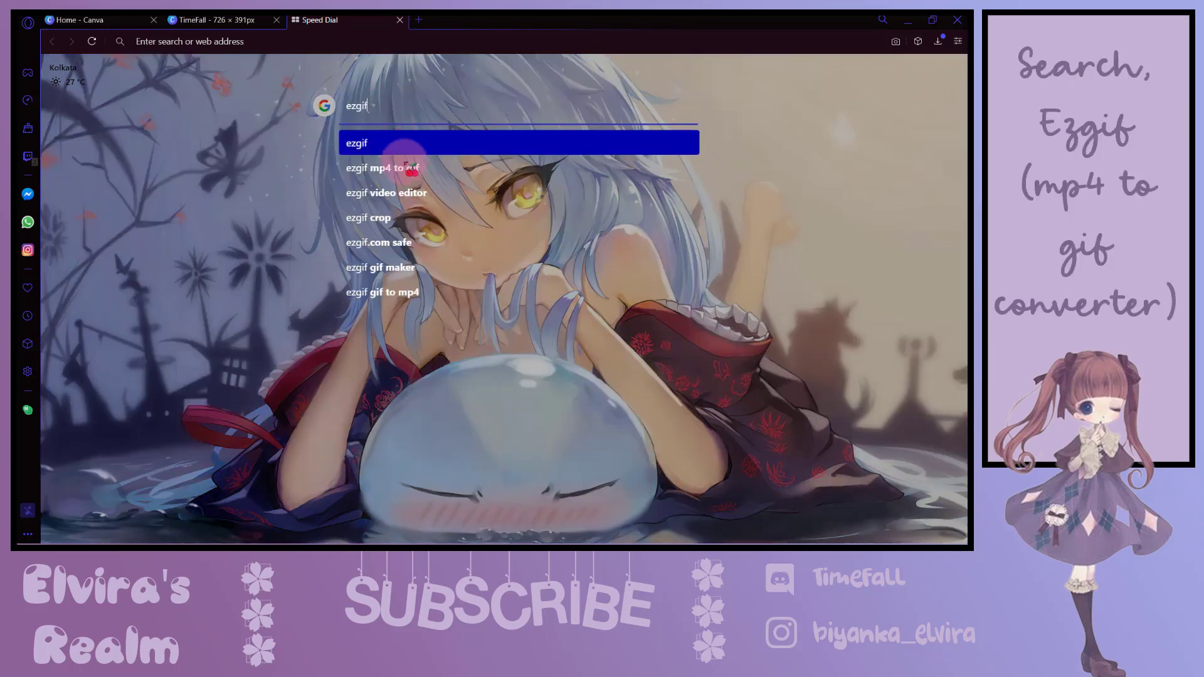
click(395, 145)
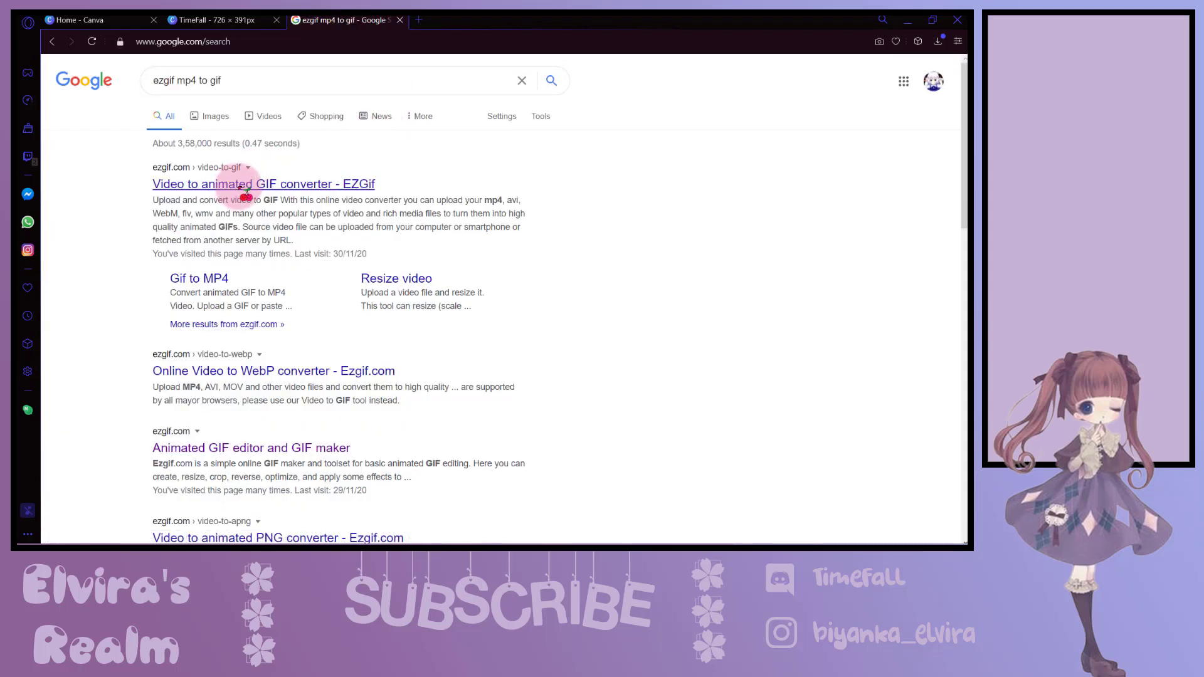
click(237, 188)
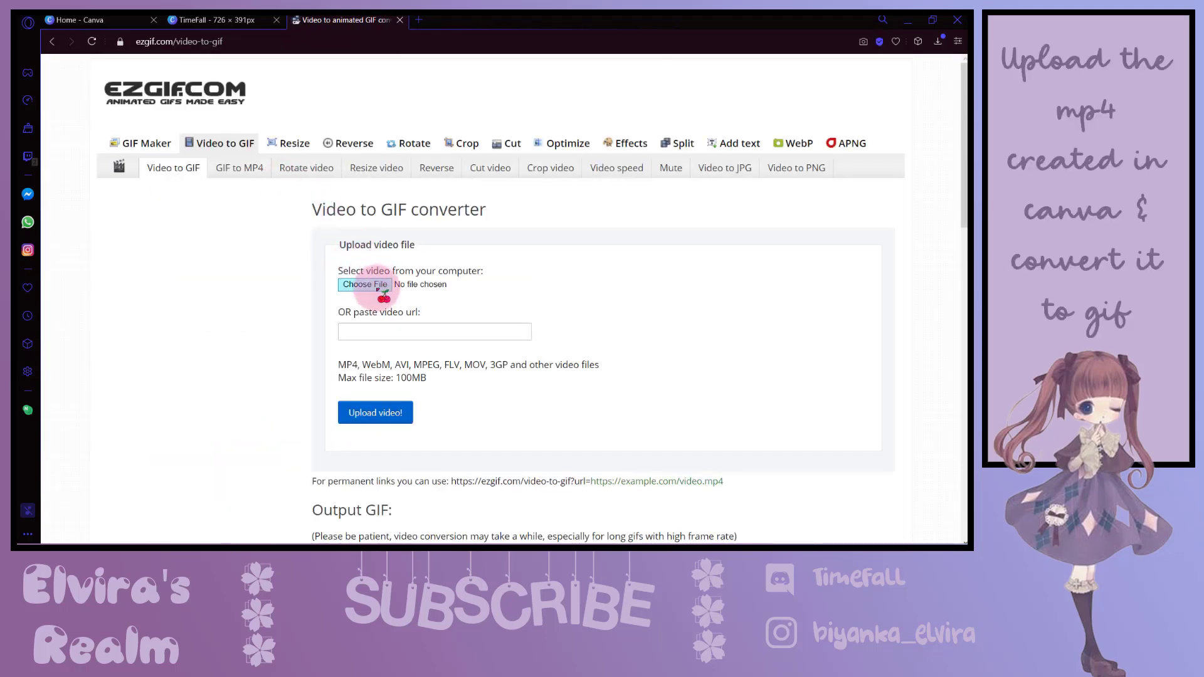
- Upload TimeFall (2).mp4 to EZGIF and convert it into a 600×322 animated GIF
click(365, 285)
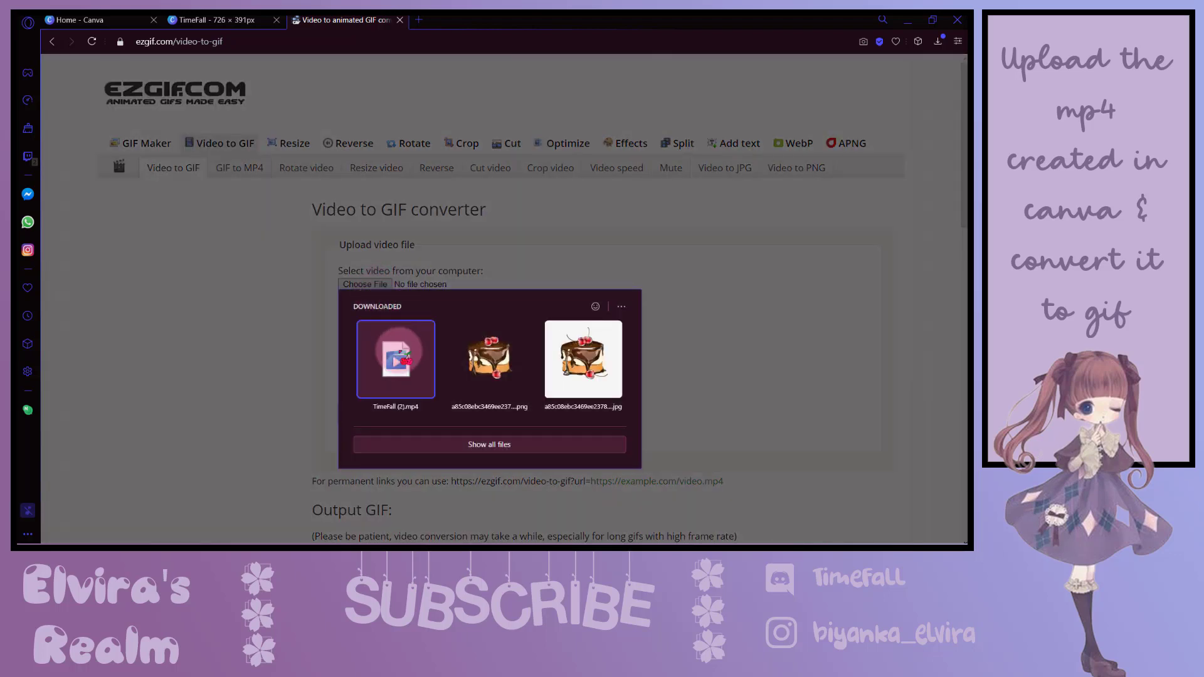
click(395, 361)
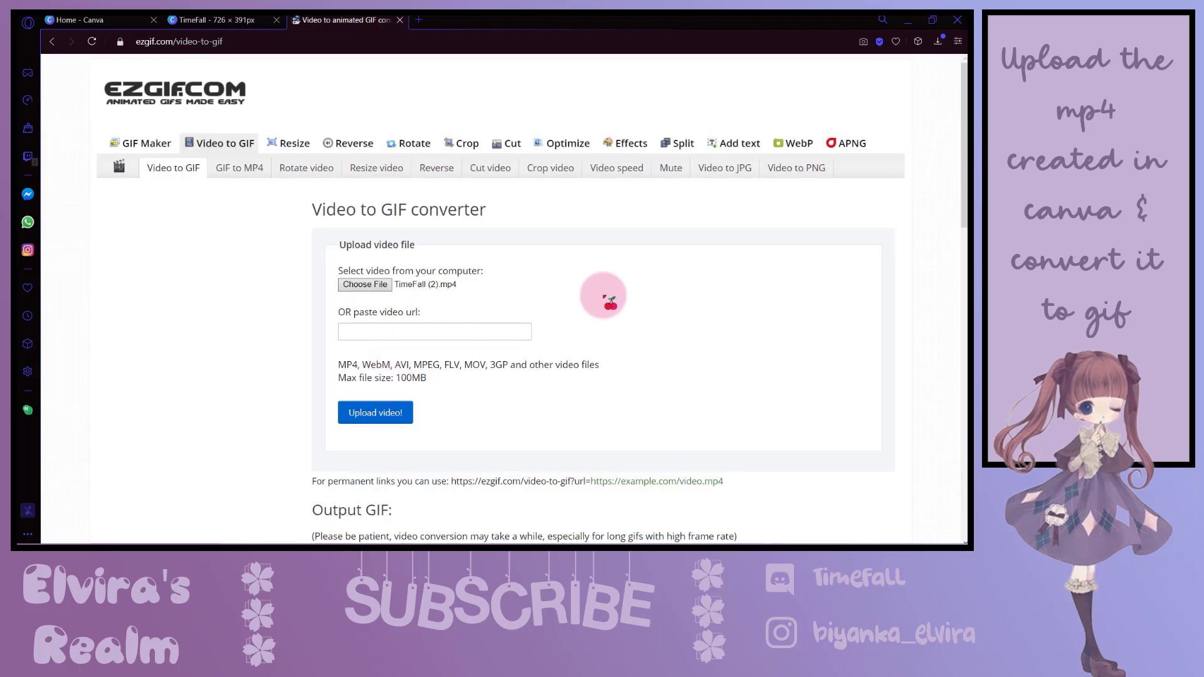
scroll(635, 287, down, 2)
scroll(640, 283, down, 2)
scroll(517, 358, up, 2)
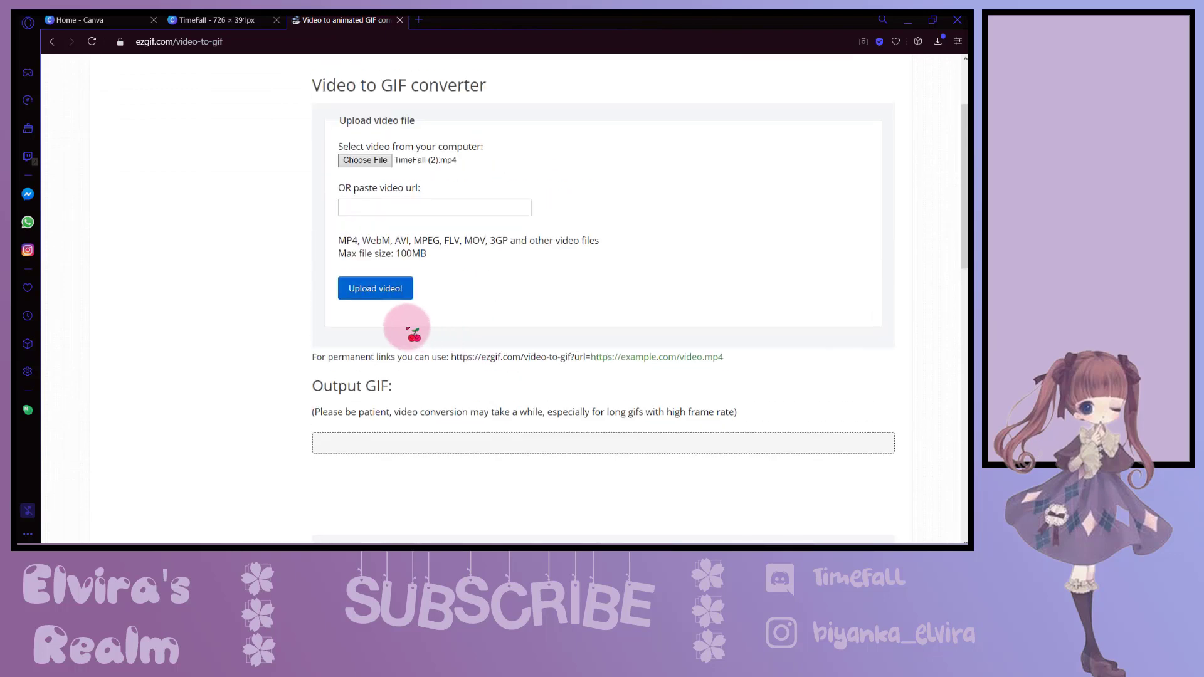
click(377, 290)
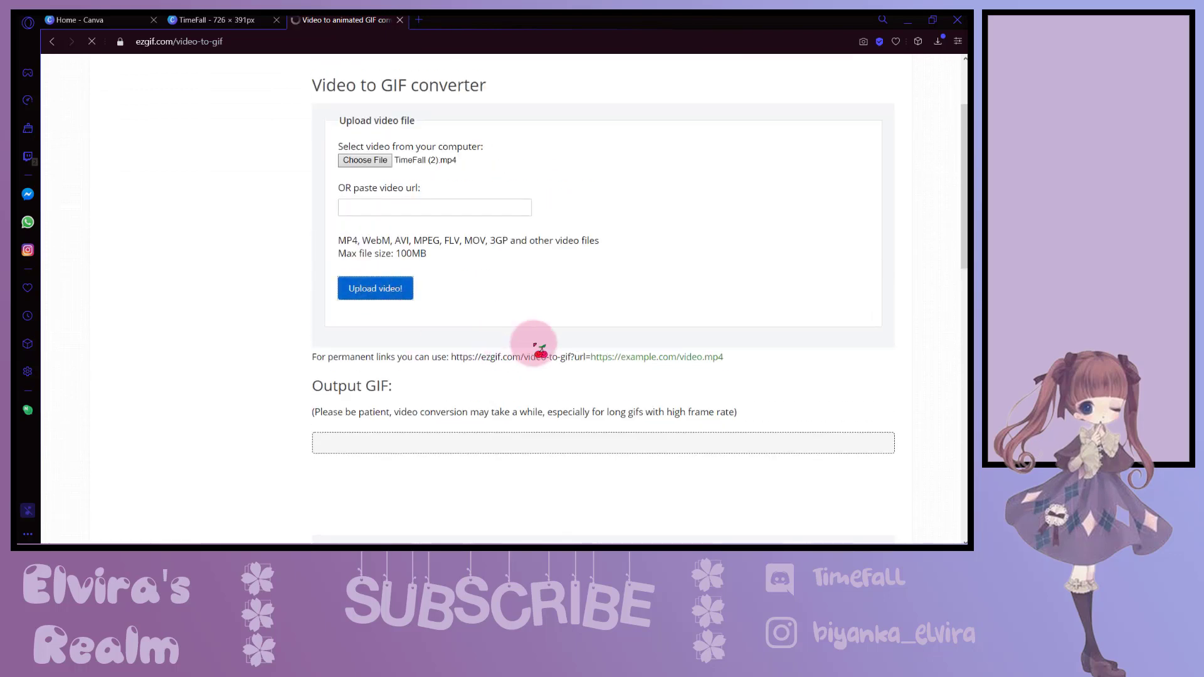
scroll(541, 351, down, 2)
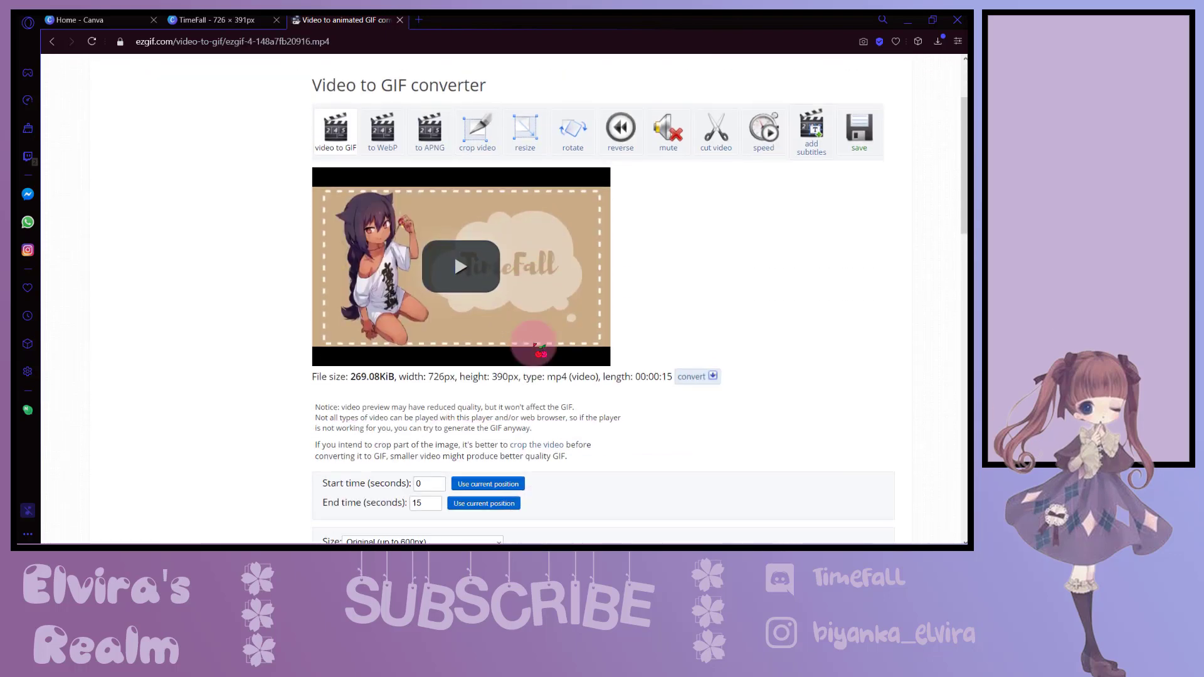
scroll(530, 345, down, 2)
scroll(596, 290, down, 2)
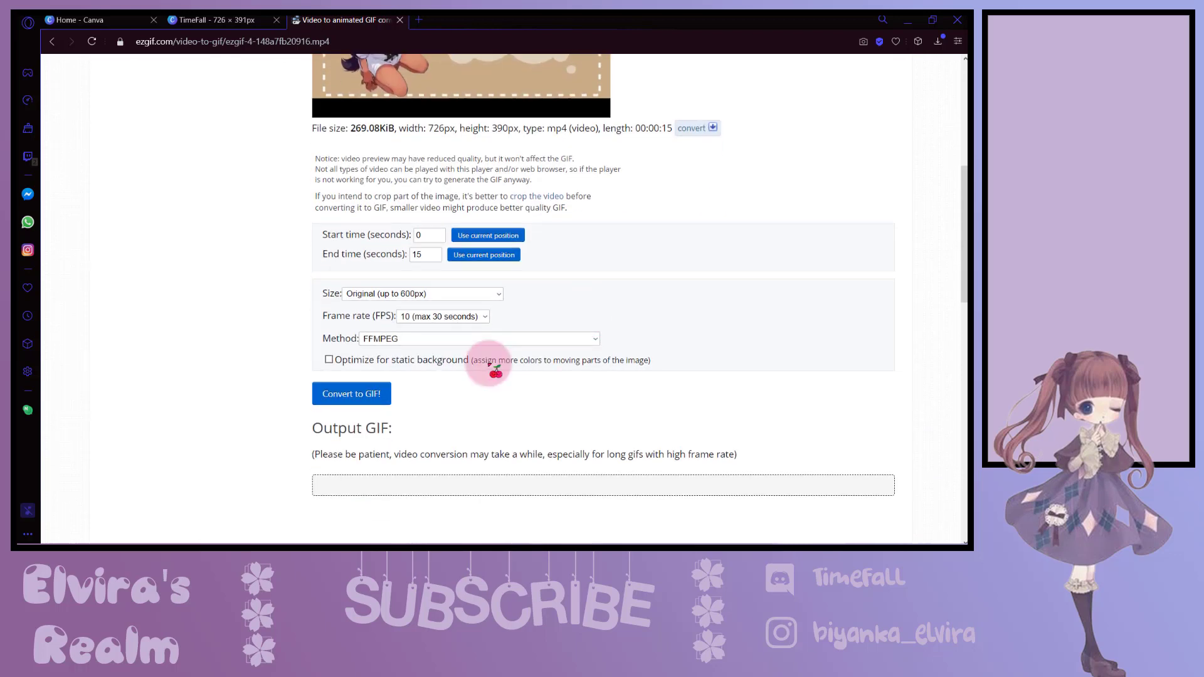
click(352, 402)
scroll(535, 357, down, 3)
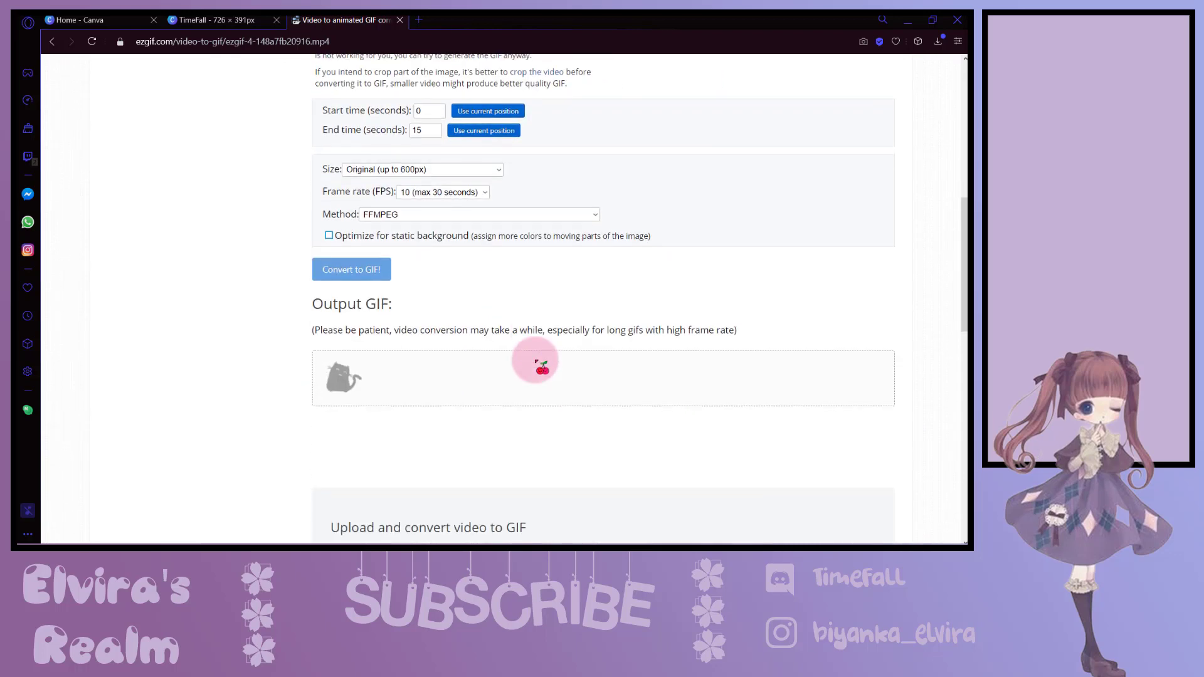
scroll(537, 362, down, 2)
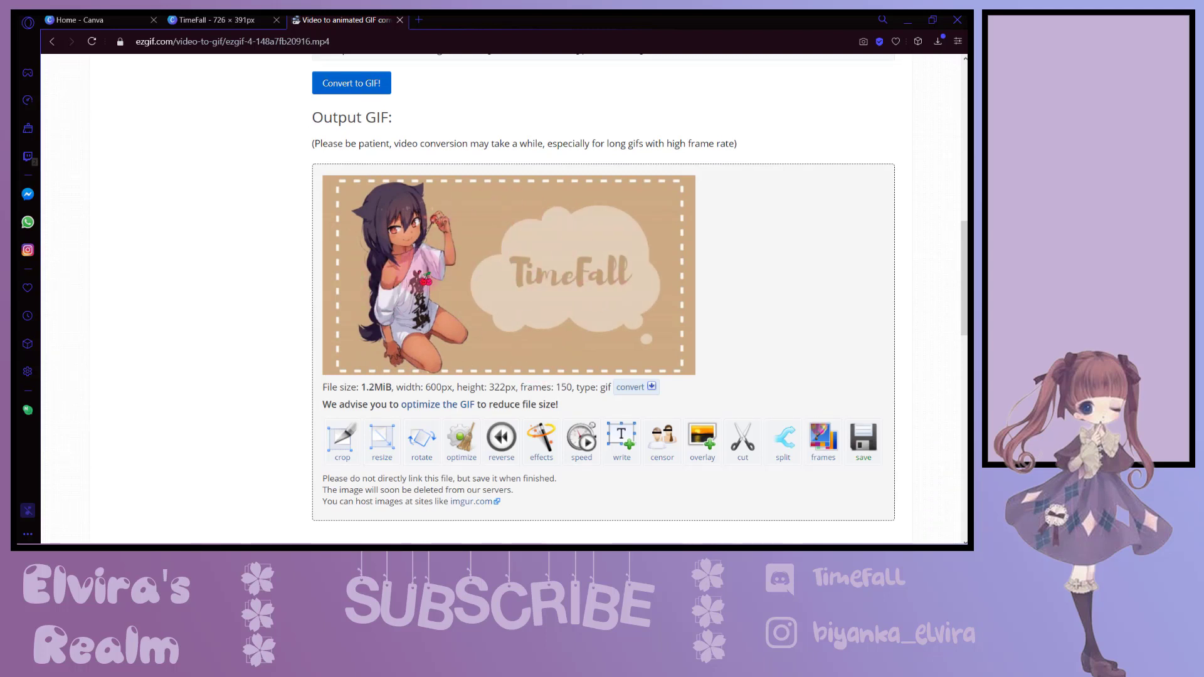
- Save the converted GIF to the Desktop and copy its image address
right_click(491, 265)
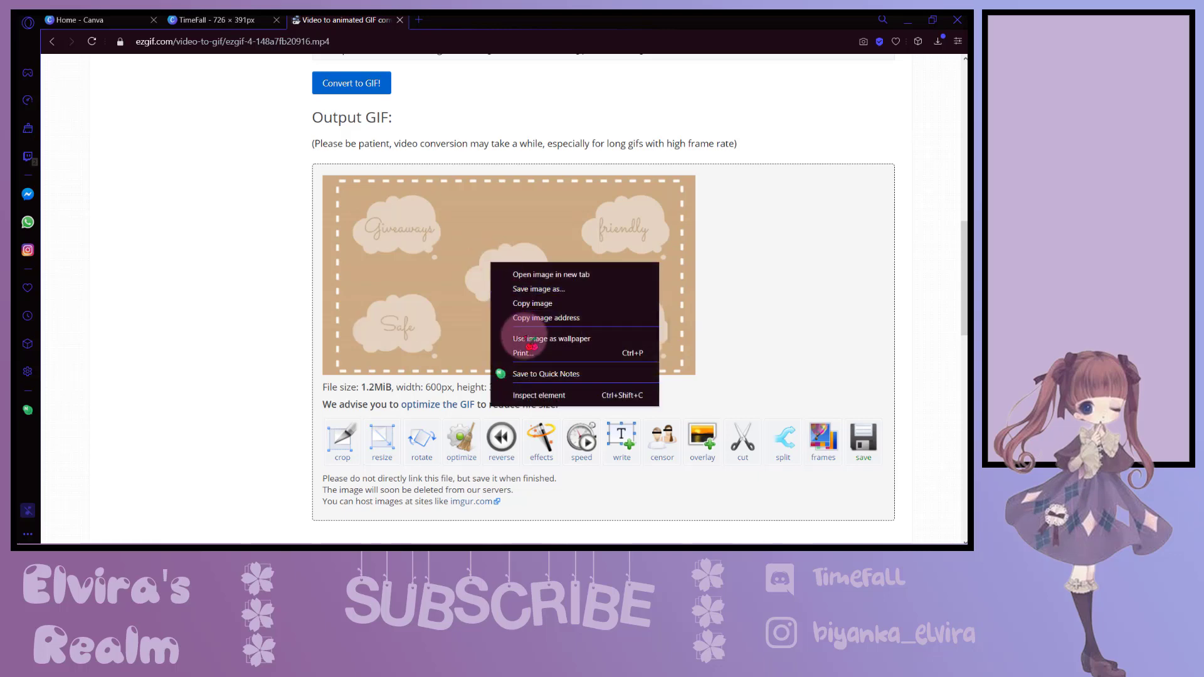
click(540, 288)
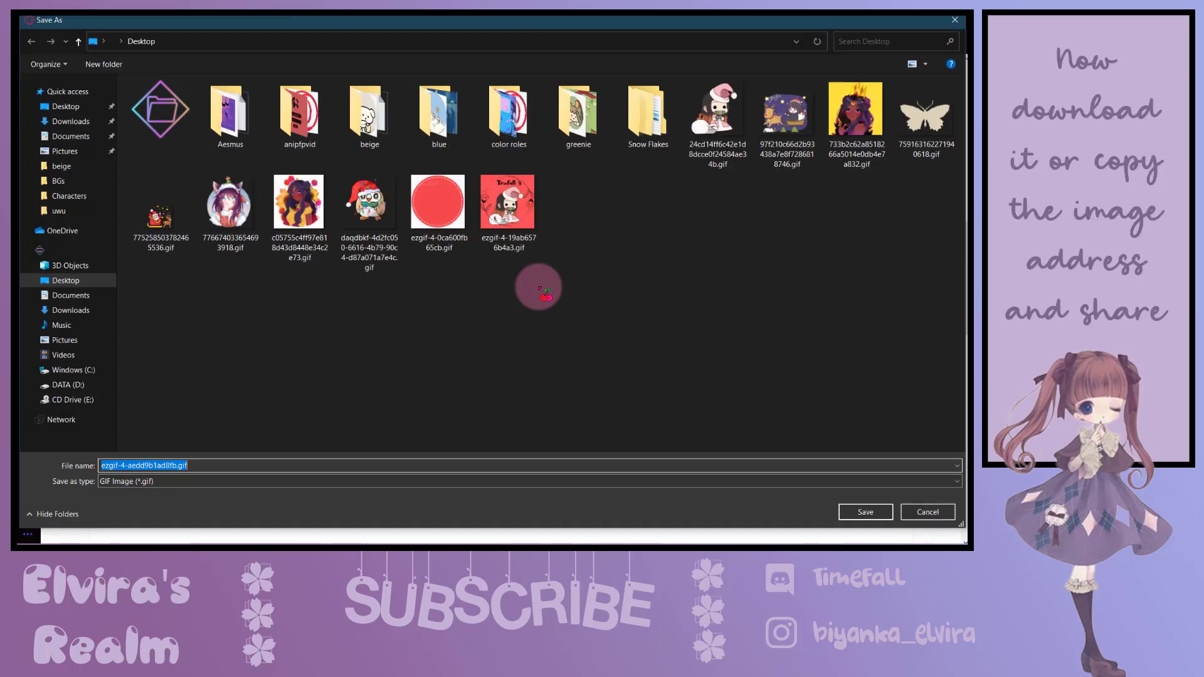
click(878, 518)
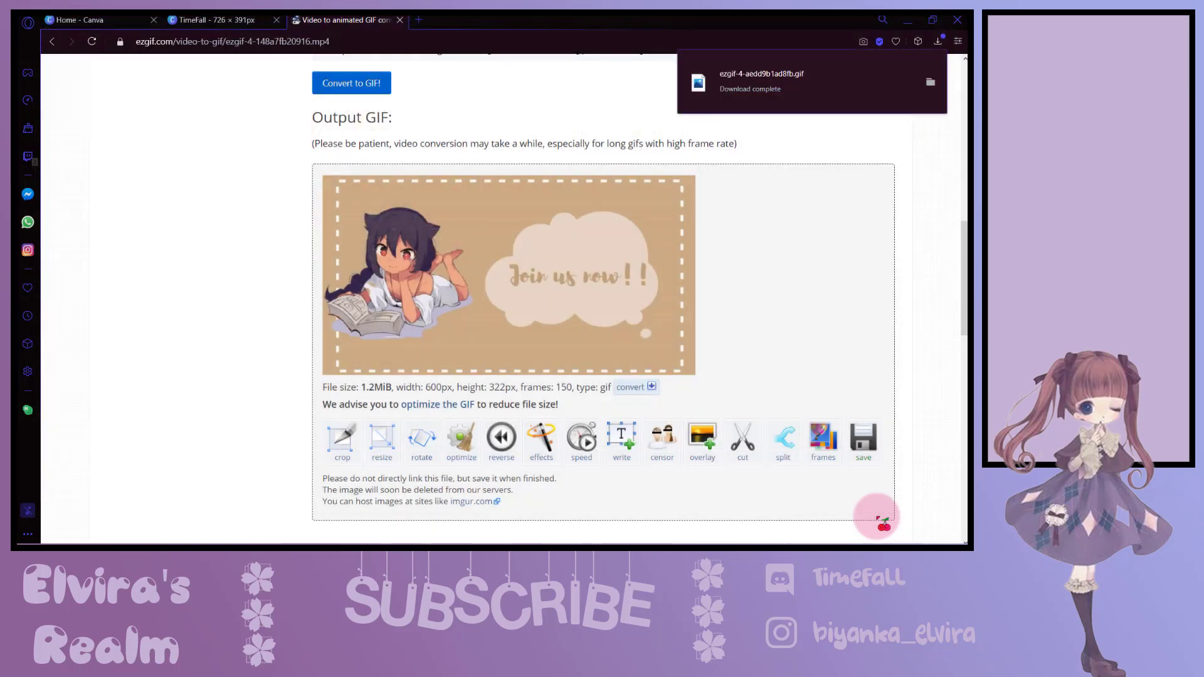
right_click(487, 261)
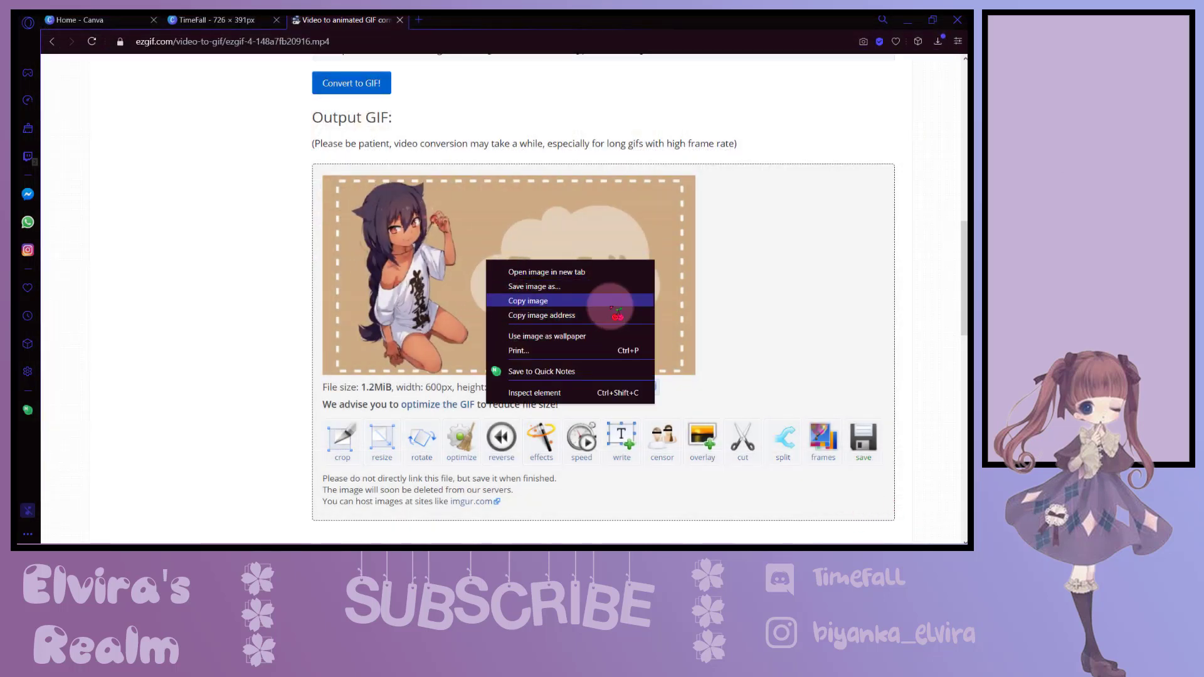
click(577, 315)
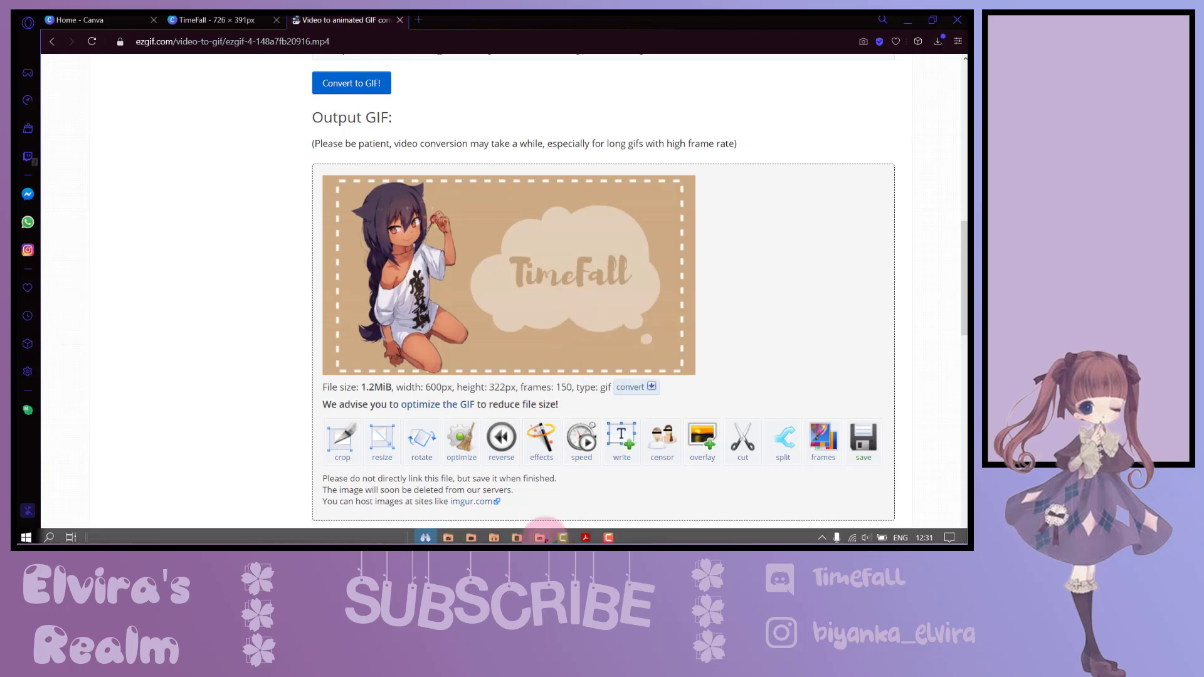
- Paste the ezgif GIF link into Discord's #workshop channel and send it
click(540, 537)
scroll(138, 319, down, 3)
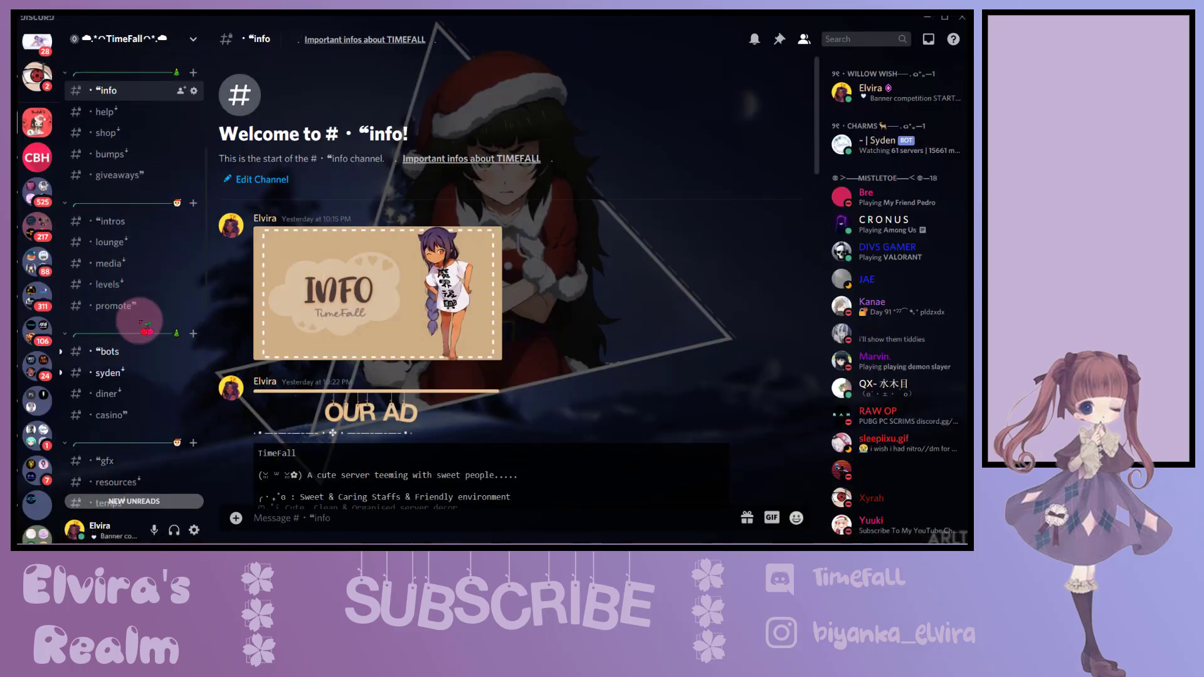
scroll(139, 321, down, 5)
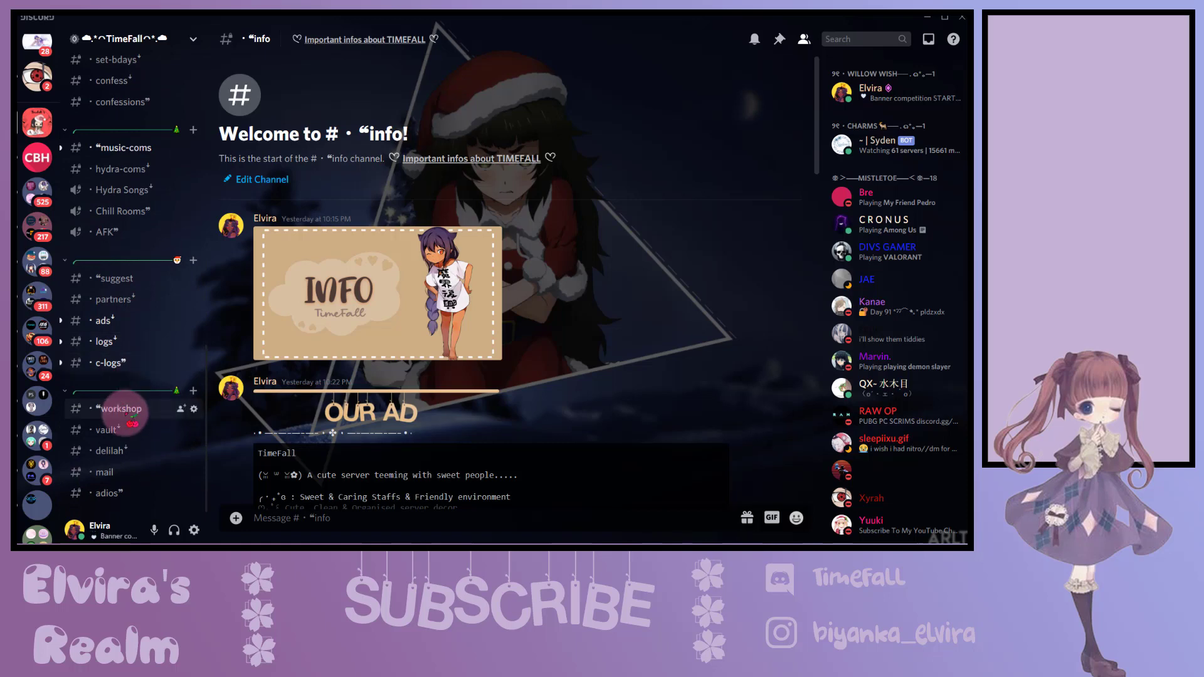
click(126, 408)
right_click(290, 512)
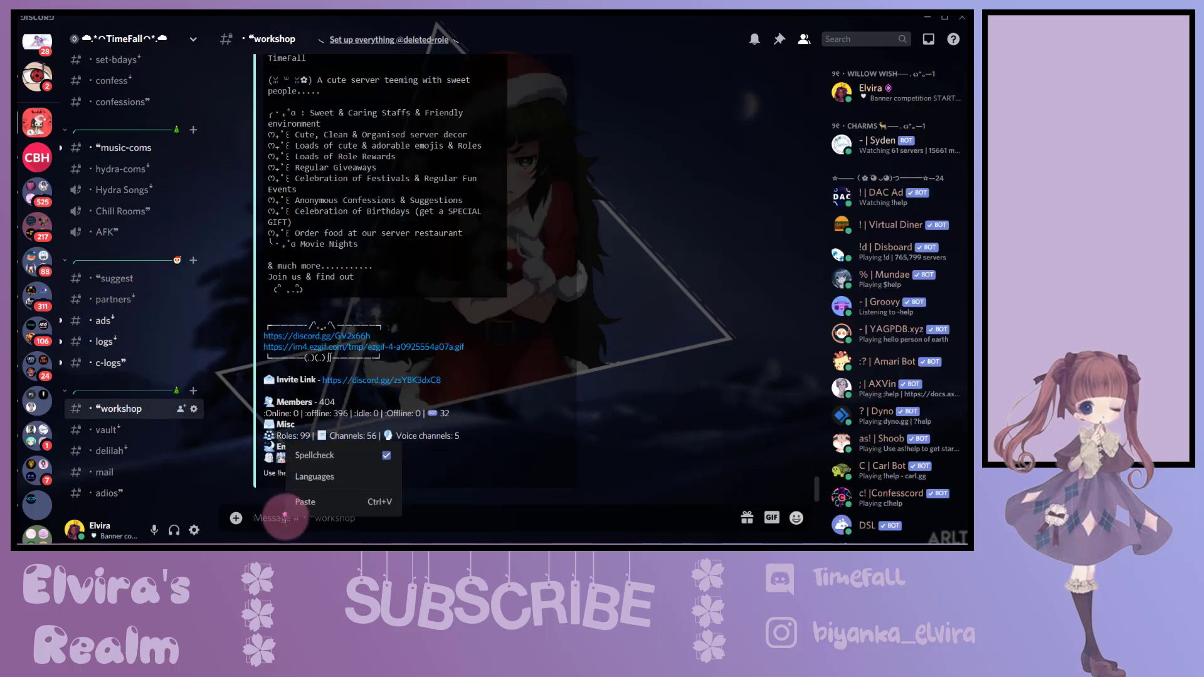
click(320, 502)
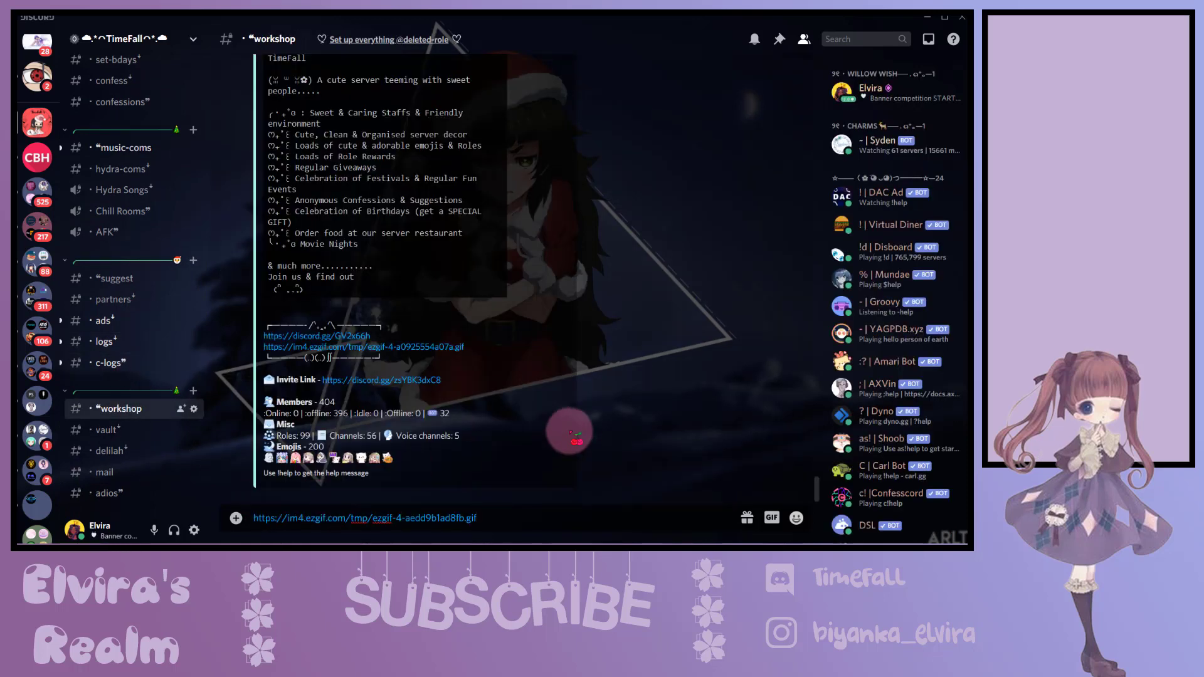
key(Return)
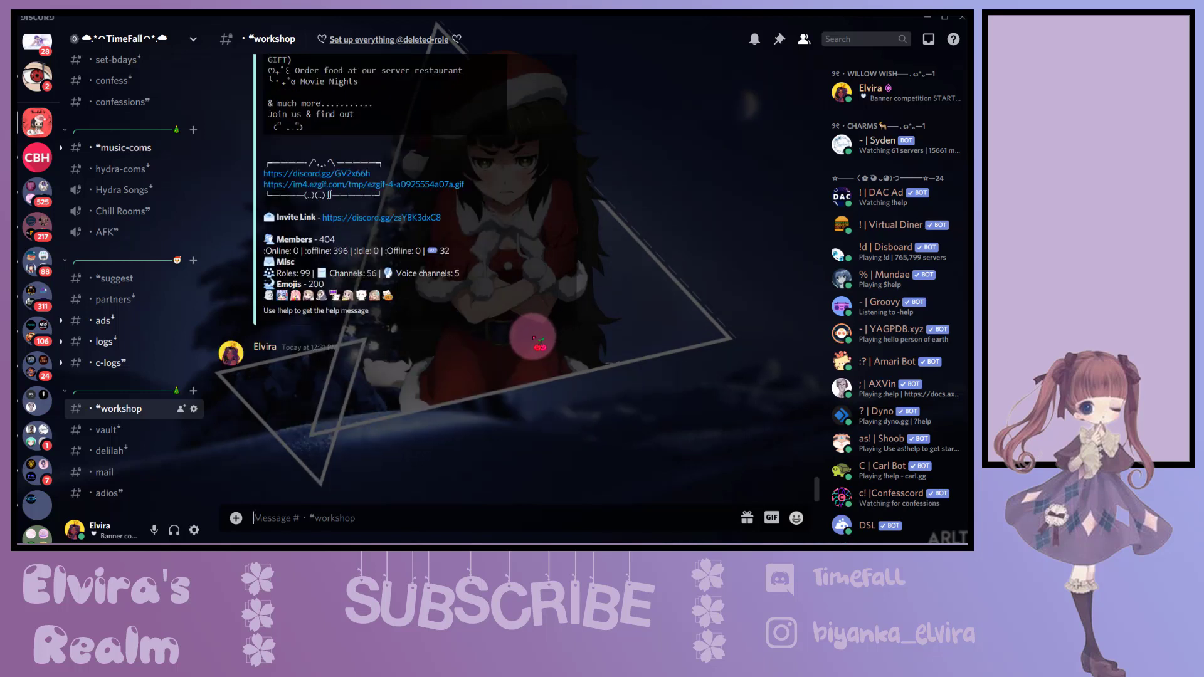
mouse_move(484, 432)
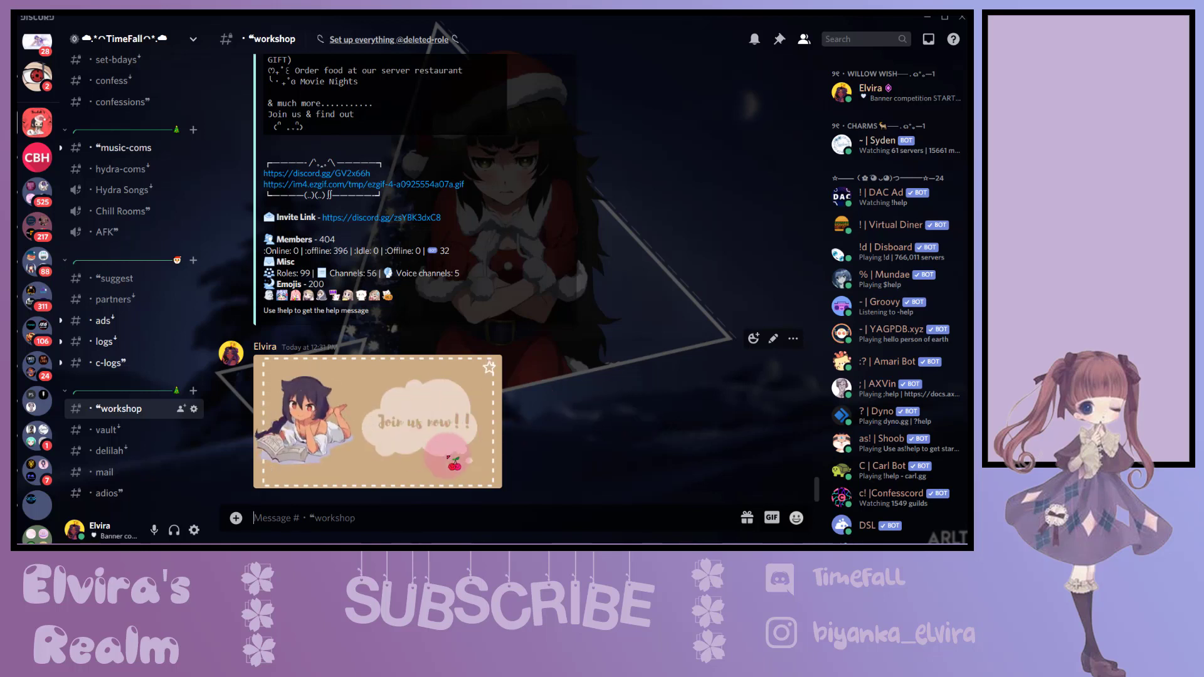
- Read the TimeFall competition post in the #event-info channel
scroll(132, 369, up, 5)
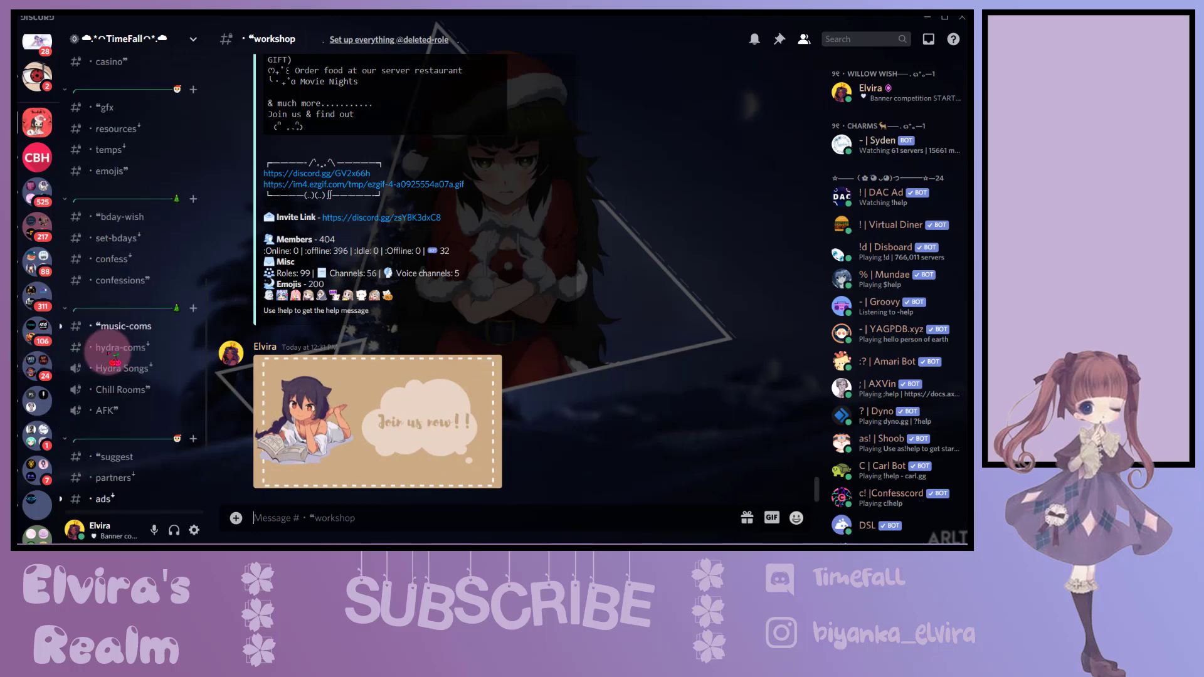
scroll(122, 364, up, 5)
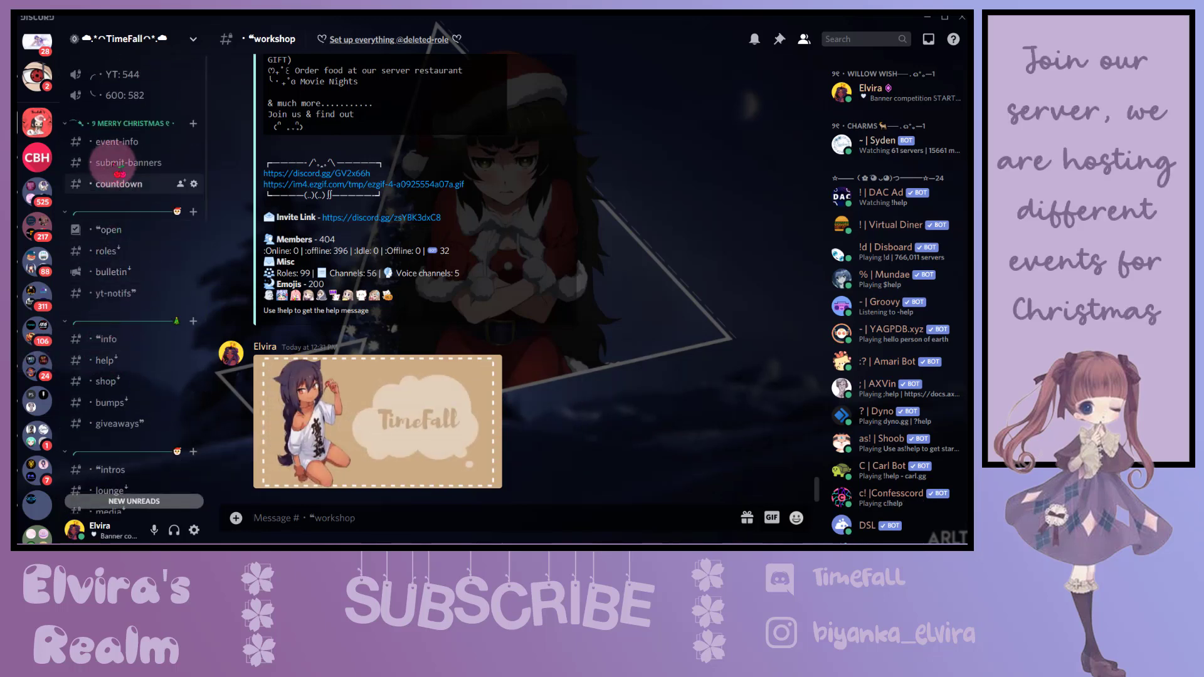
click(115, 143)
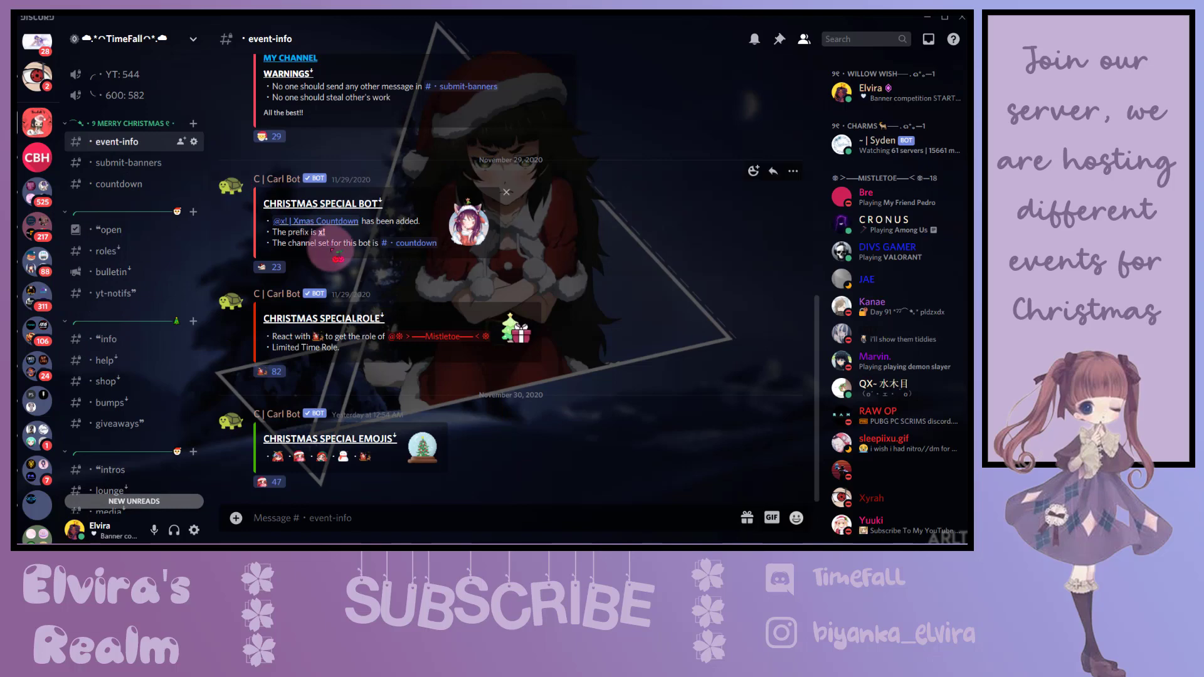
scroll(333, 251, up, 5)
scroll(337, 256, up, 3)
scroll(338, 257, down, 3)
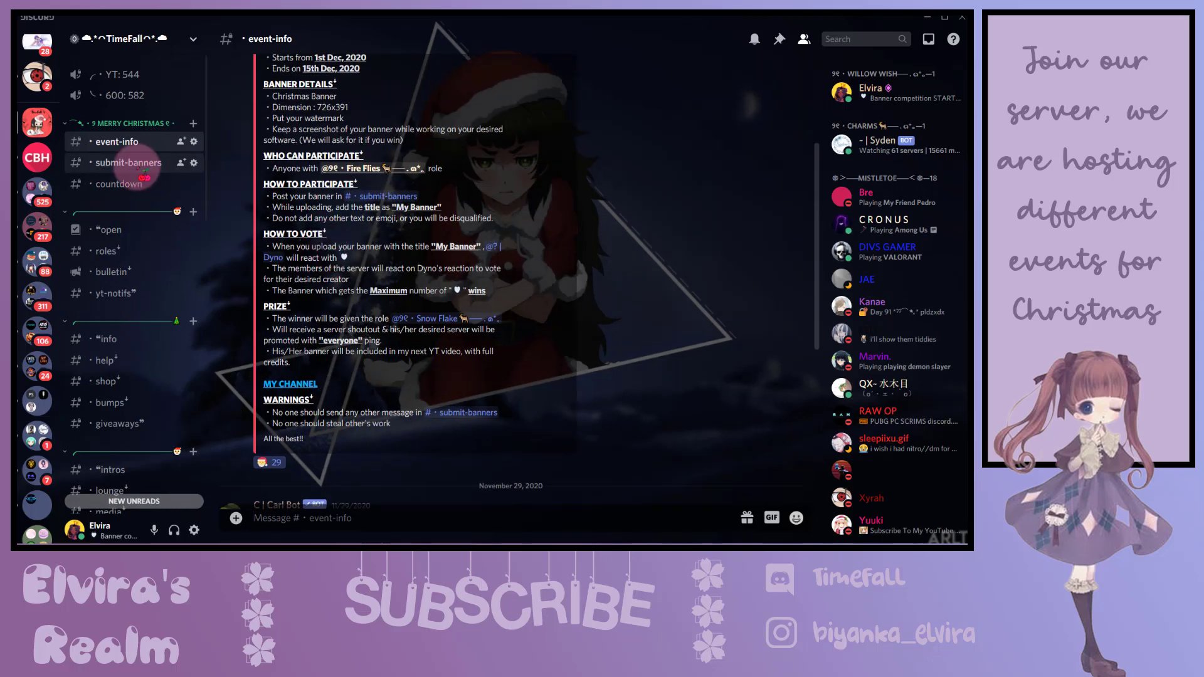
- Scroll through members' competition banners posted in #submit-banners
click(126, 162)
scroll(376, 282, up, 5)
scroll(376, 282, up, 3)
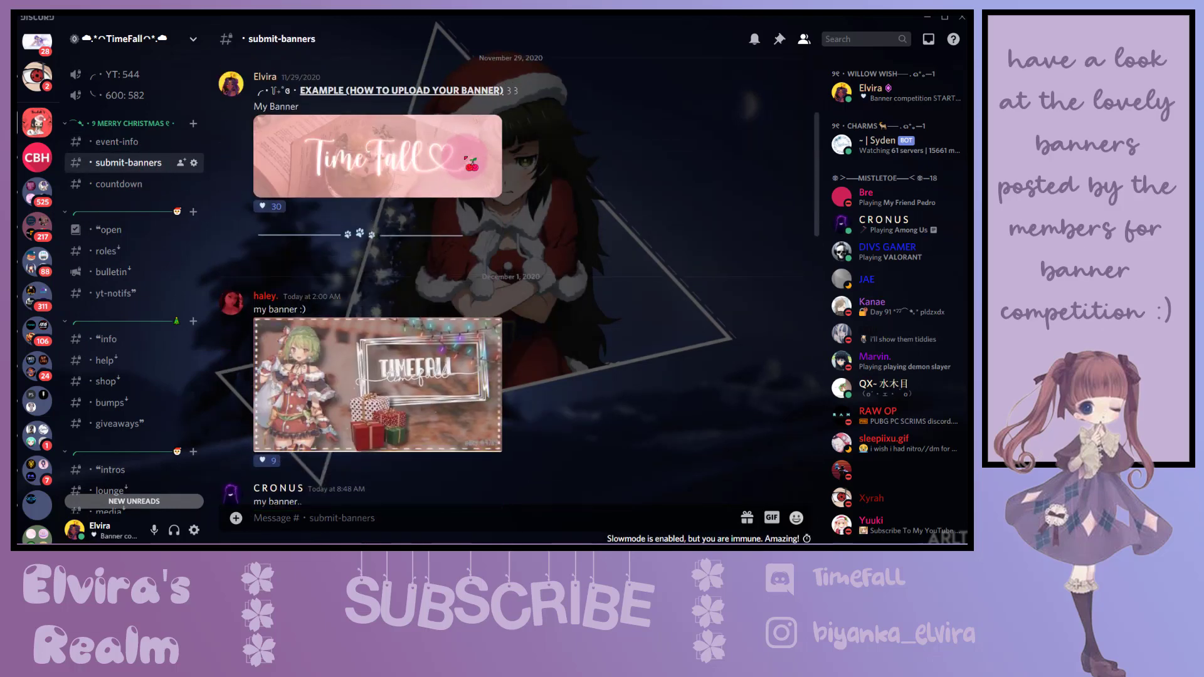
scroll(376, 283, up, 2)
scroll(376, 283, down, 3)
scroll(376, 282, down, 3)
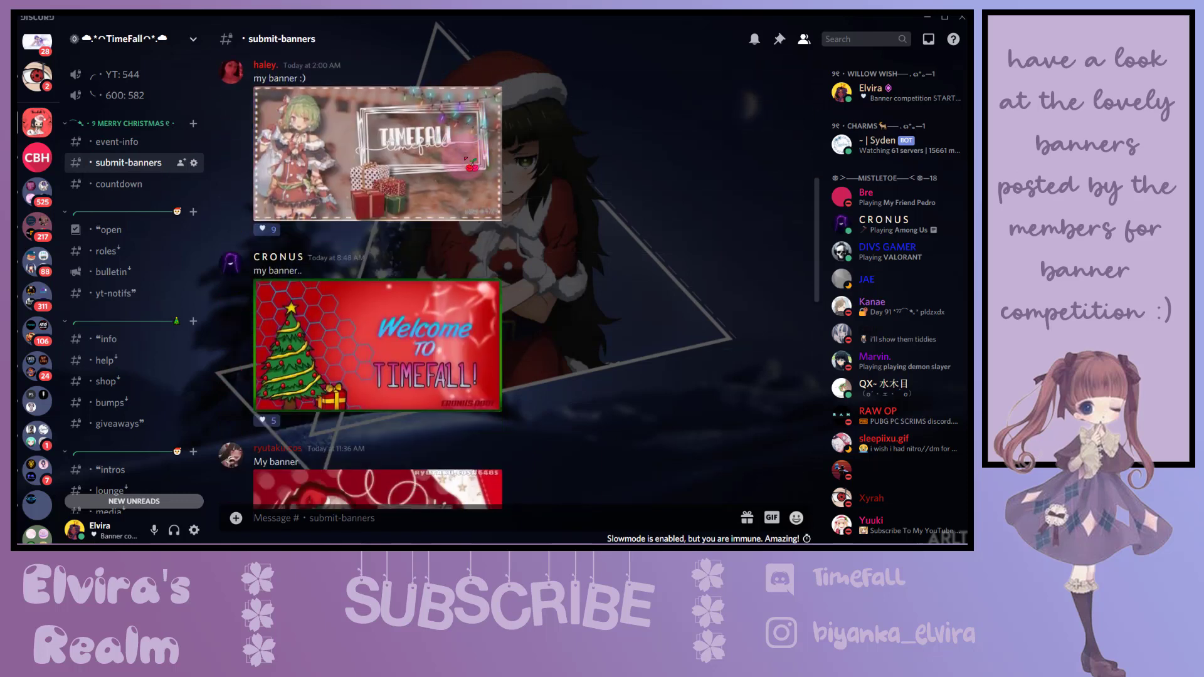
scroll(377, 282, down, 3)
scroll(376, 282, down, 3)
scroll(390, 228, down, 3)
scroll(389, 228, down, 3)
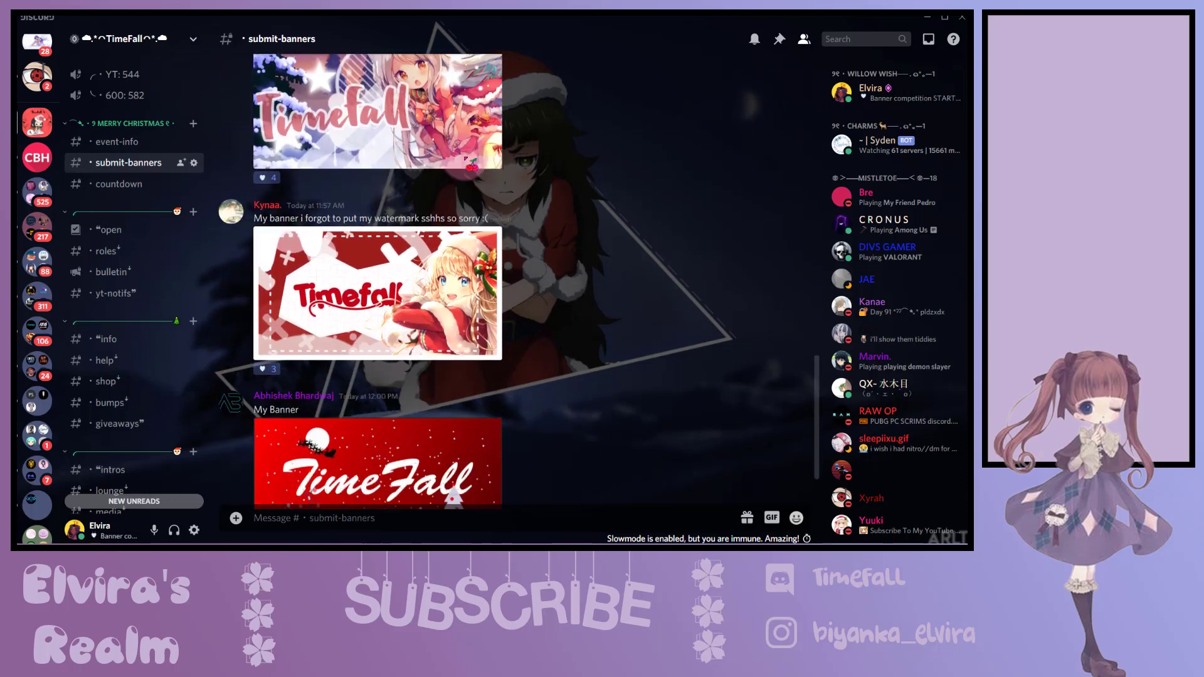
scroll(389, 228, down, 3)
mouse_move(113, 229)
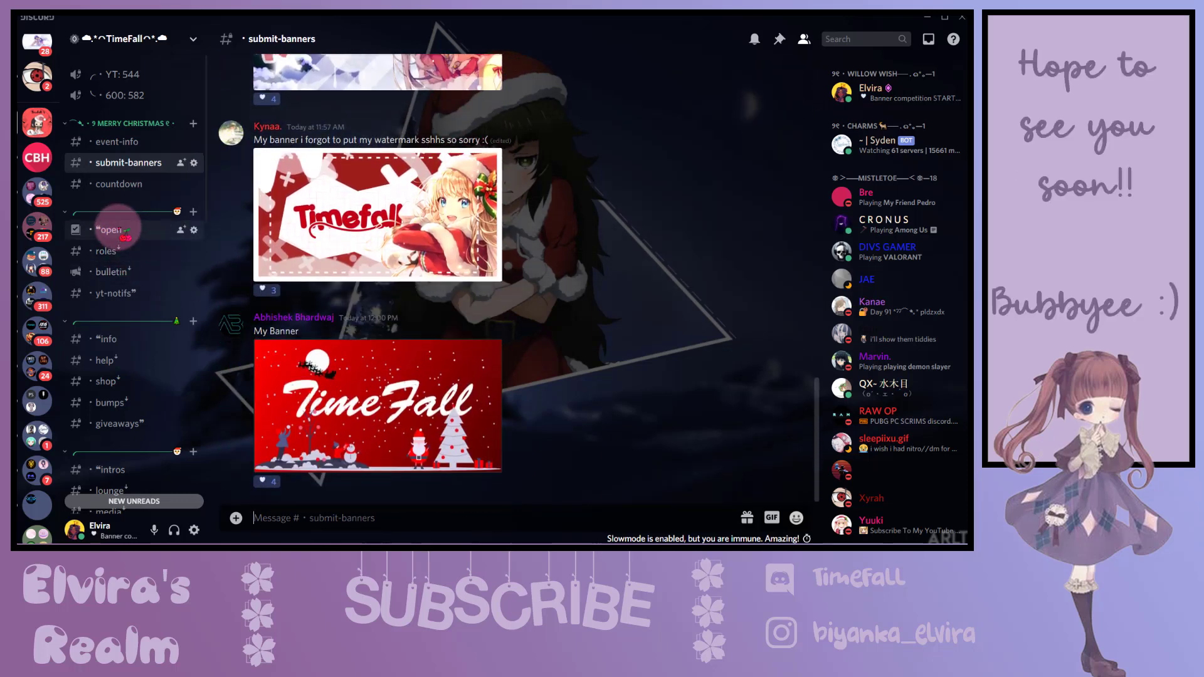
scroll(121, 315, down, 1)
scroll(121, 315, up, 1)
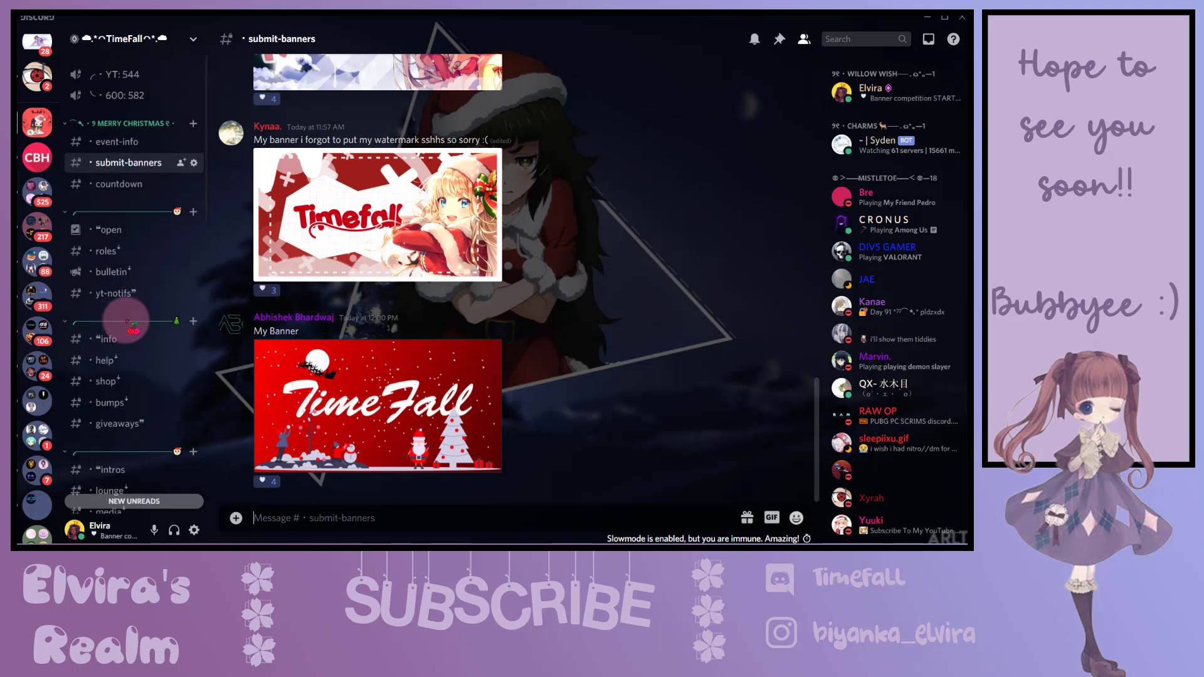